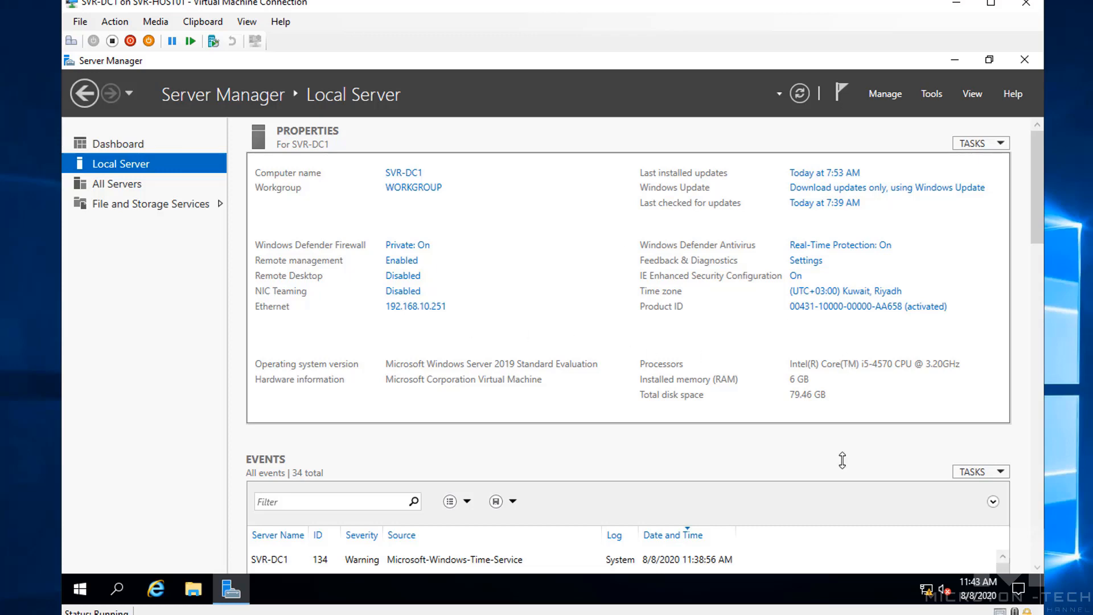
# Open the IPv4 settings of the Ethernet adapter from the Network and Sharing Center
pyautogui.rightClick(922, 585)
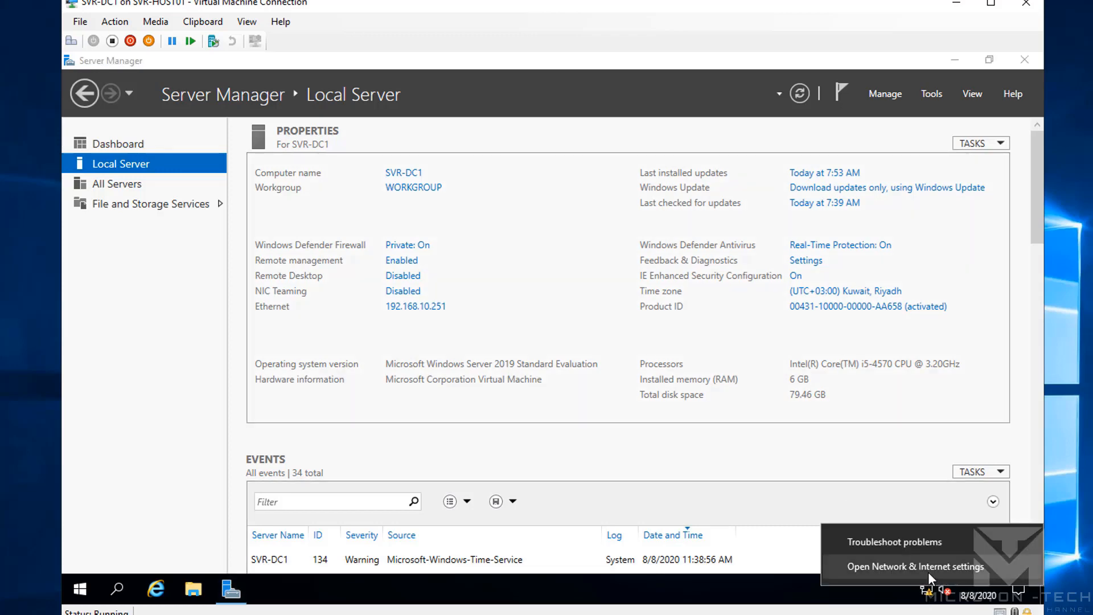
pyautogui.click(928, 571)
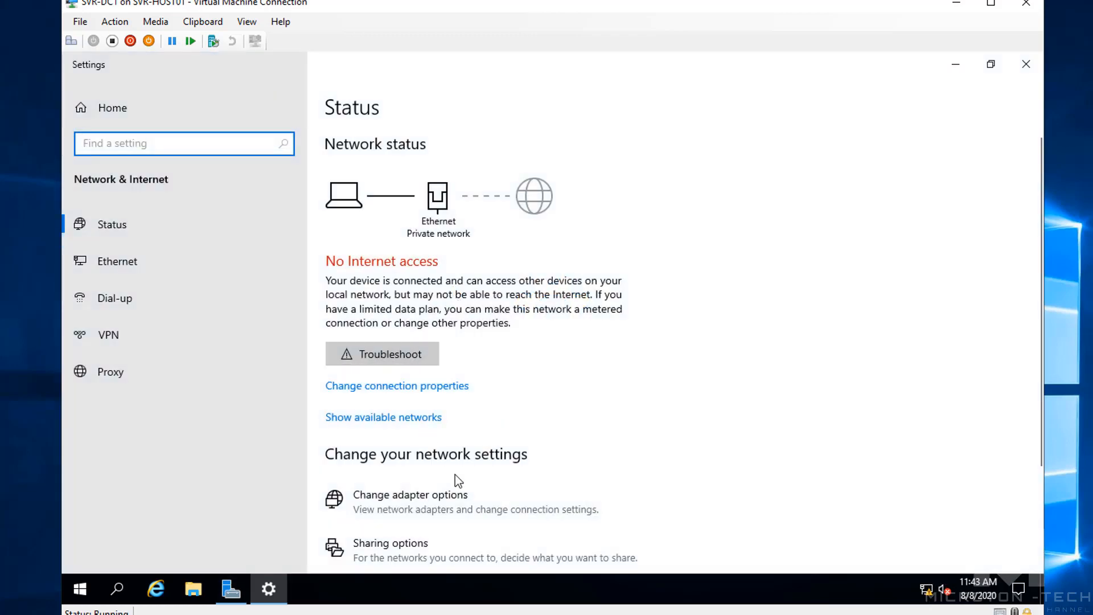
pyautogui.scroll(-3, 456, 473)
pyautogui.click(447, 493)
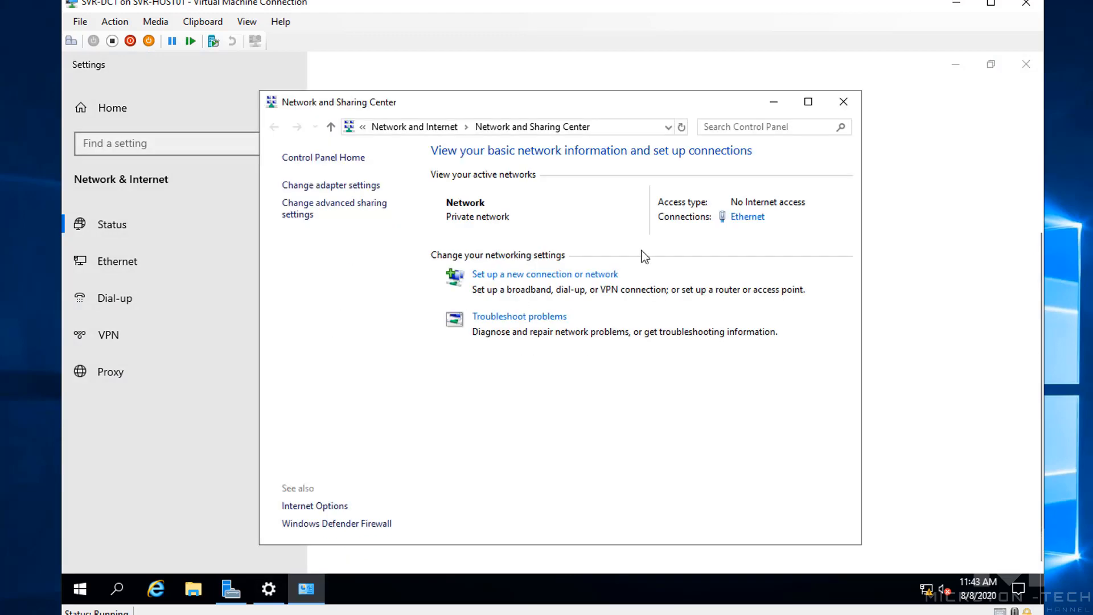
pyautogui.click(747, 217)
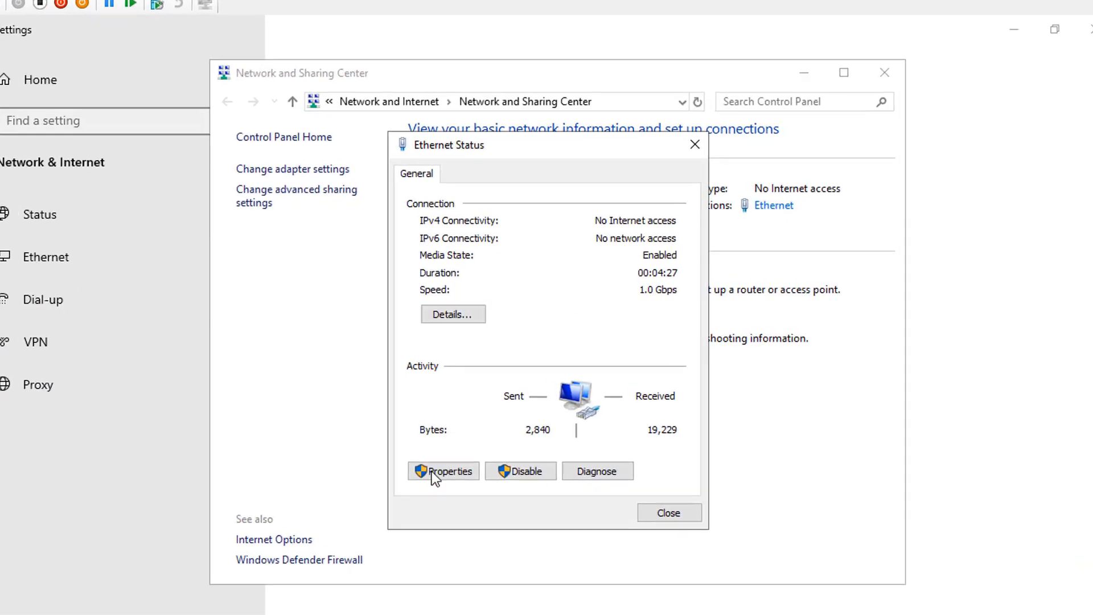
pyautogui.click(436, 491)
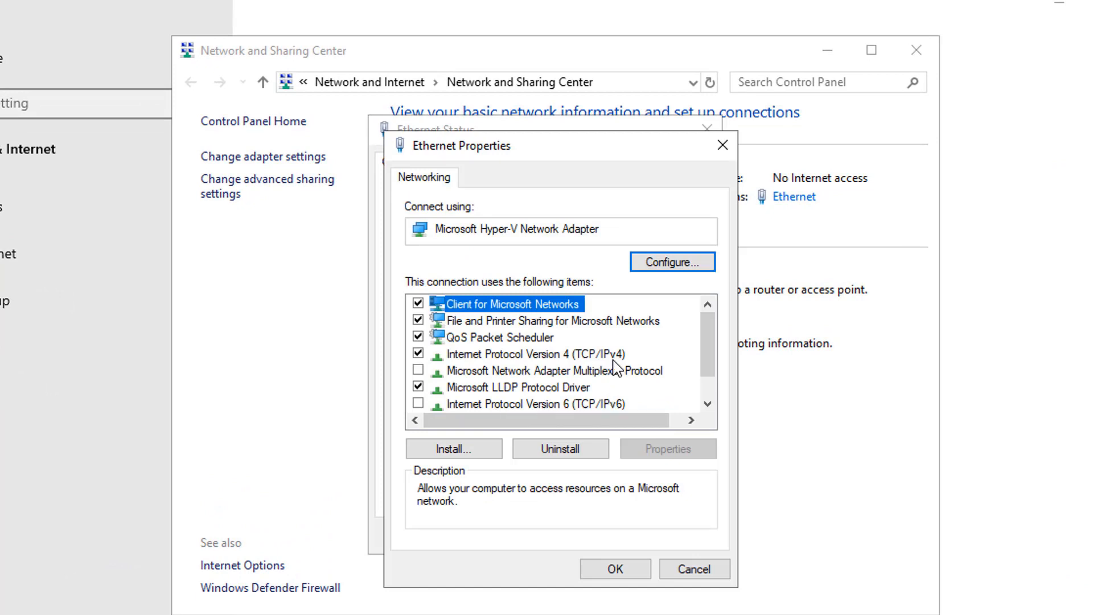
pyautogui.click(614, 356)
pyautogui.click(681, 453)
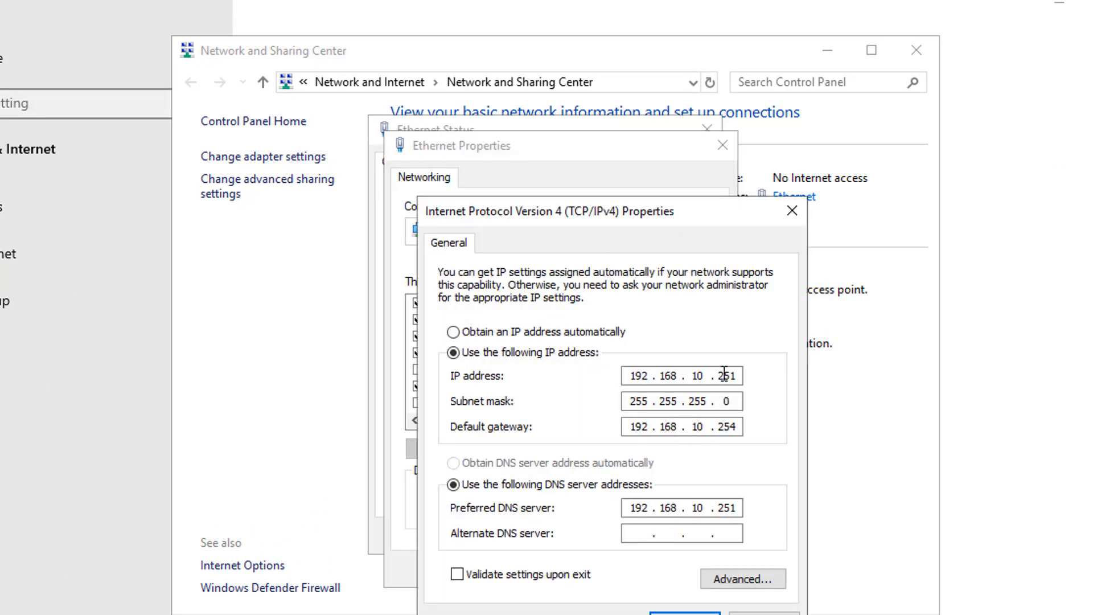
# Review the server's static IP address, then close all the network windows
pyautogui.moveTo(633, 377); pyautogui.dragTo(752, 377)
pyautogui.press('Return')
pyautogui.click(622, 575)
pyautogui.click(678, 535)
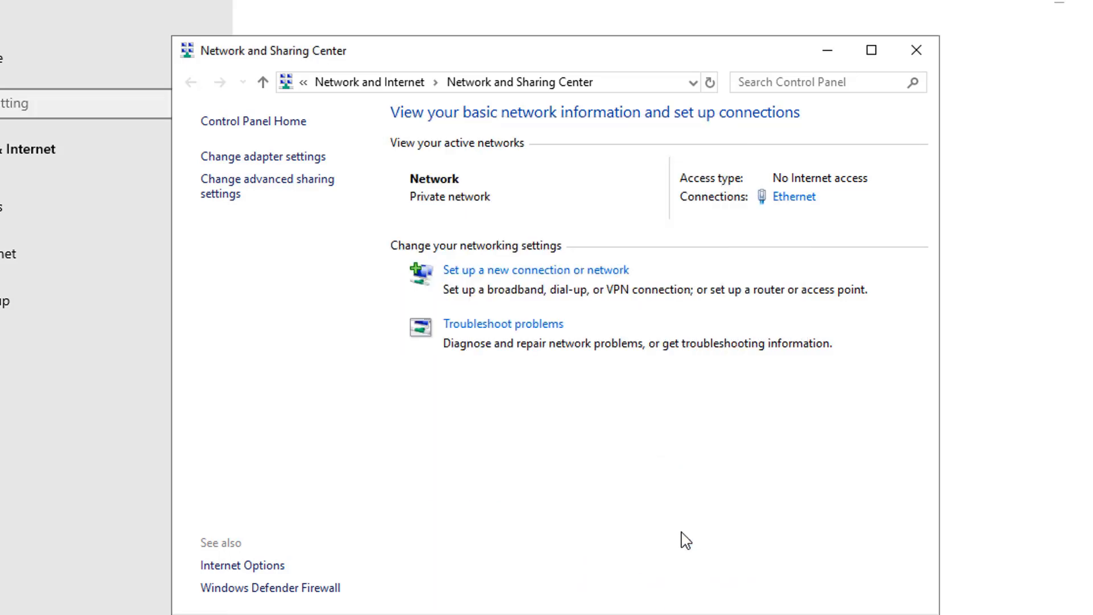
pyautogui.click(916, 50)
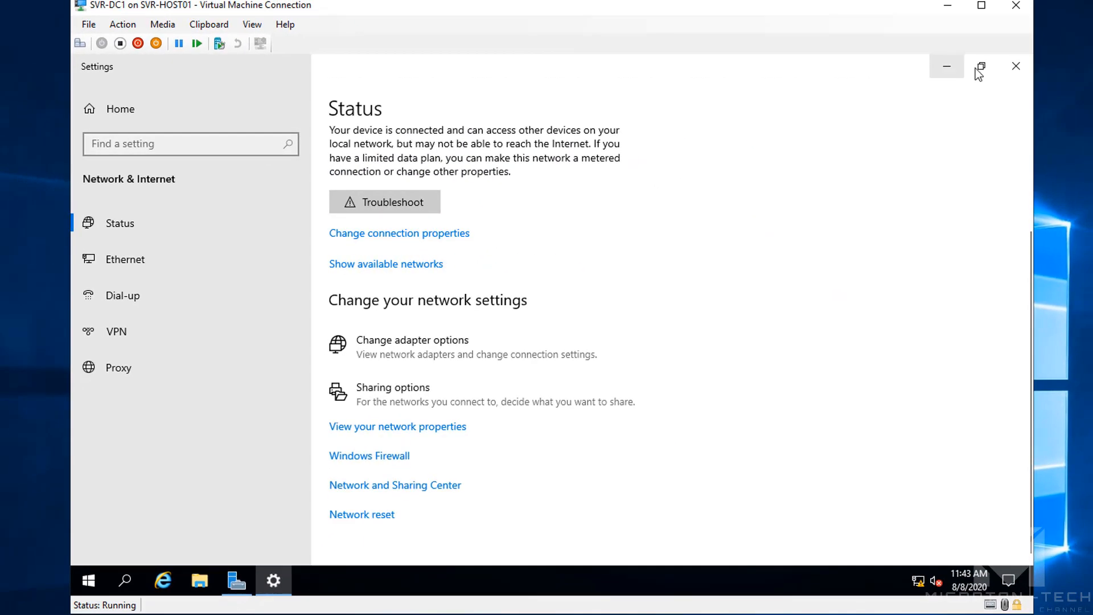
pyautogui.click(1016, 66)
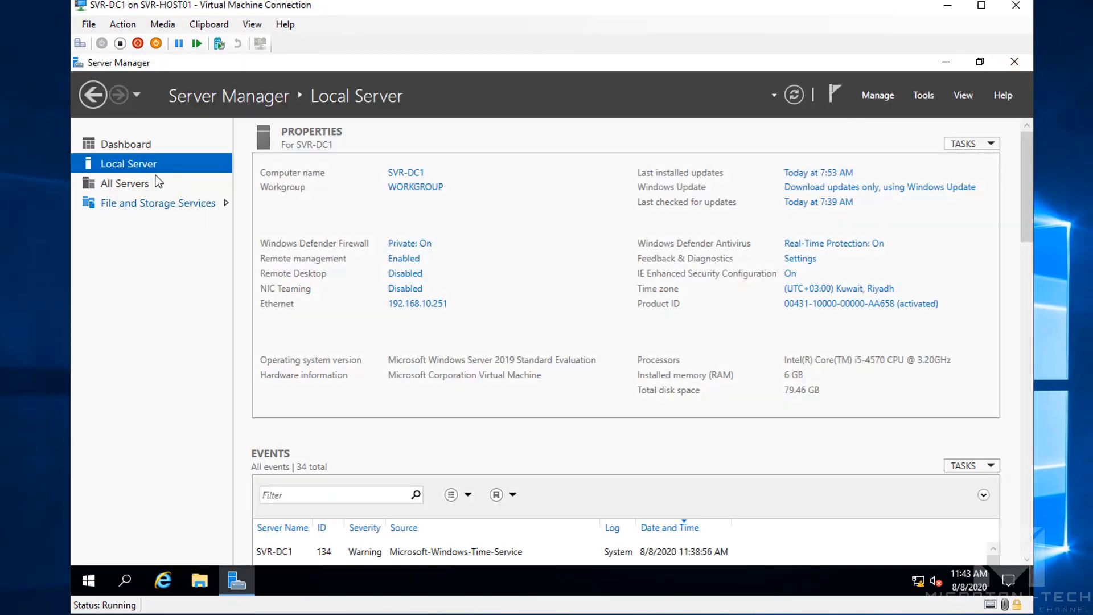
# Start the Add Roles and Features wizard with role-based installation and SVR-DC1 as destination
pyautogui.click(145, 146)
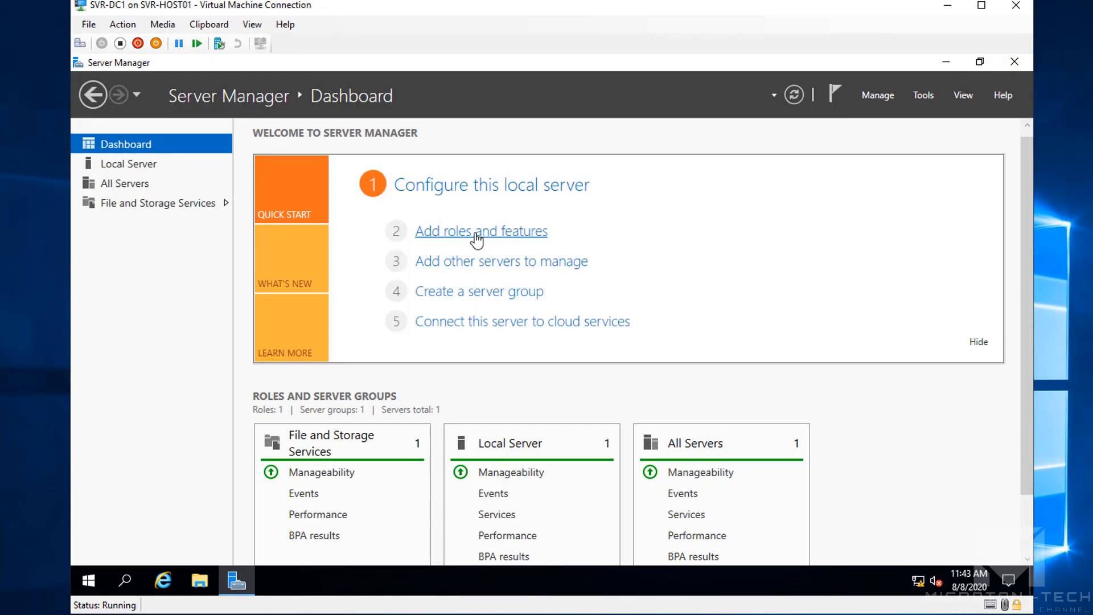
pyautogui.click(452, 235)
pyautogui.click(545, 538)
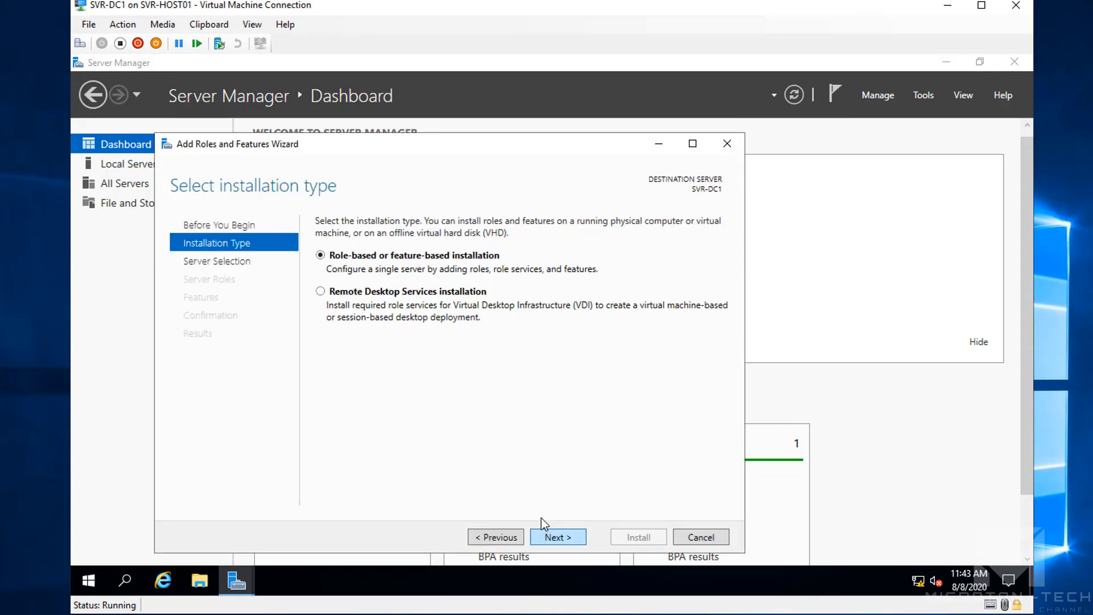
pyautogui.click(566, 541)
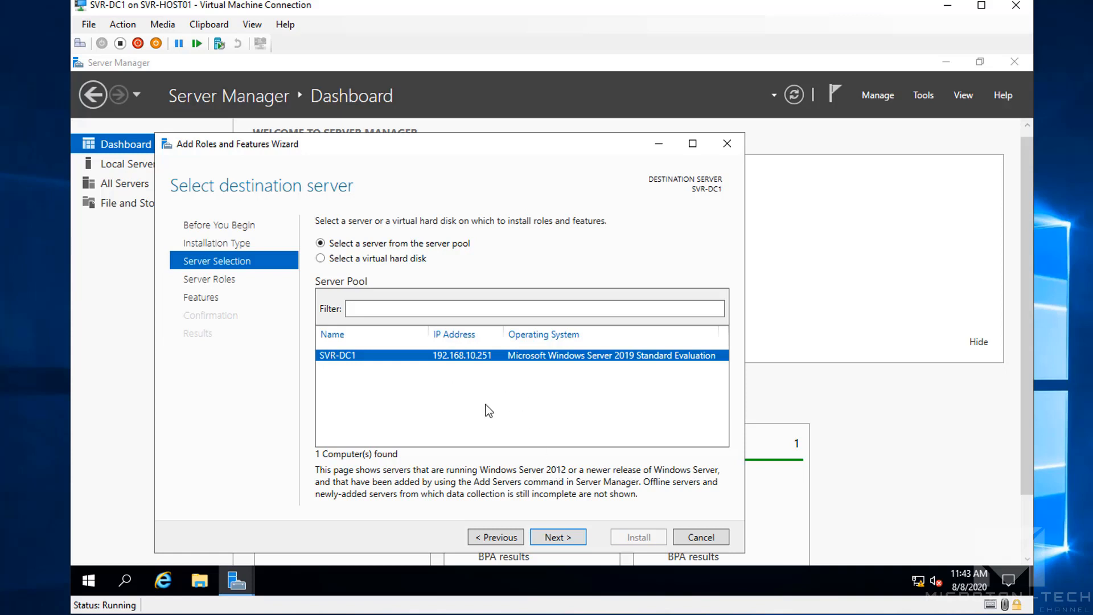
pyautogui.click(569, 535)
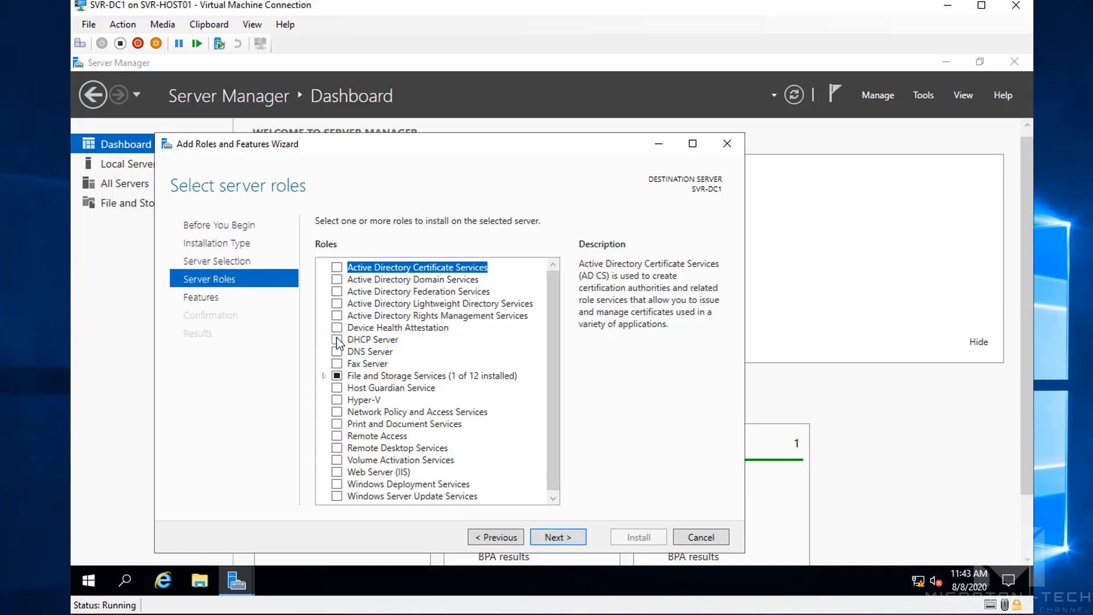
# Select Active Directory Domain Services with its management tools, allow automatic restart, and install
pyautogui.click(337, 279)
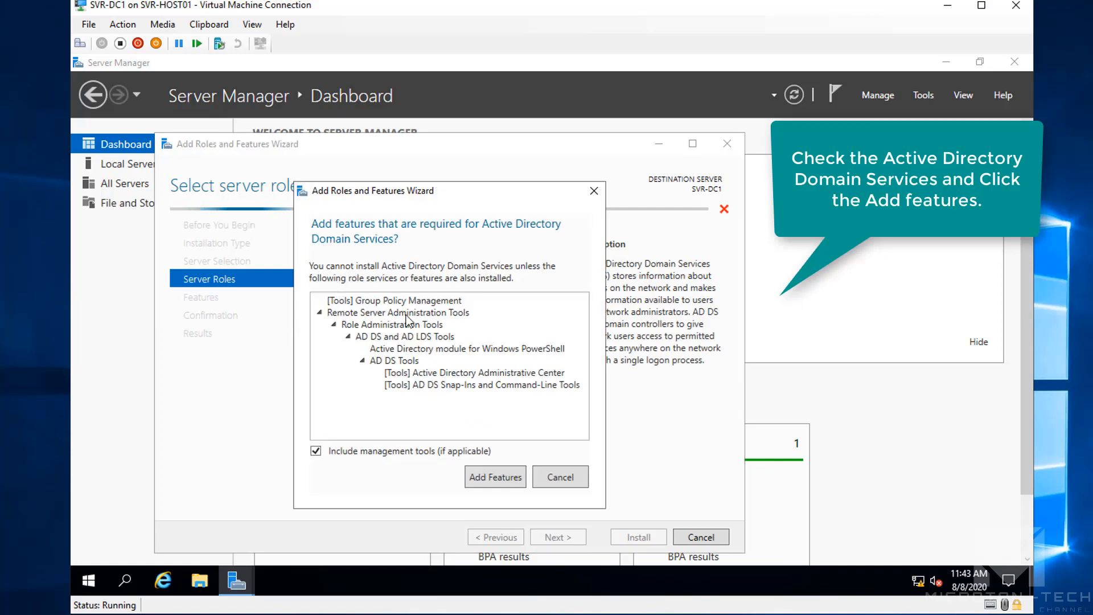
pyautogui.click(507, 481)
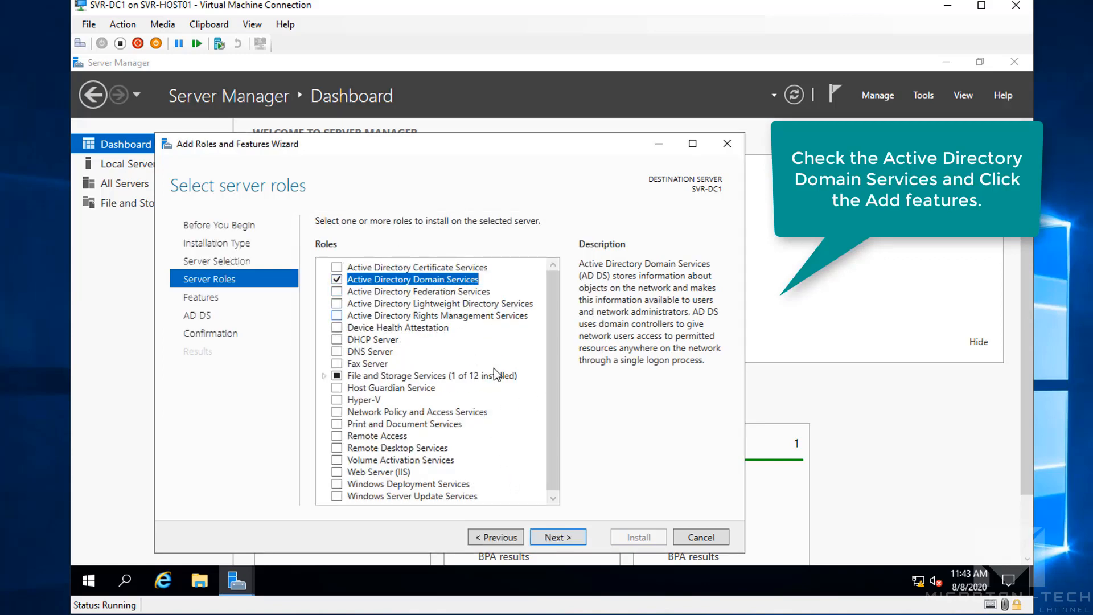
pyautogui.click(558, 540)
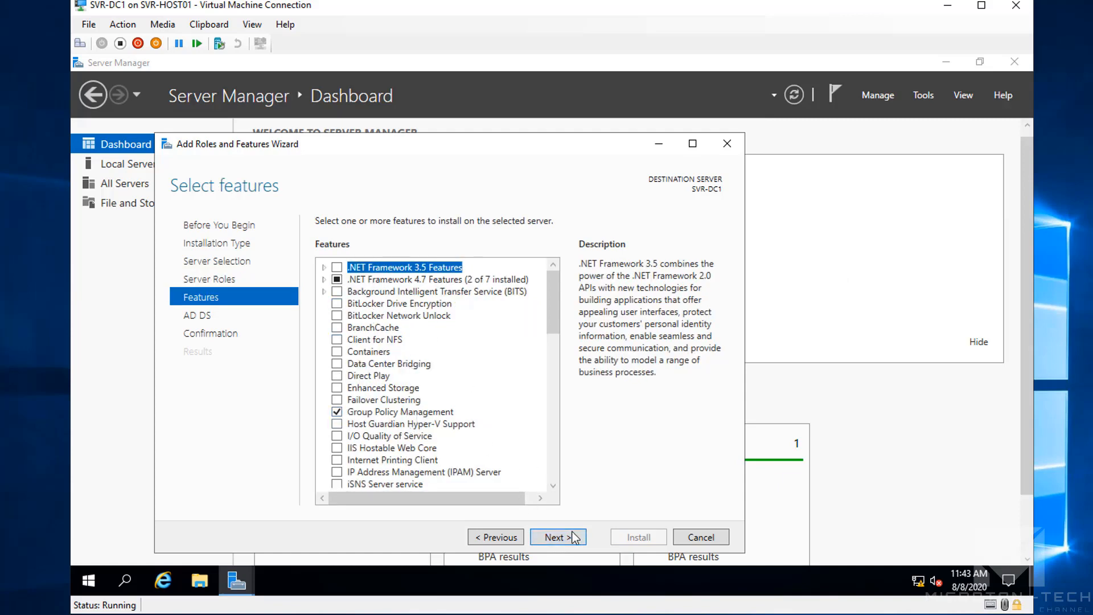
pyautogui.click(555, 538)
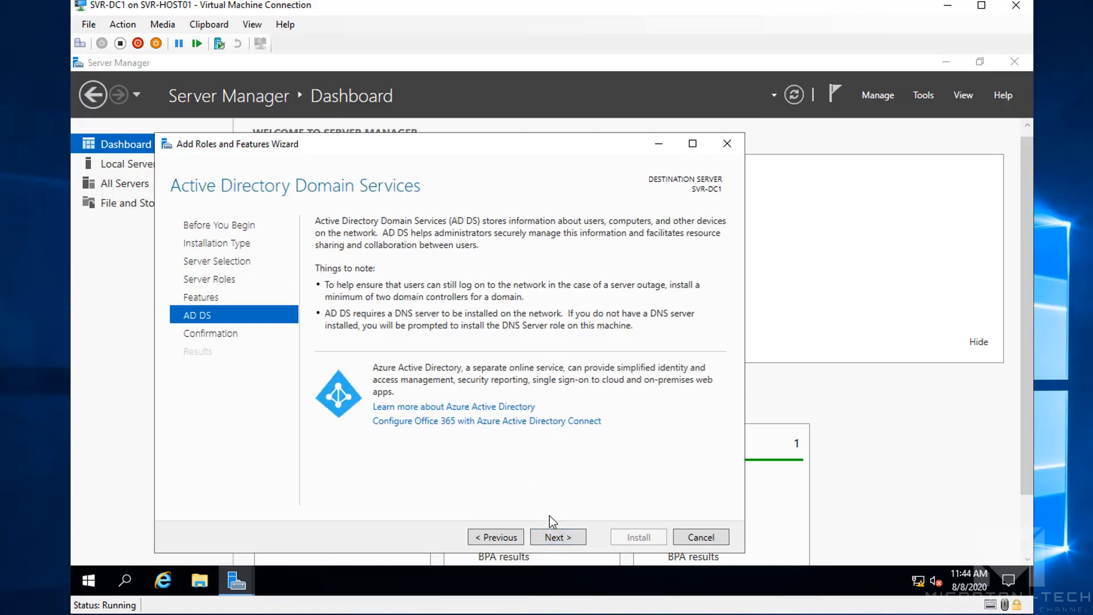
pyautogui.click(562, 539)
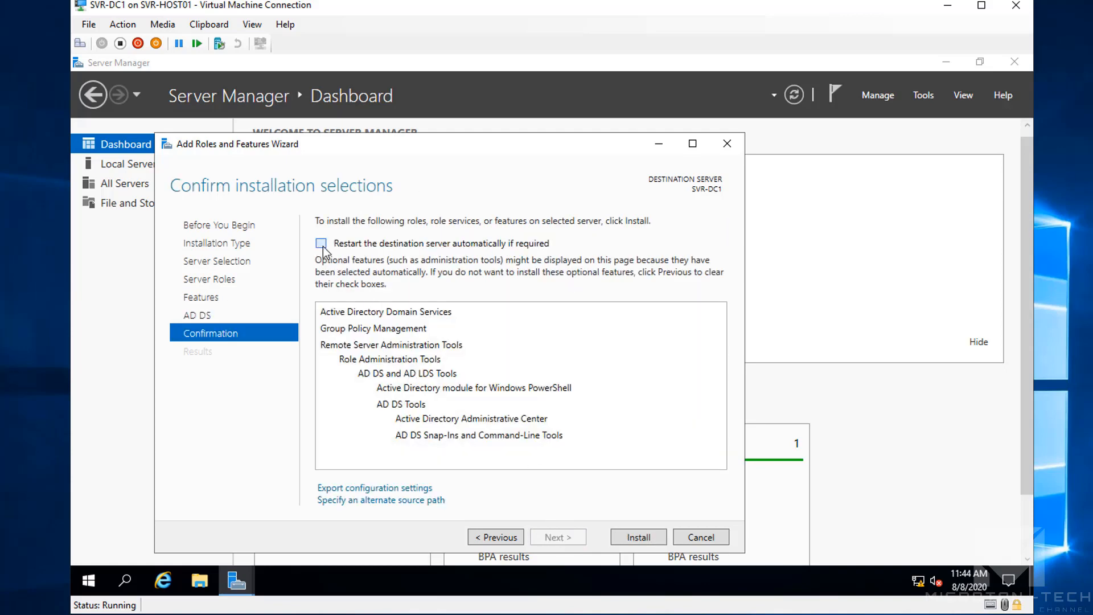
pyautogui.click(321, 244)
pyautogui.click(598, 375)
pyautogui.click(640, 536)
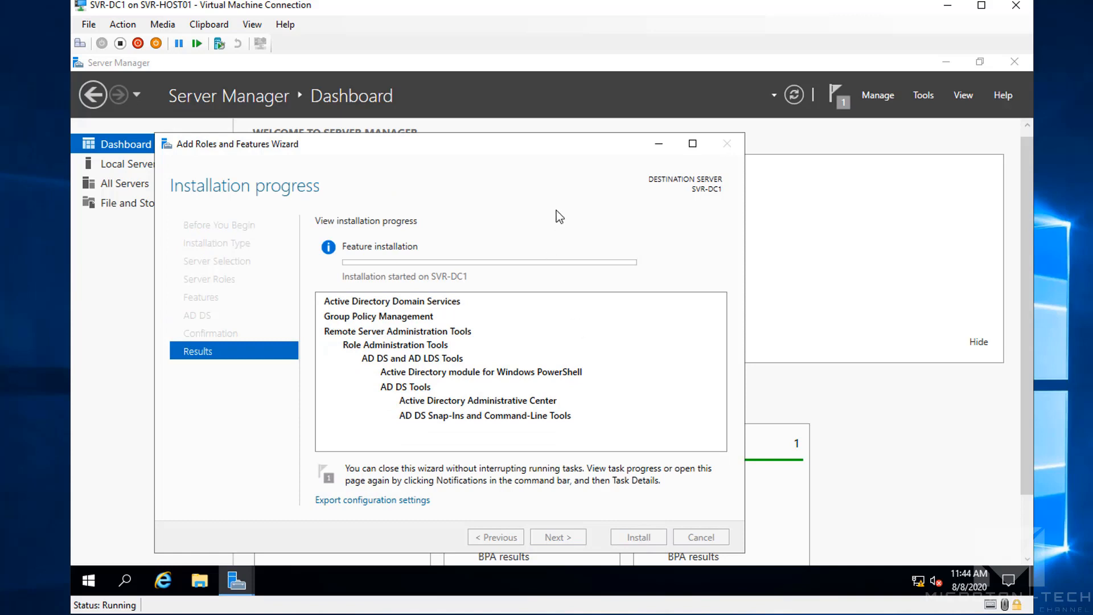
# Reposition the wizard window while the AD DS installation completes on SVR-DC1
pyautogui.moveTo(526, 145); pyautogui.dragTo(542, 126)
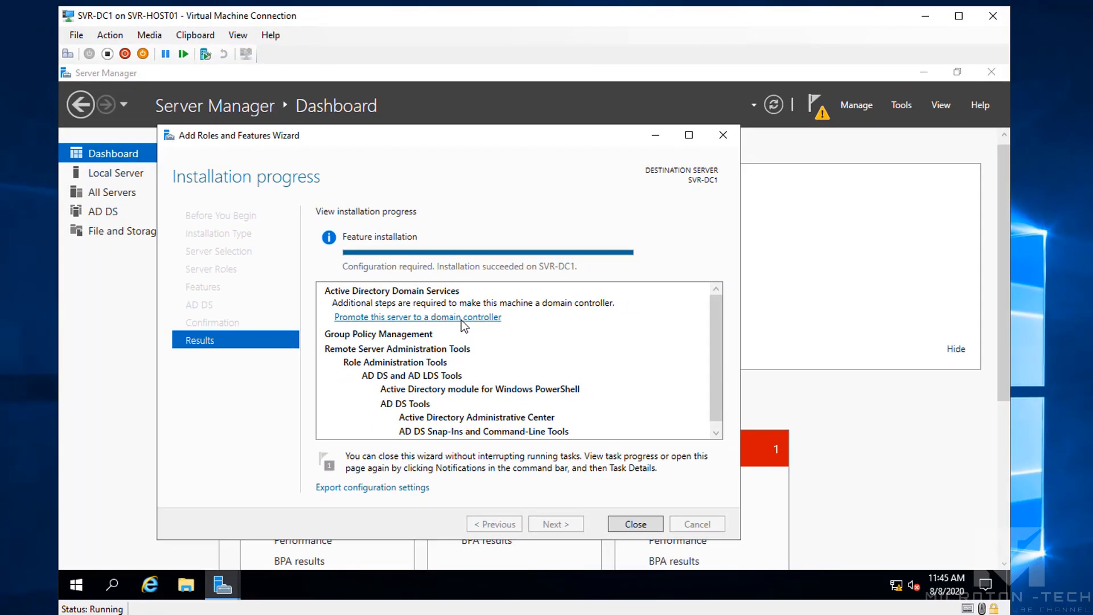
# Promote the server by adding a new forest with root domain name microtontech.loc
pyautogui.click(460, 328)
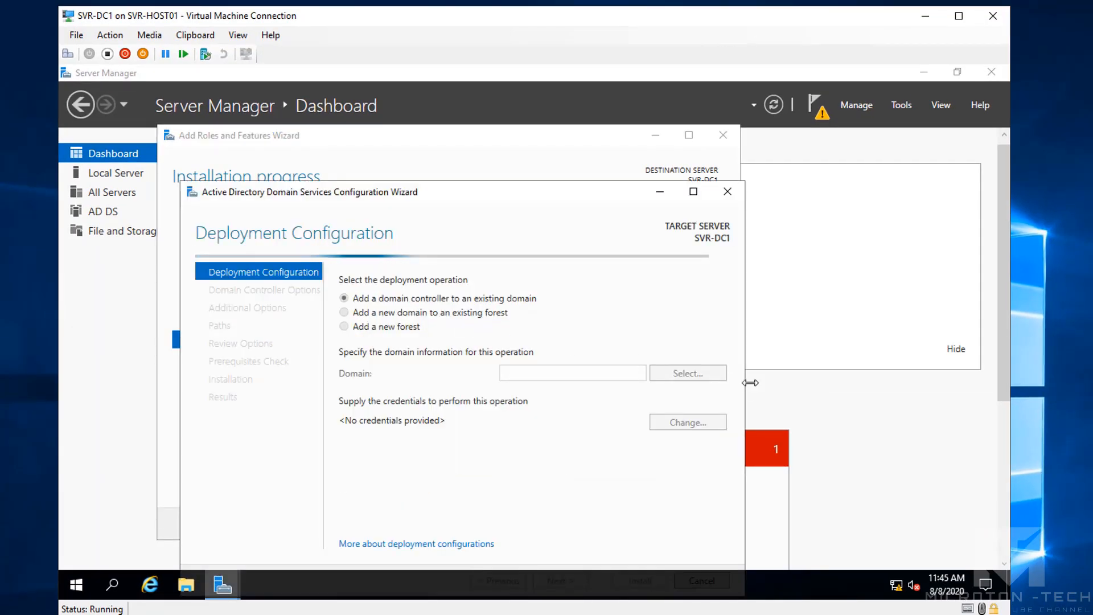
pyautogui.moveTo(485, 189); pyautogui.dragTo(496, 160)
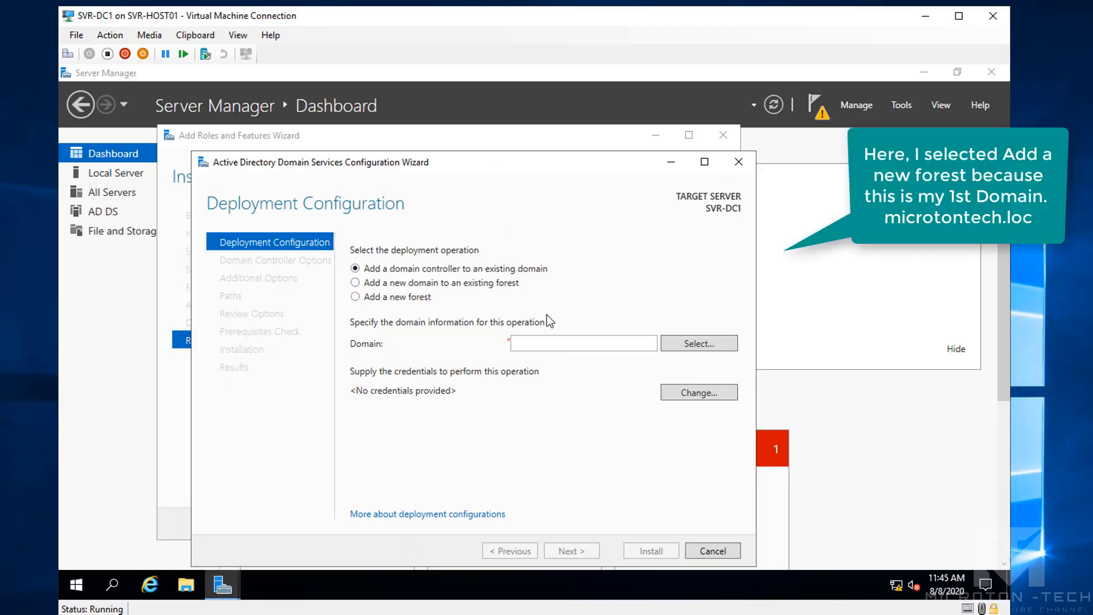
pyautogui.click(355, 297)
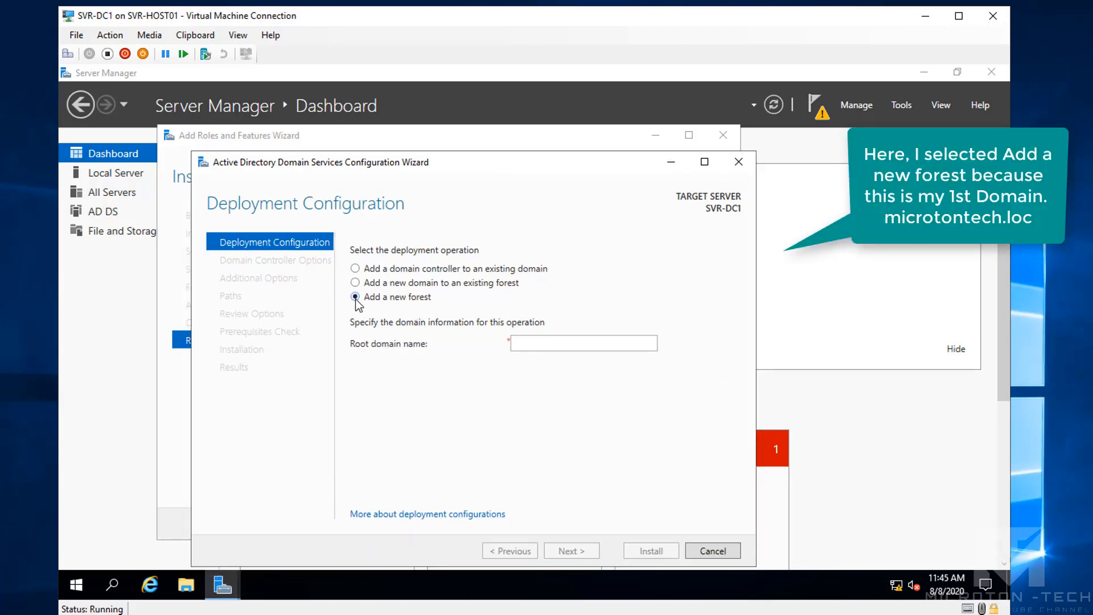
pyautogui.click(548, 342)
pyautogui.write('microton')
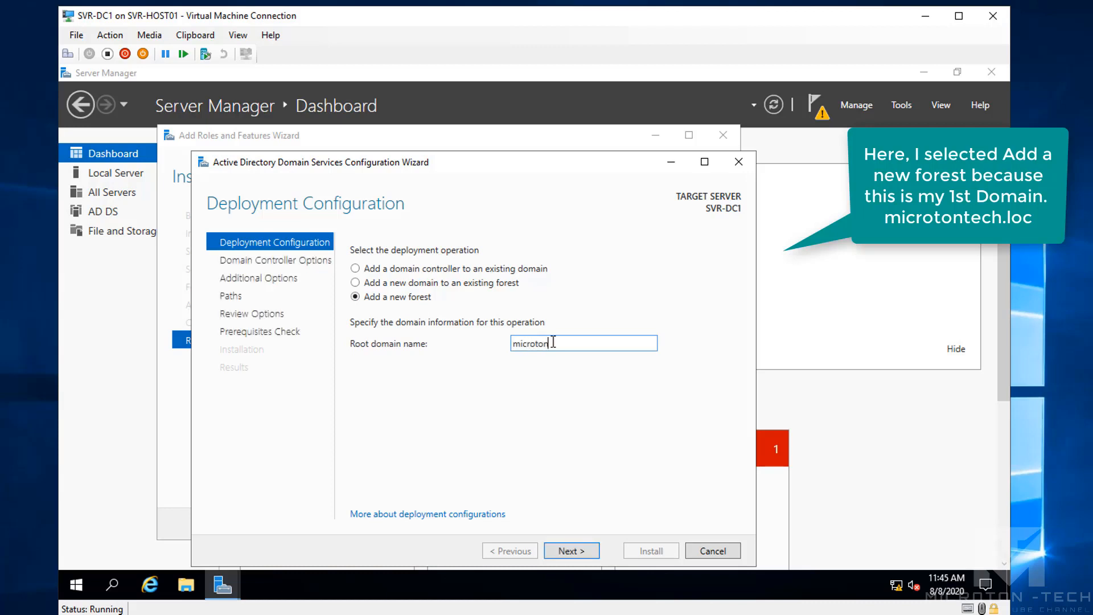
pyautogui.write('-t')
pyautogui.press('BackSpace')
pyautogui.press('BackSpace')
pyautogui.write('tech.loc')
pyautogui.click(573, 549)
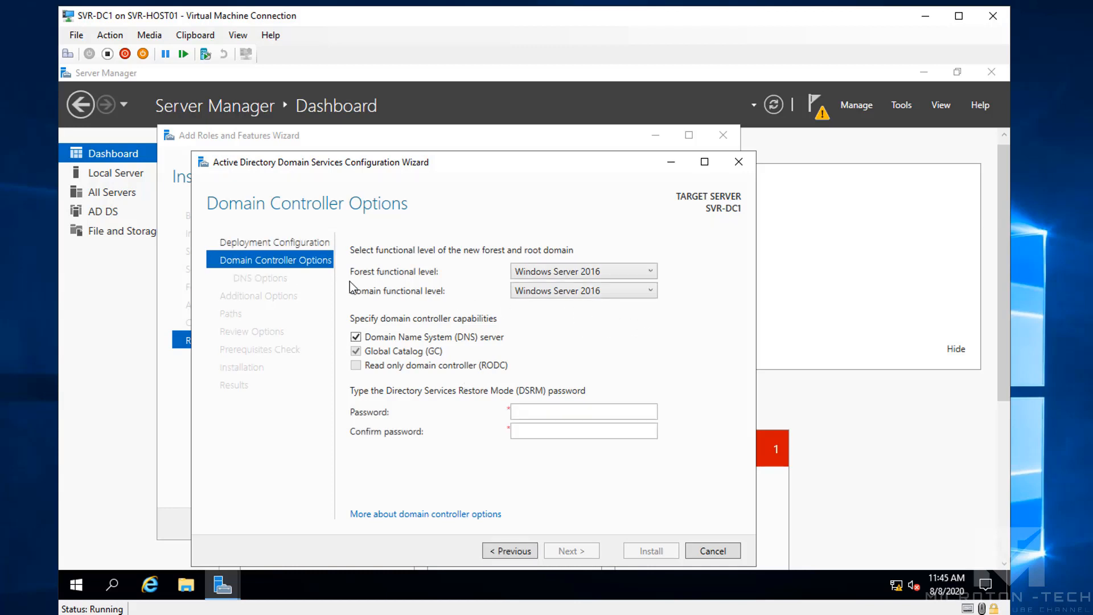
# Keep both forest and domain functional levels at Windows Server 2016
pyautogui.click(565, 275)
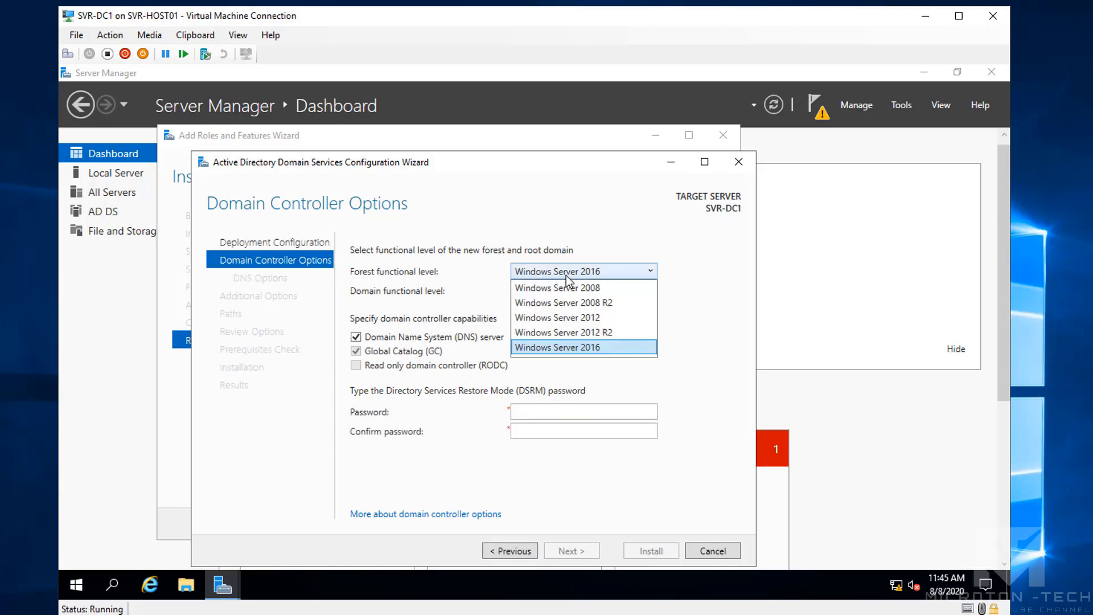
pyautogui.click(594, 347)
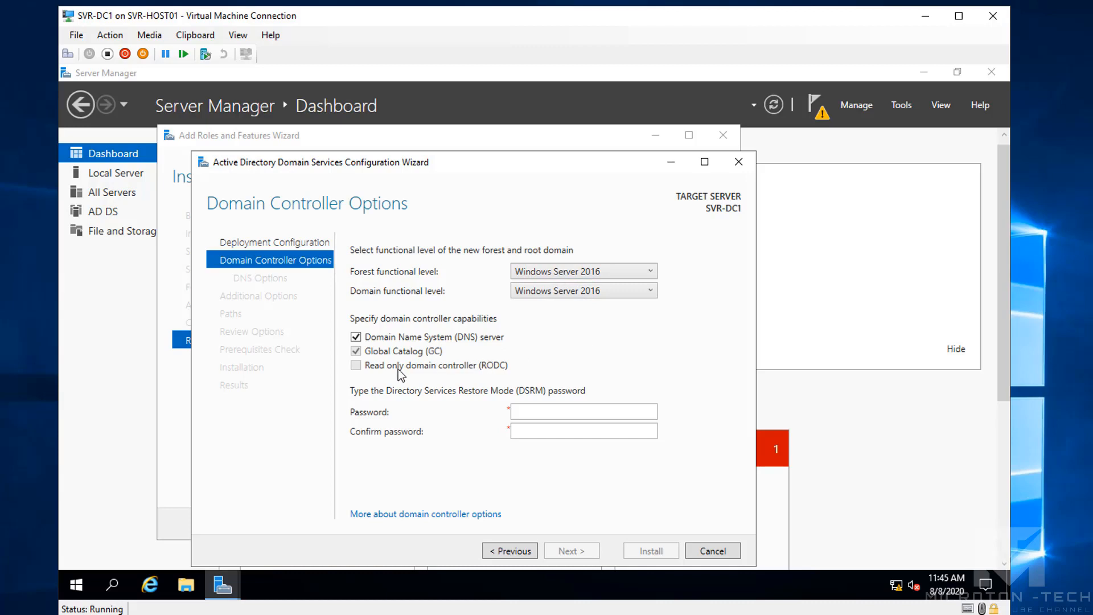
pyautogui.click(544, 412)
pyautogui.click(576, 288)
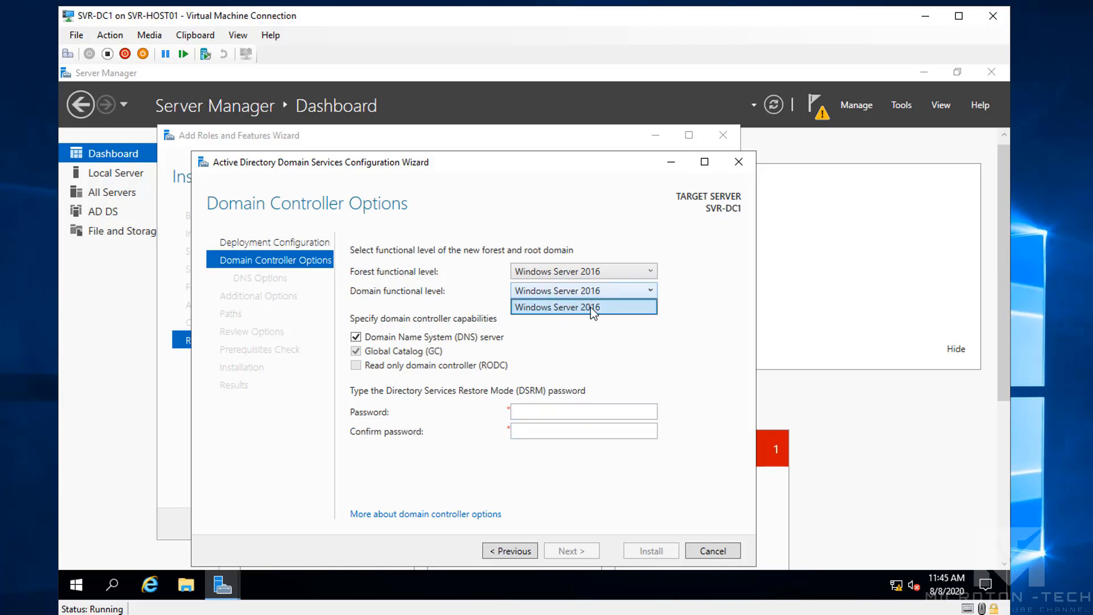
pyautogui.click(590, 306)
# Enter and confirm the Directory Services Restore Mode password, then continue
pyautogui.click(549, 410)
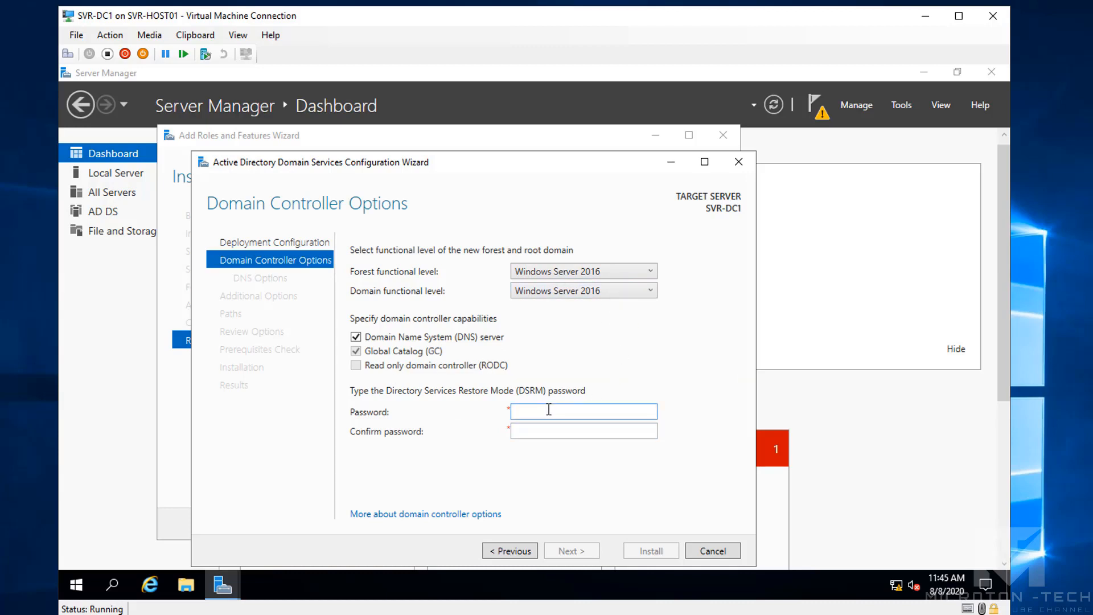
pyautogui.write('Password1!3')
pyautogui.click(547, 431)
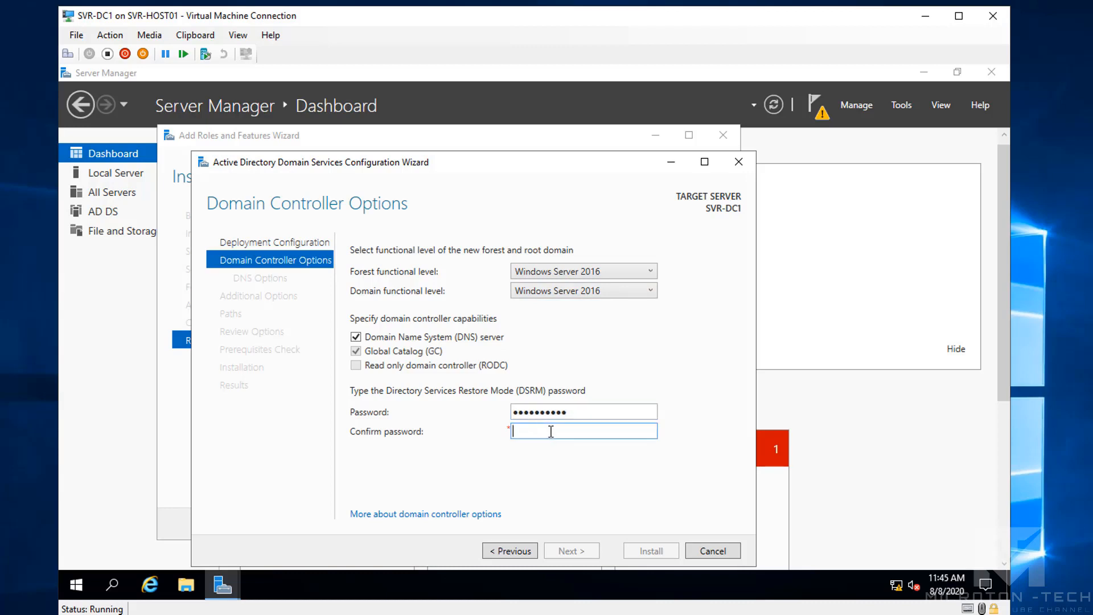
pyautogui.write('Password123')
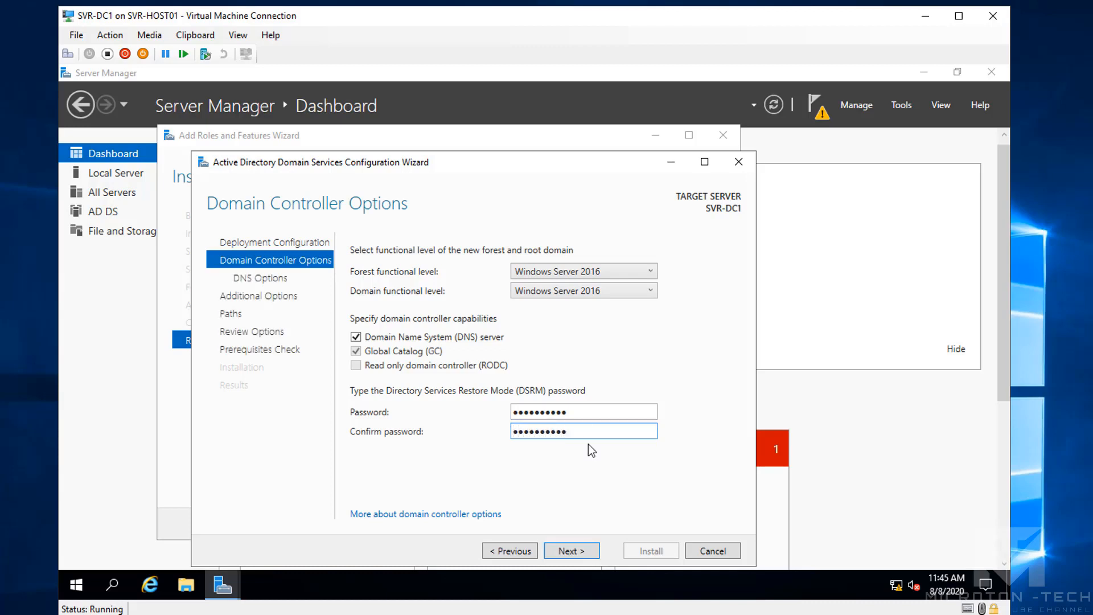
pyautogui.click(576, 551)
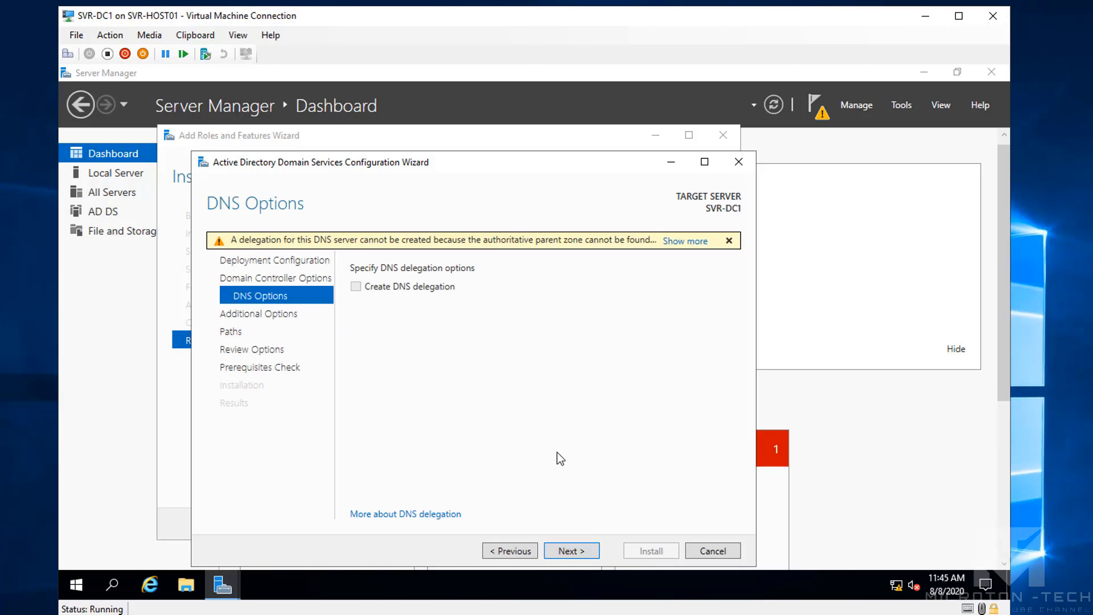
# Accept the DNS options, NetBIOS name MICROTONTECH and default database, log and SYSVOL folders
pyautogui.click(573, 549)
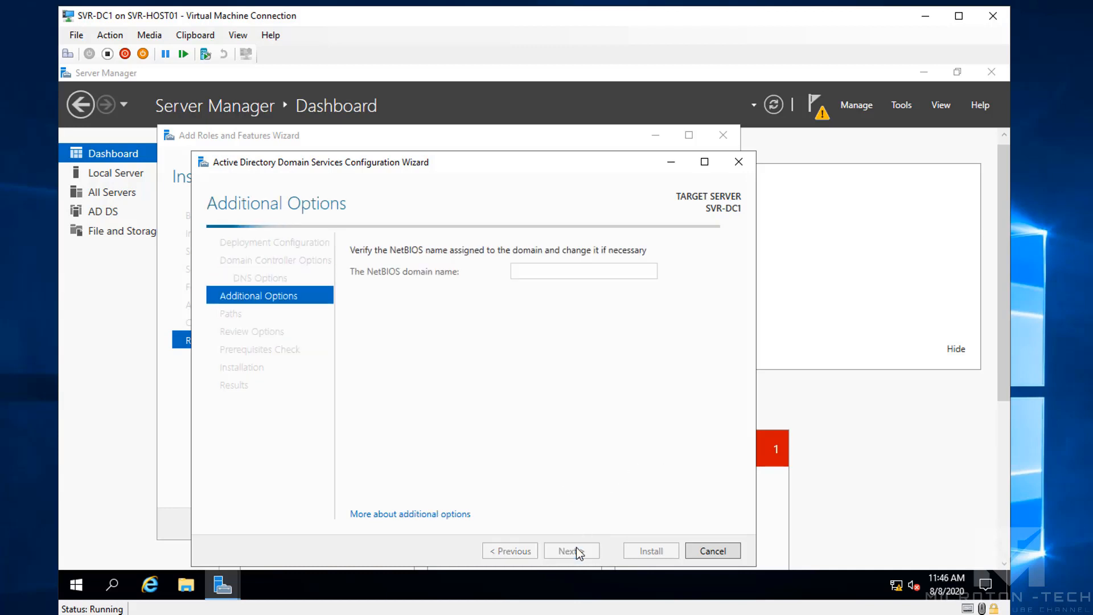
pyautogui.moveTo(489, 162); pyautogui.dragTo(493, 140)
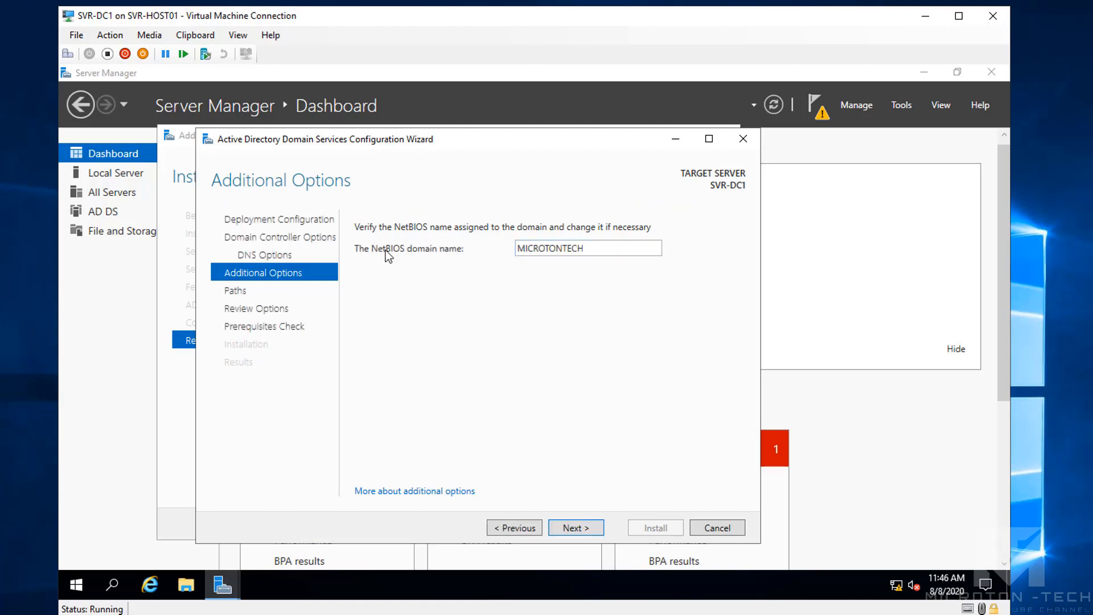
pyautogui.click(581, 528)
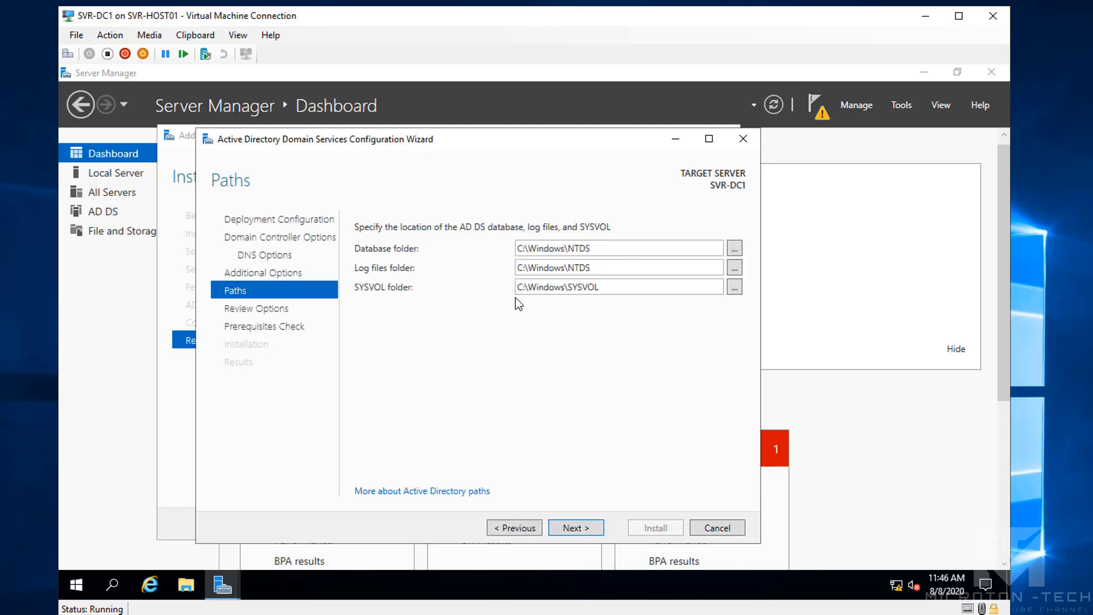
pyautogui.click(566, 526)
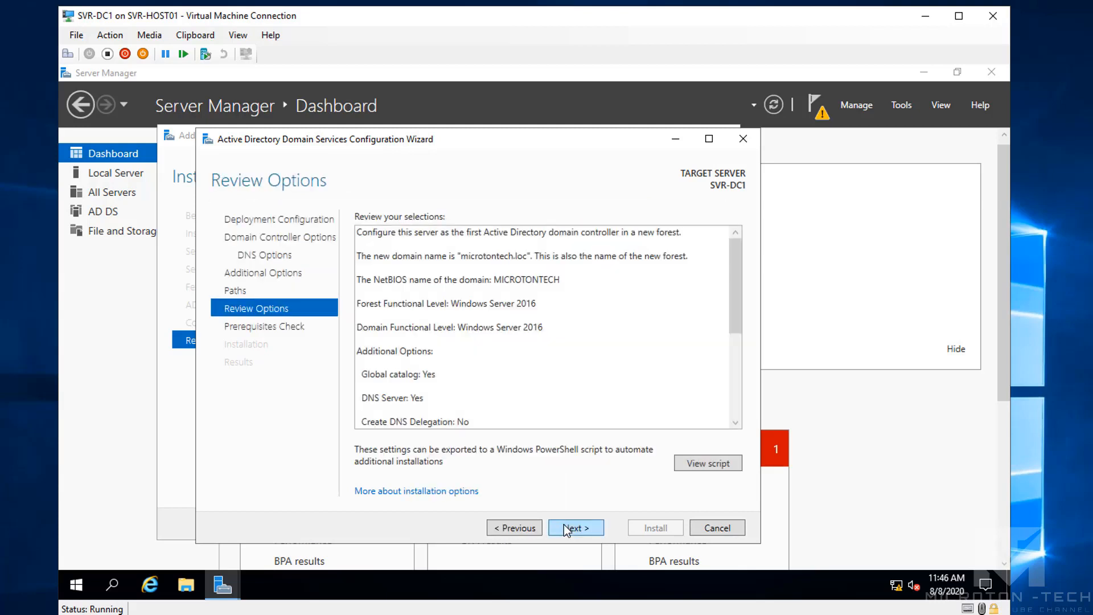
# Pass the prerequisites check, install the domain controller, and close the finished wizard
pyautogui.click(575, 527)
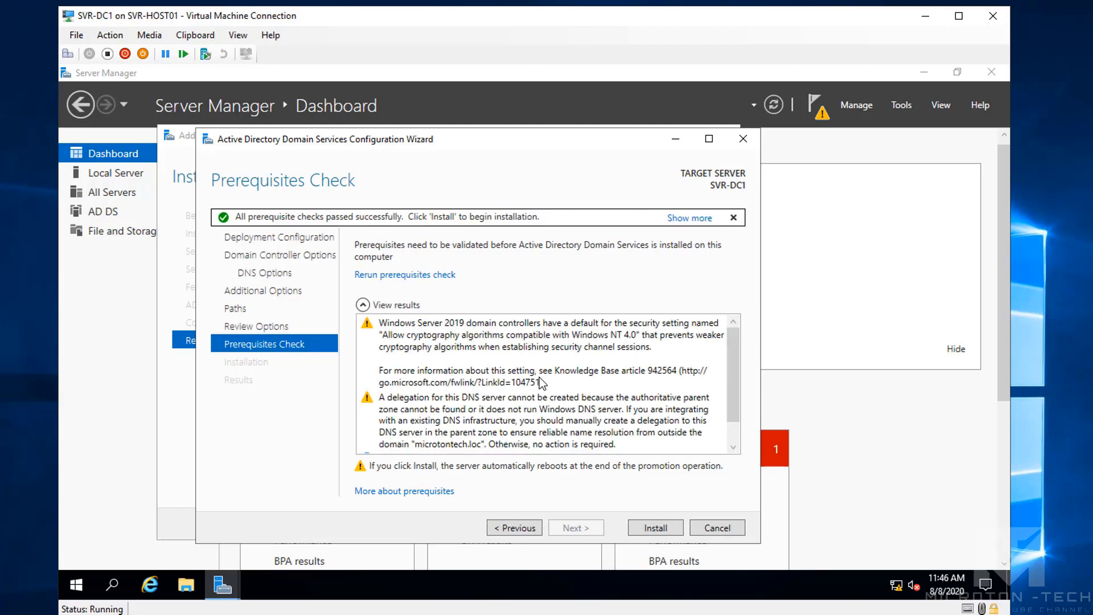
pyautogui.moveTo(733, 398); pyautogui.dragTo(738, 459)
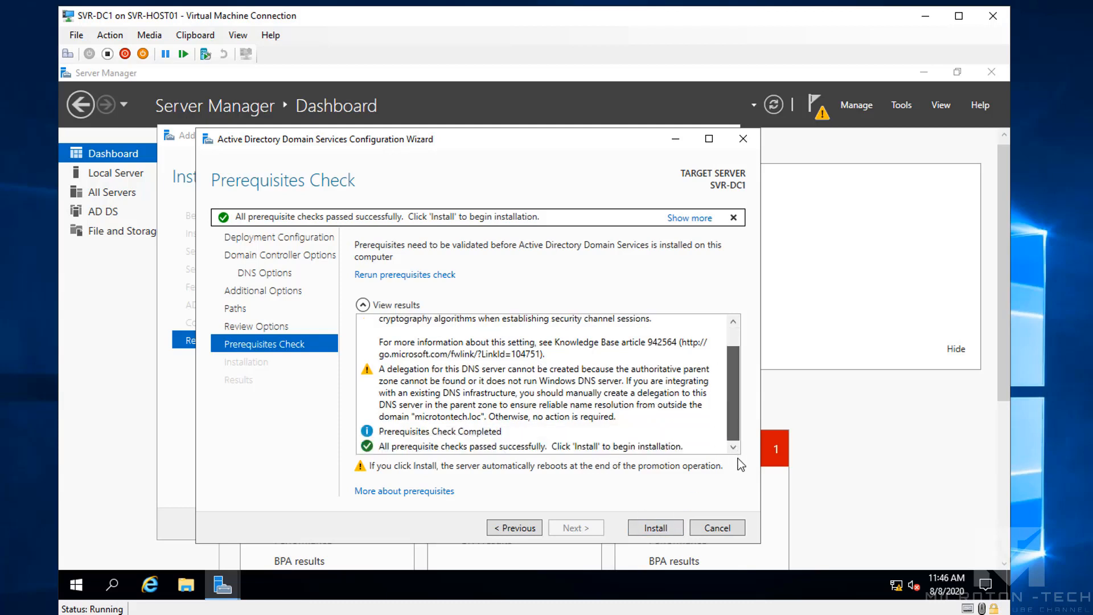
pyautogui.click(648, 530)
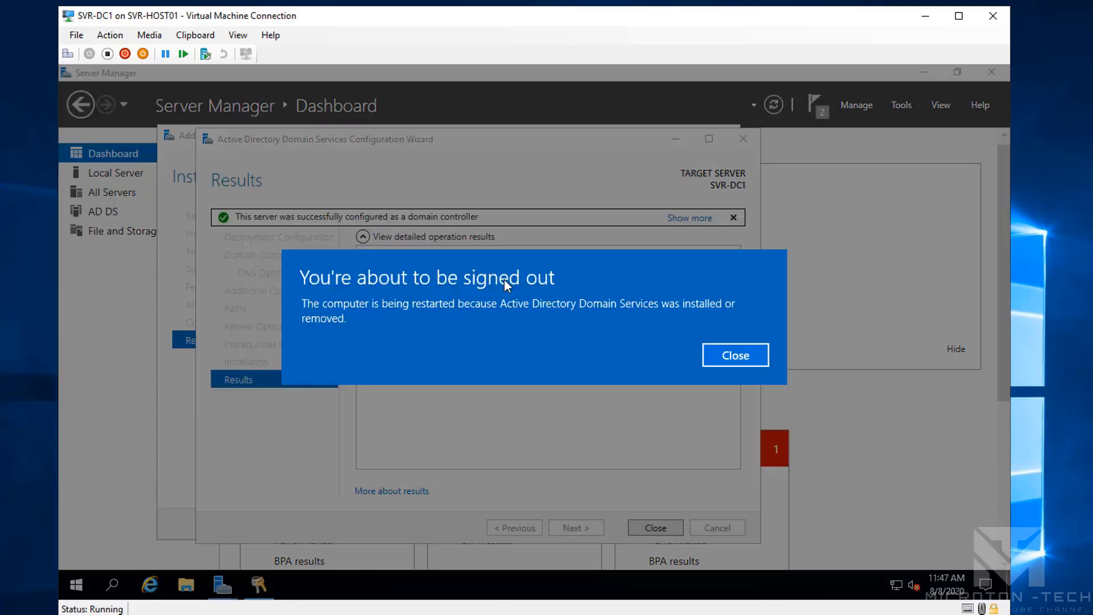
pyautogui.click(735, 356)
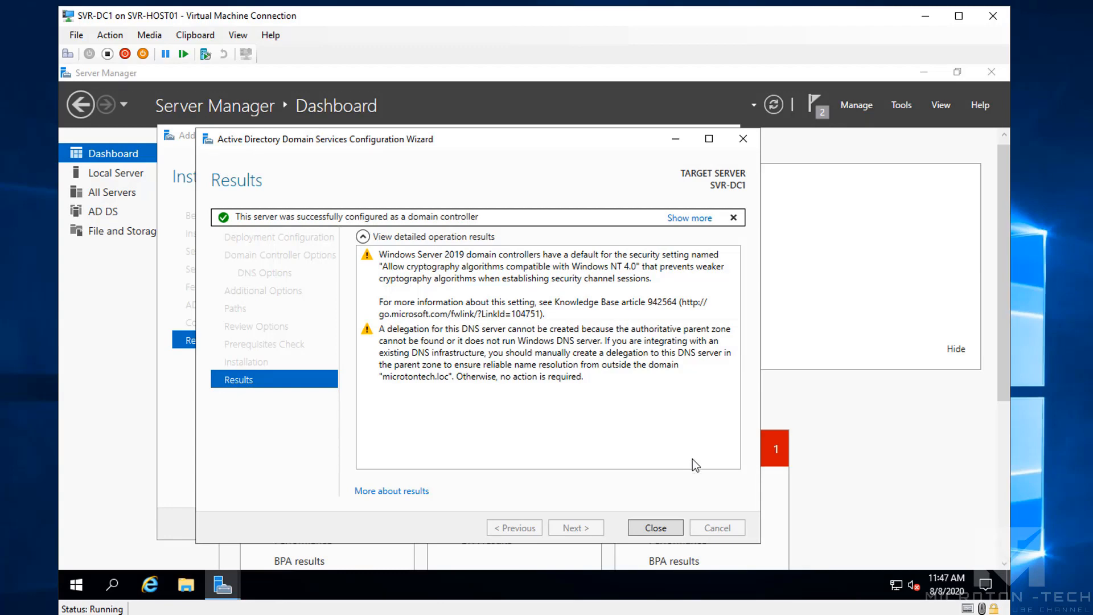
pyautogui.click(654, 528)
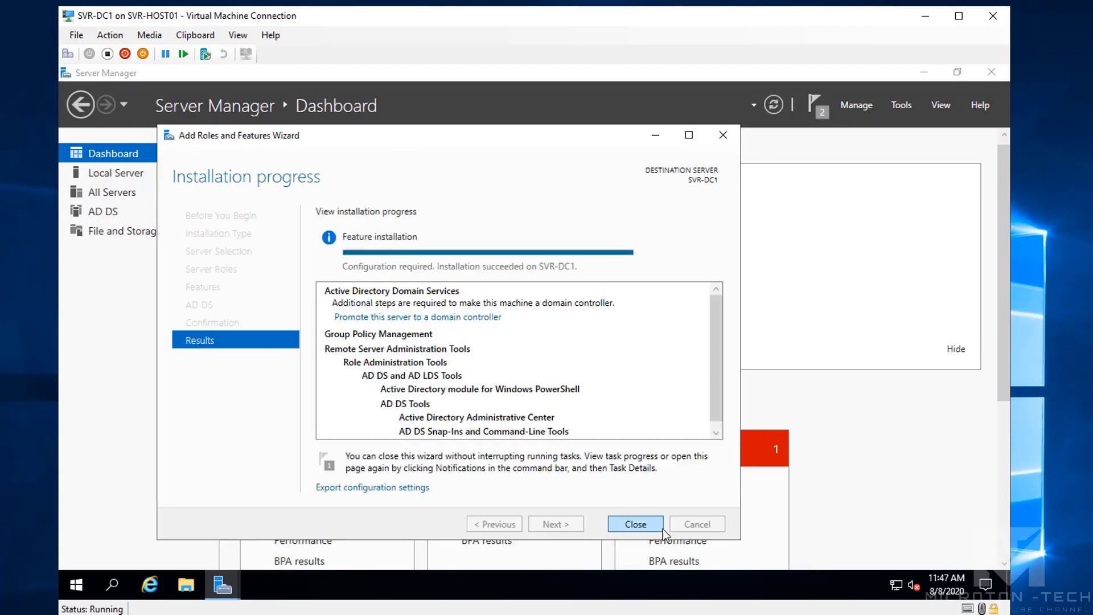
# Close the Add Roles and Features wizard and minimize Server Manager
pyautogui.click(631, 524)
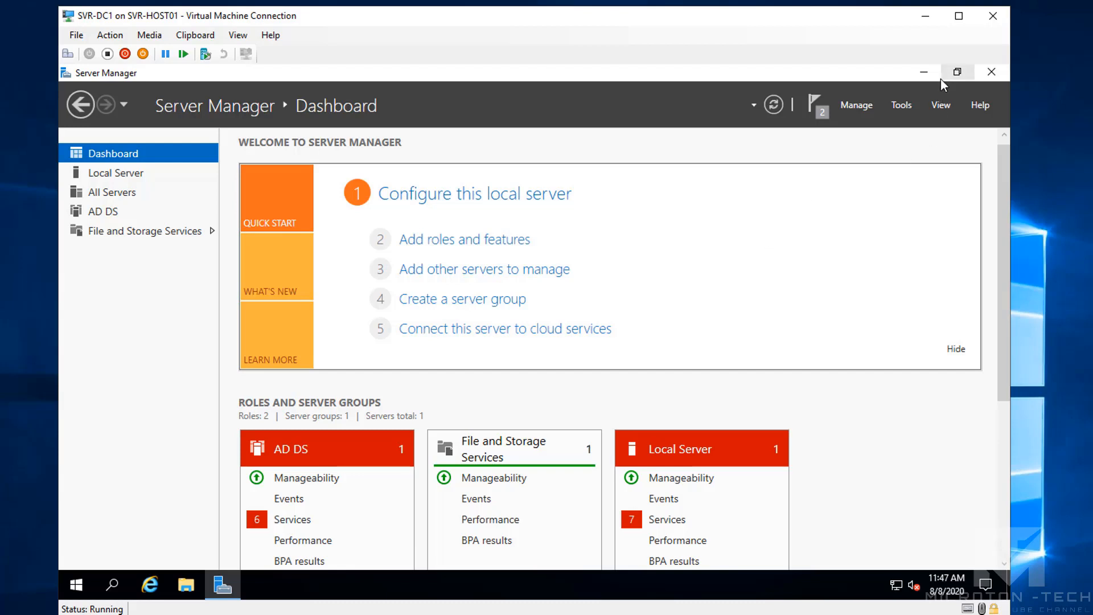
pyautogui.click(924, 71)
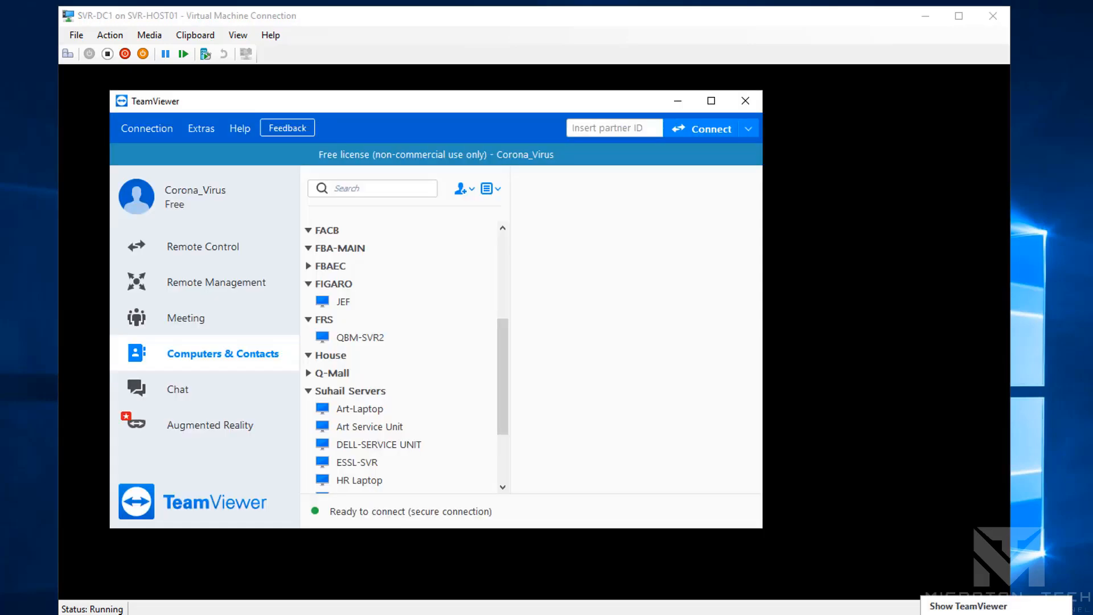
# Bring the Virtual Machine Connection console in front of TeamViewer
pyautogui.click(623, 20)
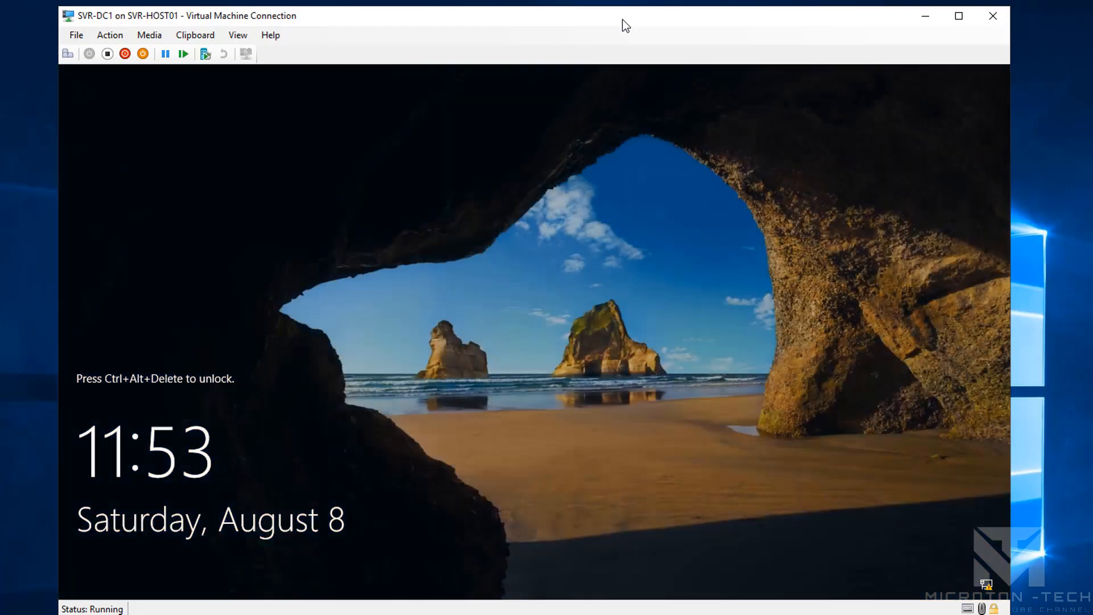
# Send Ctrl+Alt+Delete to the VM and sign in with the Administrator password
pyautogui.click(110, 34)
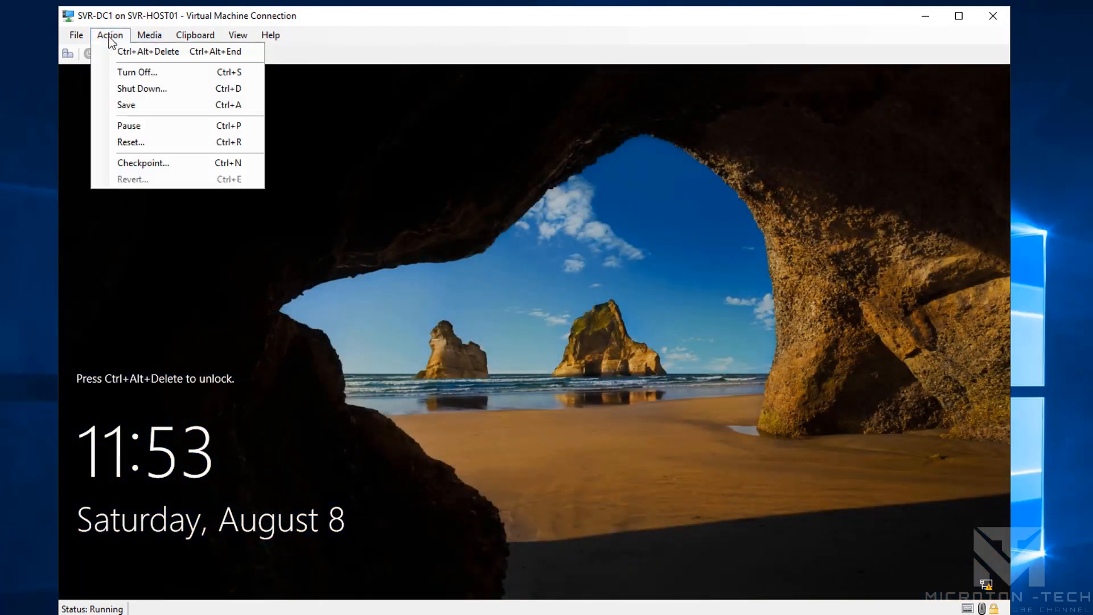
pyautogui.click(127, 48)
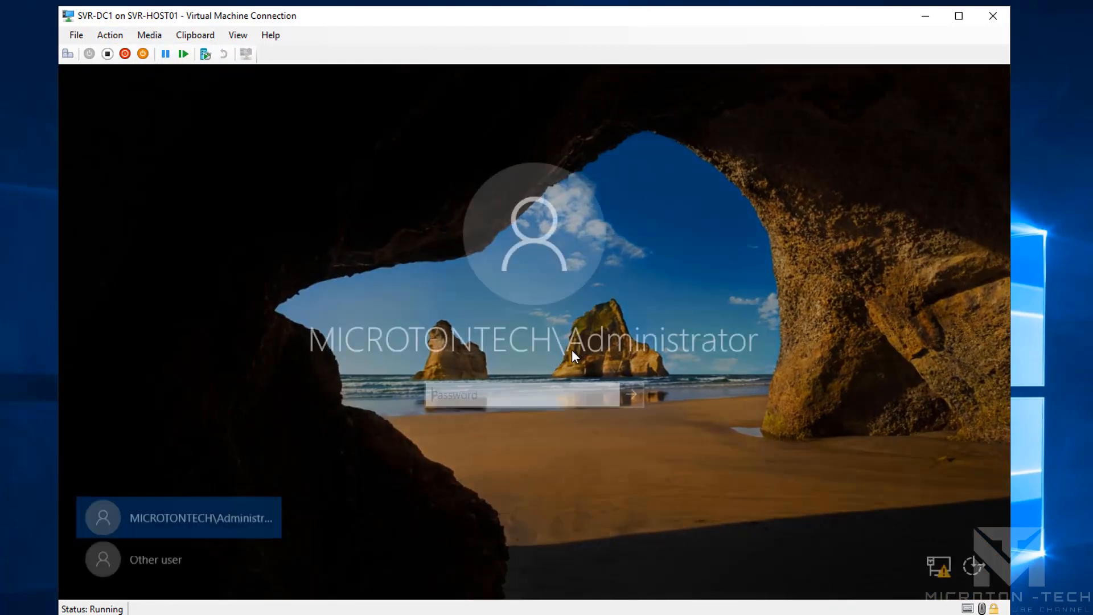
pyautogui.write('•••••••')
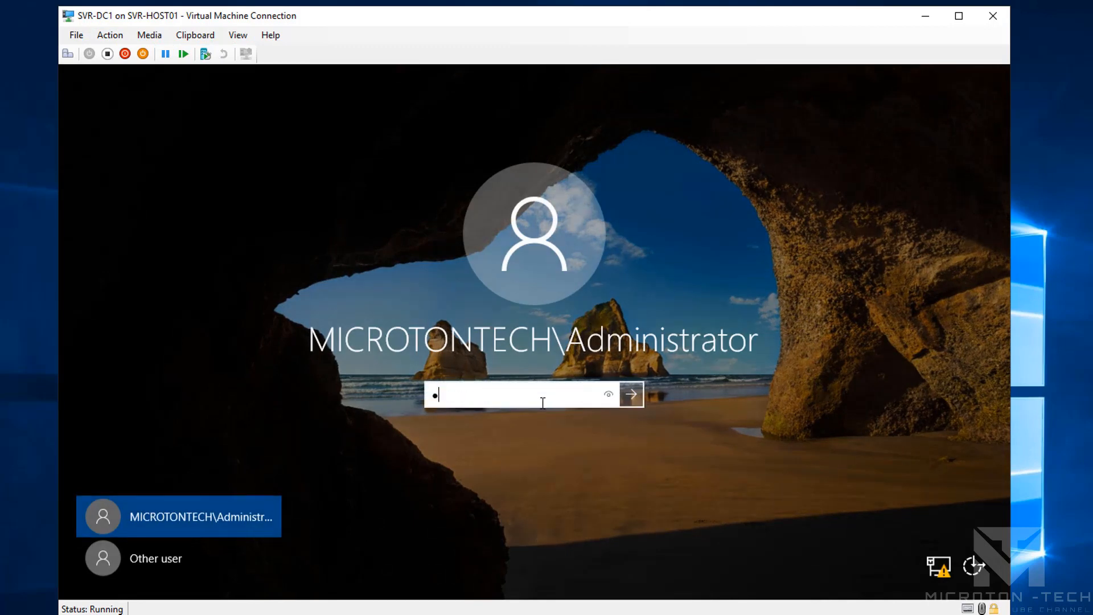
pyautogui.write('•••')
pyautogui.press('Return')
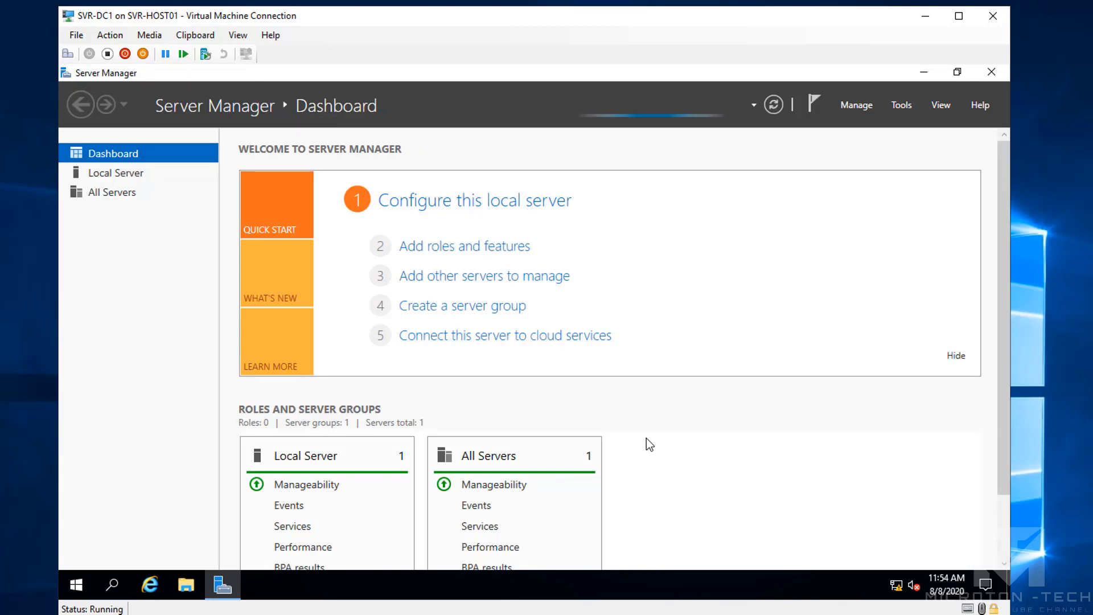
# Launch Active Directory Sites and Services, tidy the notification area, and restore Server Manager
pyautogui.click(904, 107)
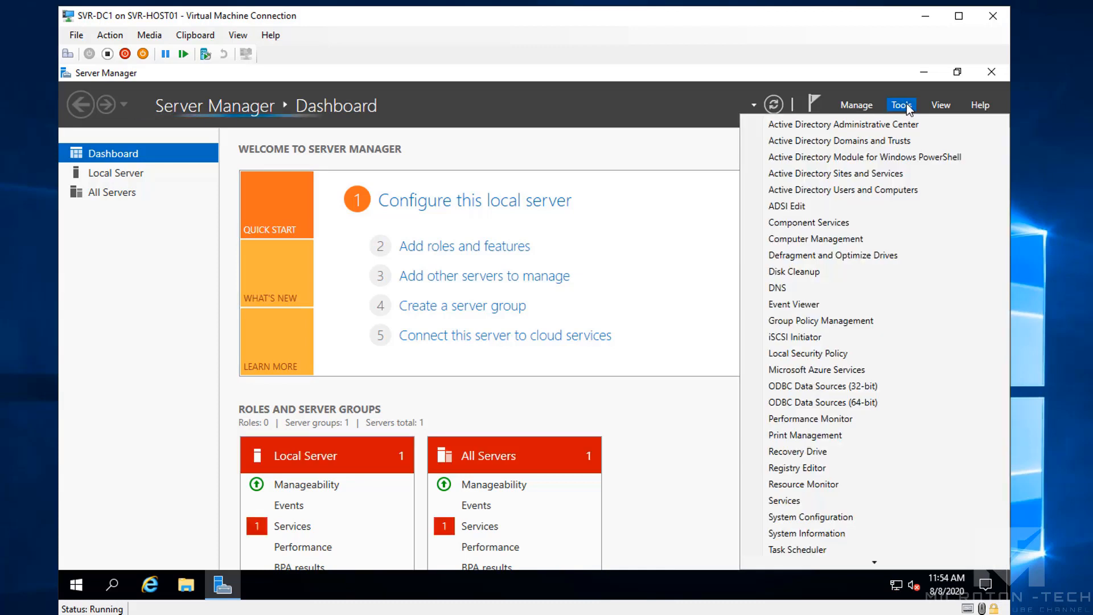
pyautogui.click(846, 174)
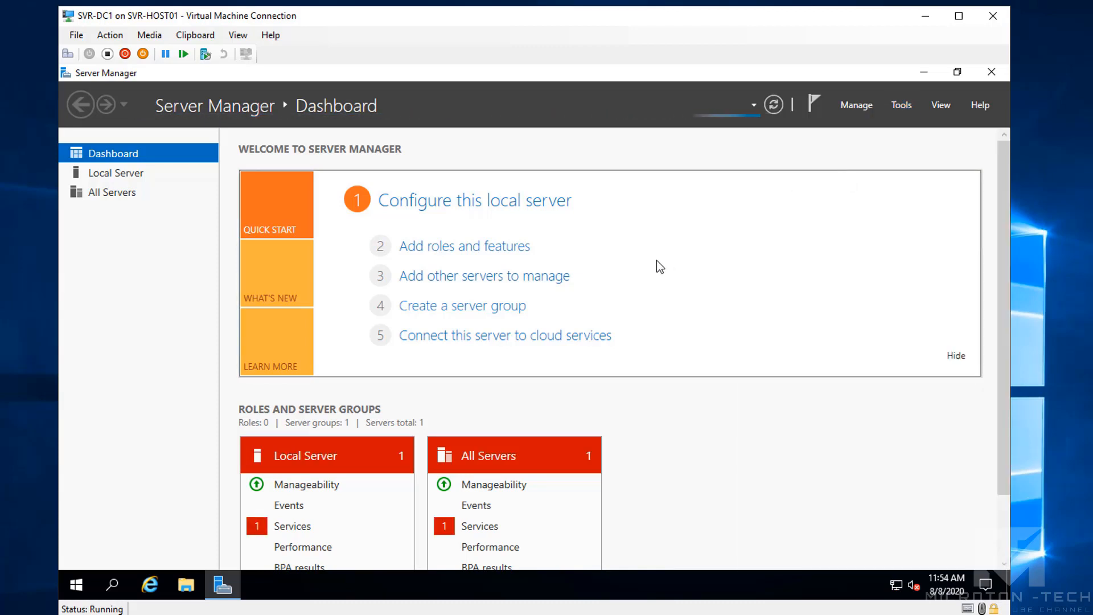
pyautogui.click(923, 72)
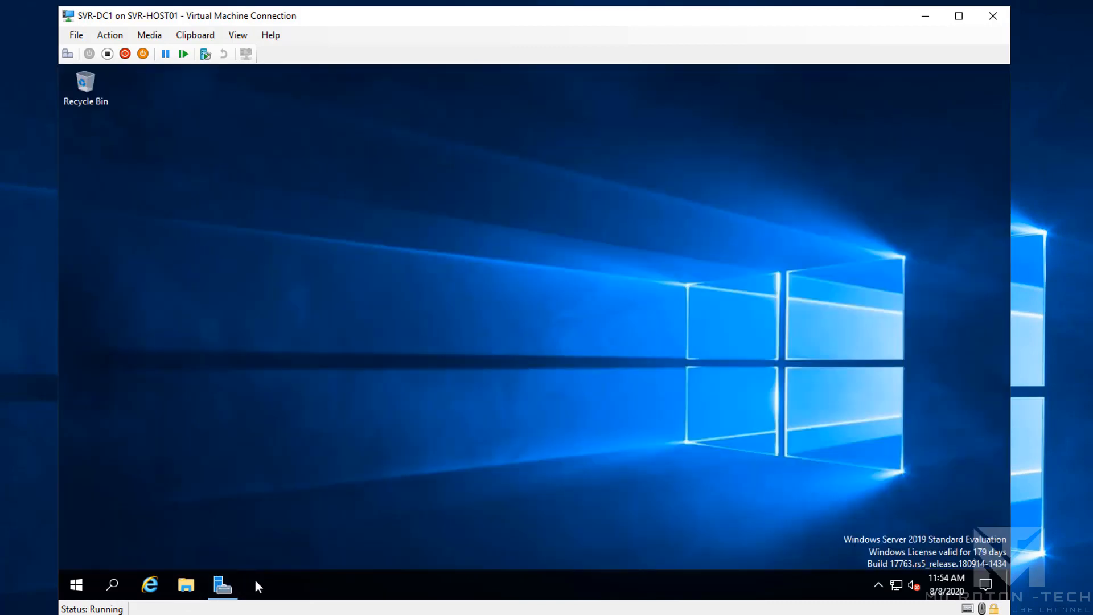
pyautogui.click(878, 584)
pyautogui.moveTo(875, 603); pyautogui.dragTo(877, 592)
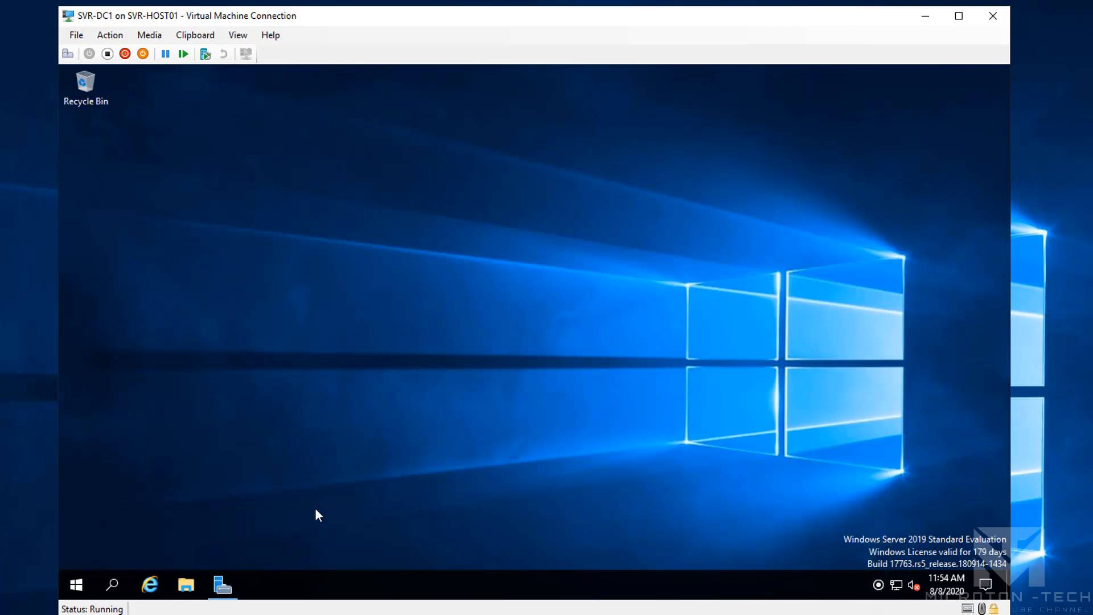
pyautogui.click(222, 584)
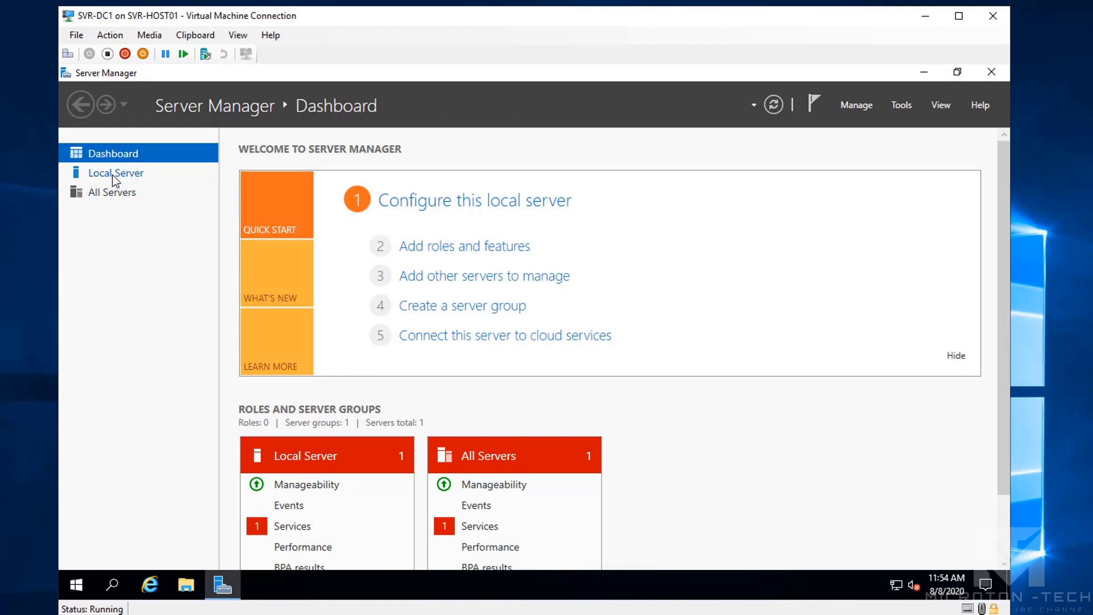
# View the Local Server page, launch Active Directory Users and Computers, and close Sites and Services
pyautogui.click(113, 175)
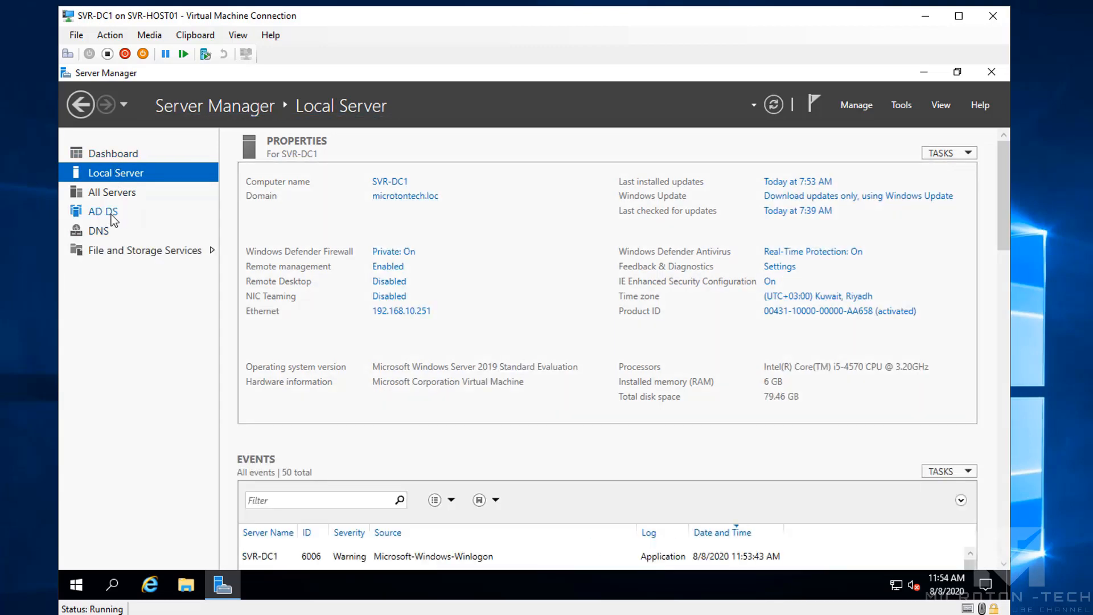
pyautogui.click(893, 105)
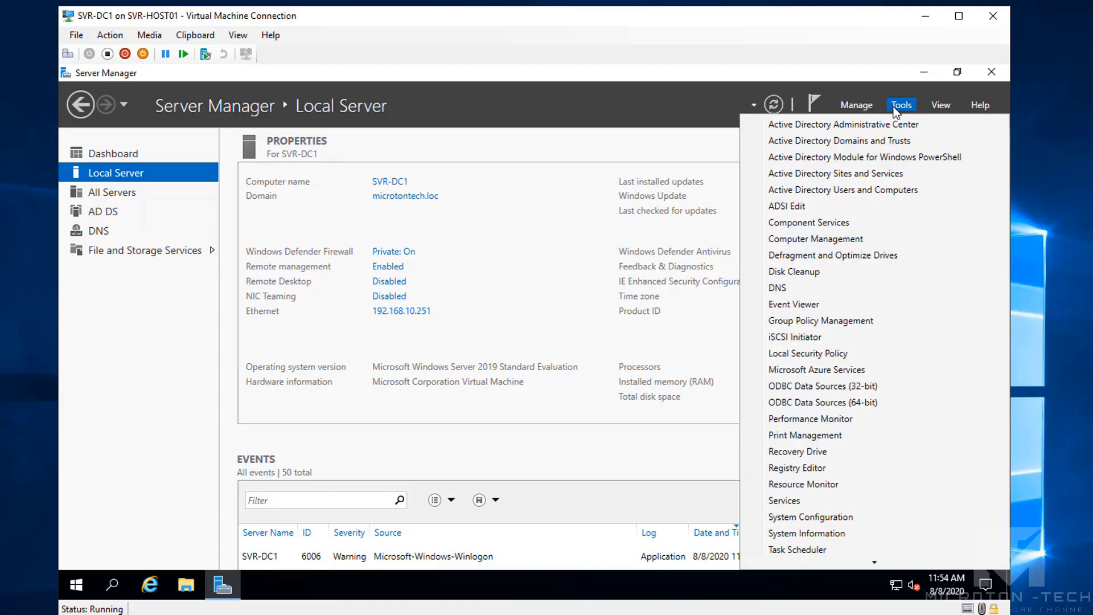
pyautogui.click(891, 193)
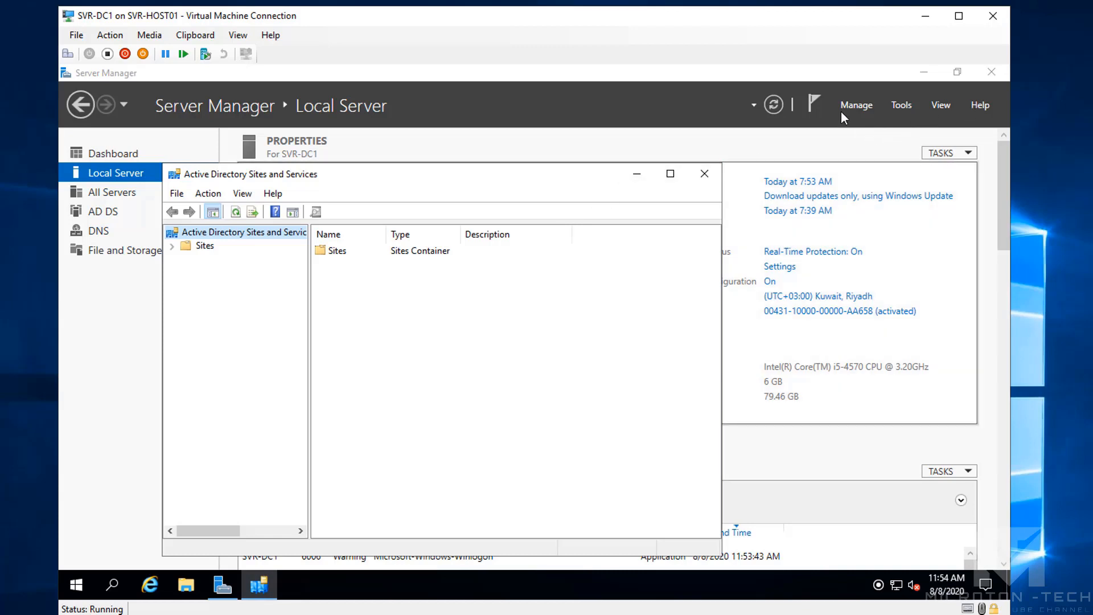
pyautogui.click(704, 173)
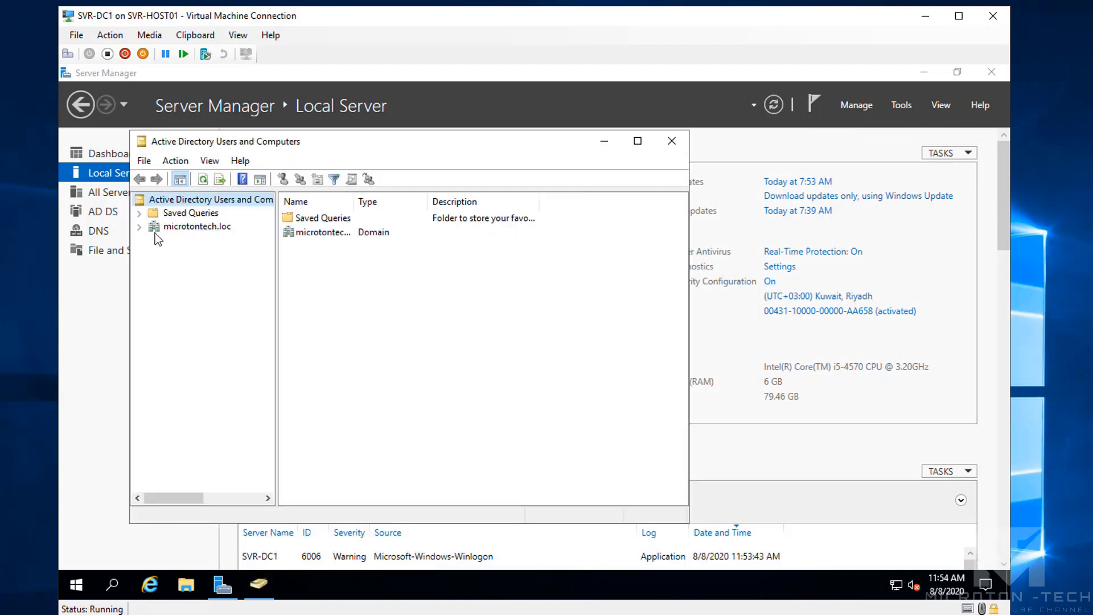
# Check microtontech.loc's Windows Server 2016 domain functional level in its Properties, then close ADUC
pyautogui.click(140, 226)
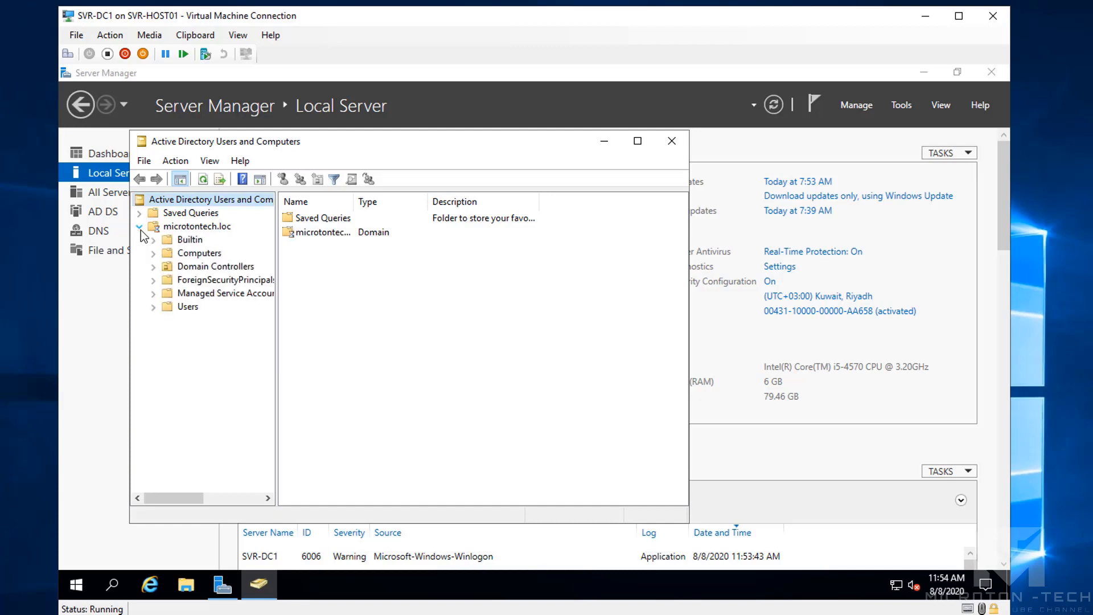
pyautogui.rightClick(199, 230)
pyautogui.click(247, 405)
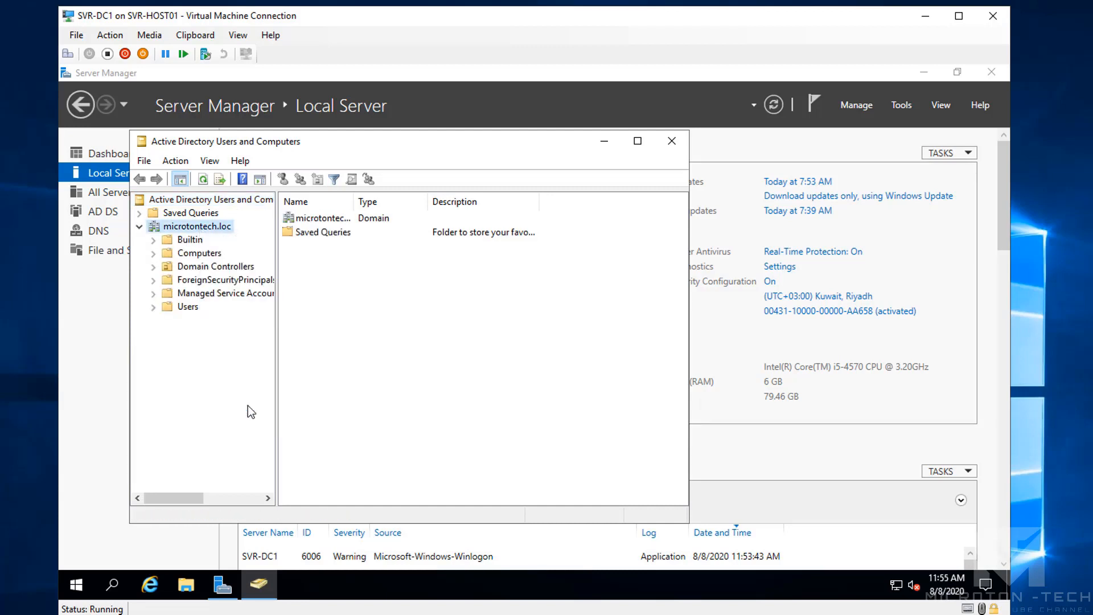
pyautogui.moveTo(360, 350); pyautogui.dragTo(269, 352)
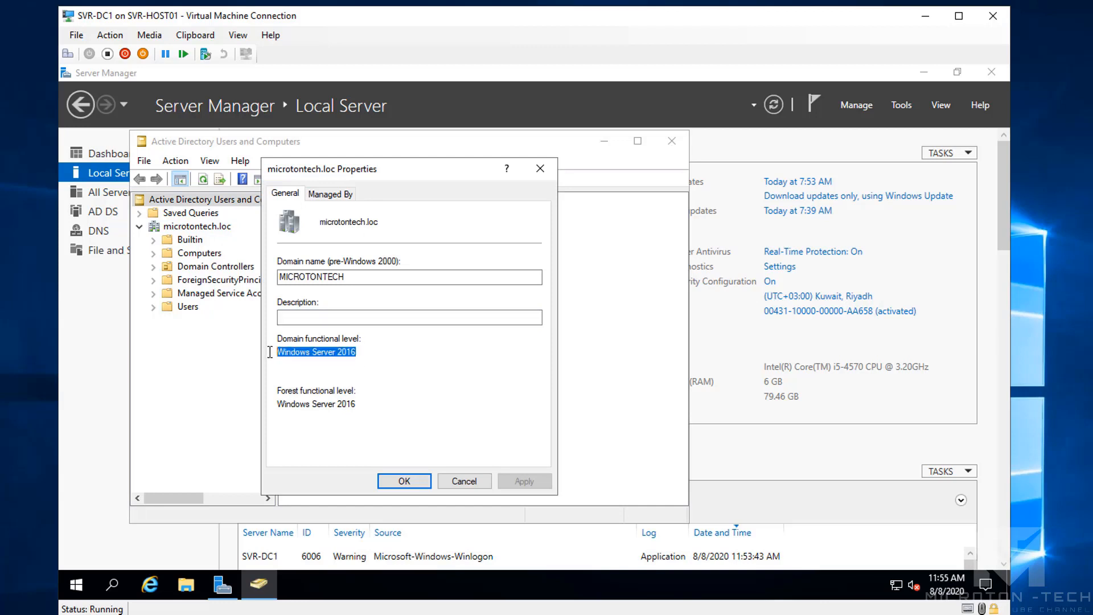
pyautogui.click(464, 481)
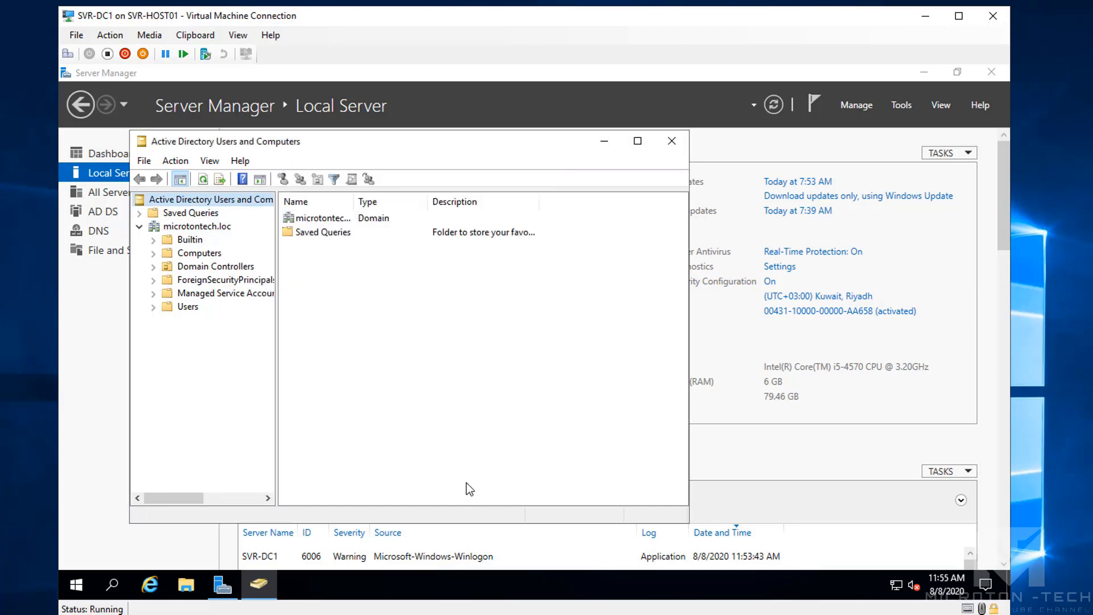
pyautogui.click(679, 147)
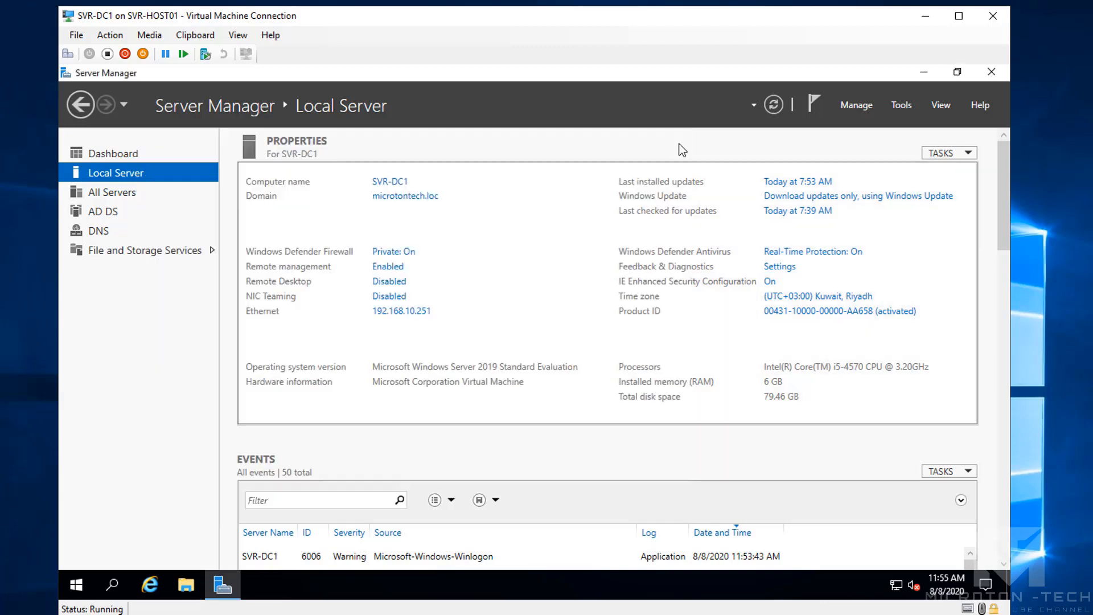
# Open DNS Manager on SVR-DC1, review the microtontech.loc zone records, then select Reverse Lookup Zones
pyautogui.click(913, 108)
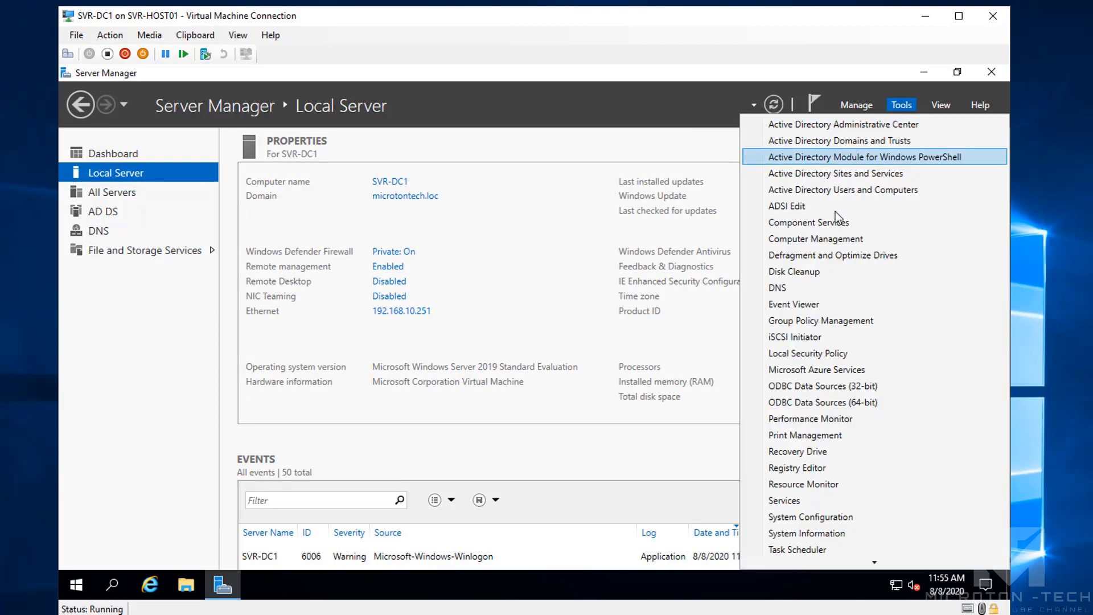
pyautogui.click(798, 290)
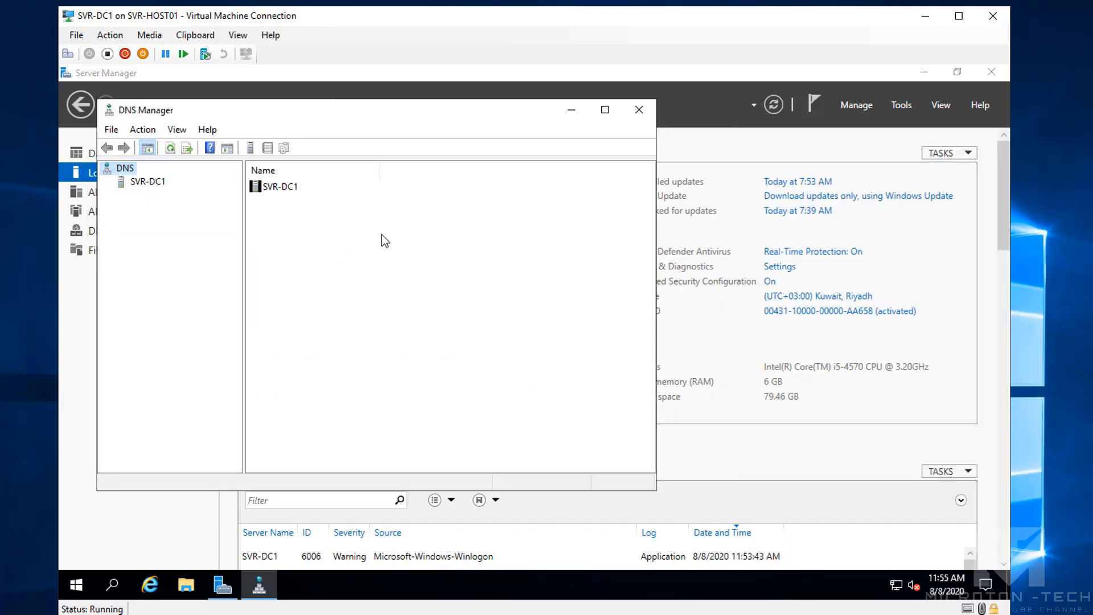
pyautogui.click(144, 184)
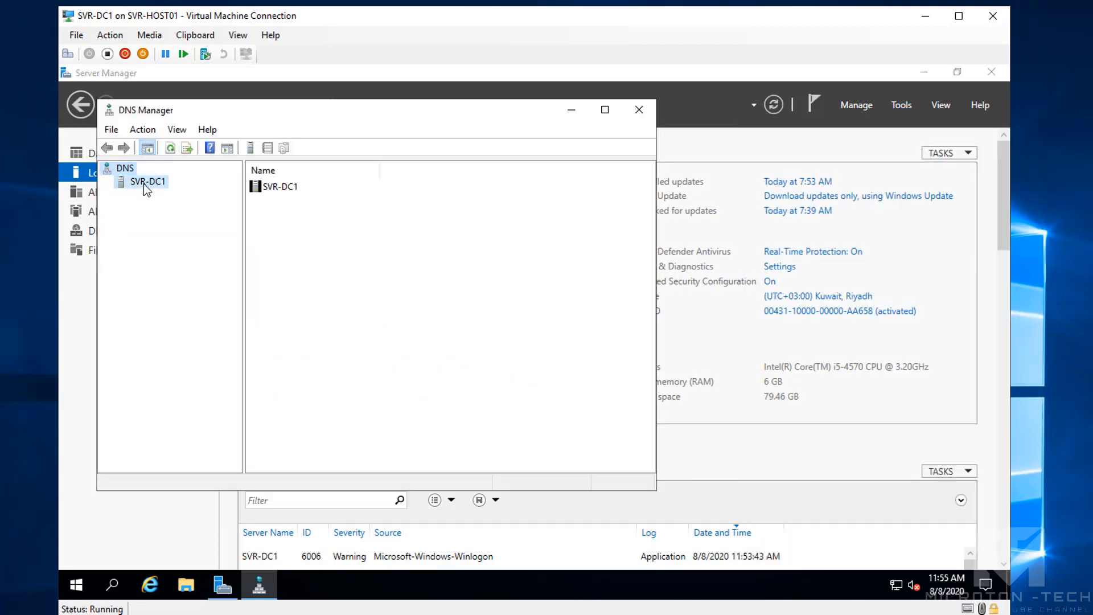
pyautogui.click(111, 184)
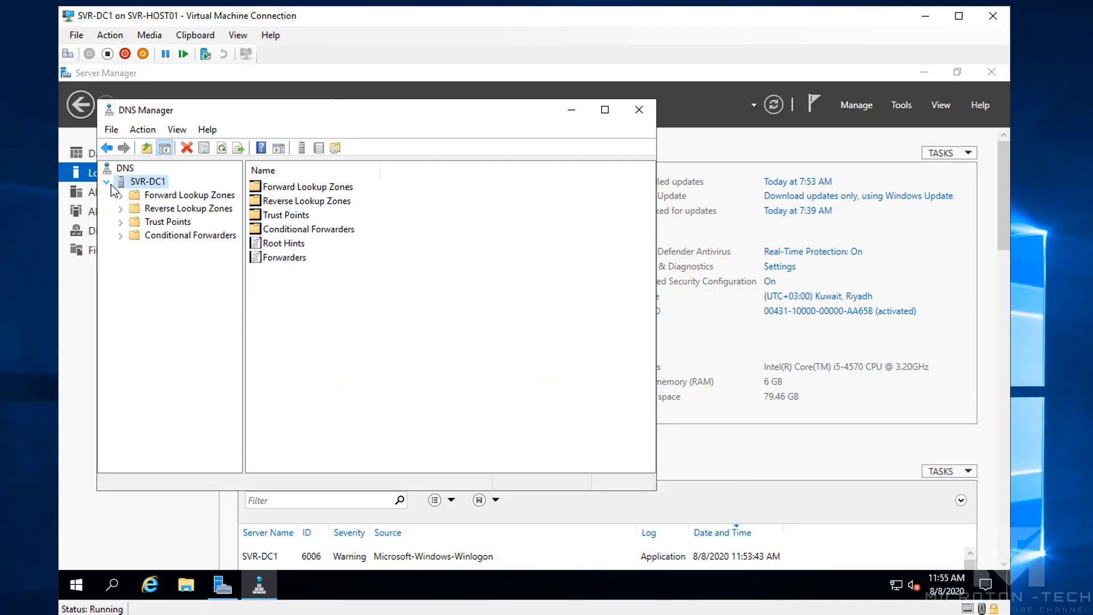
pyautogui.doubleClick(170, 195)
pyautogui.click(171, 210)
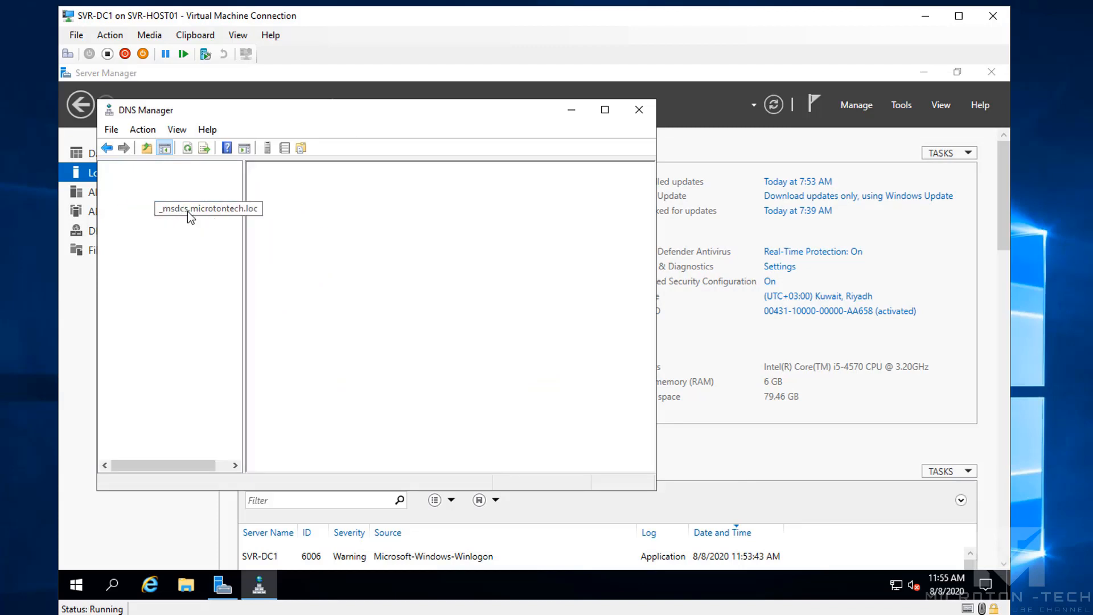
pyautogui.click(201, 223)
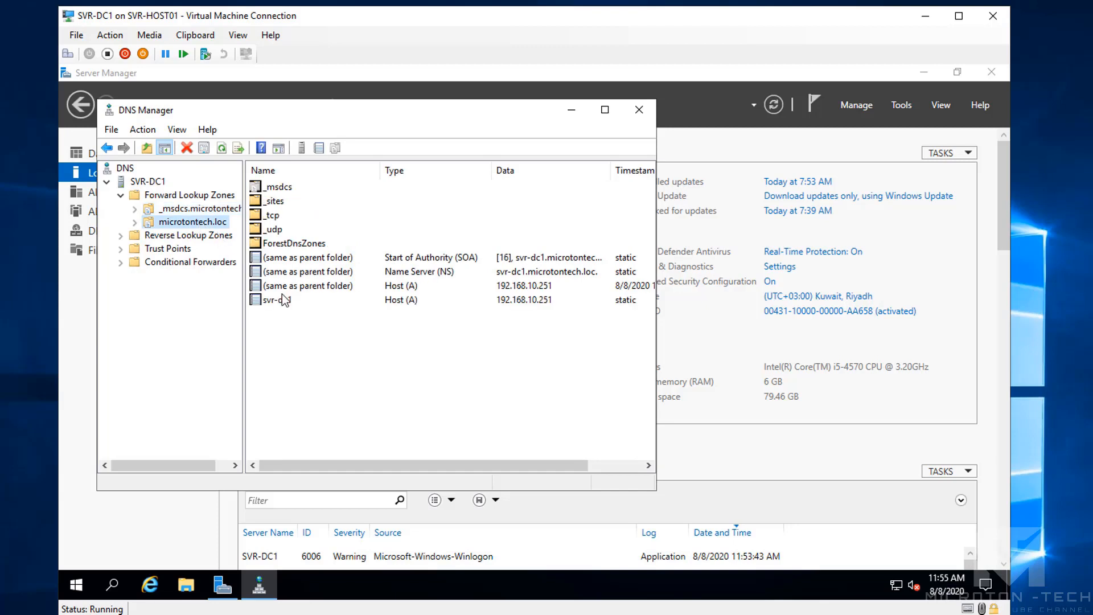
pyautogui.click(147, 236)
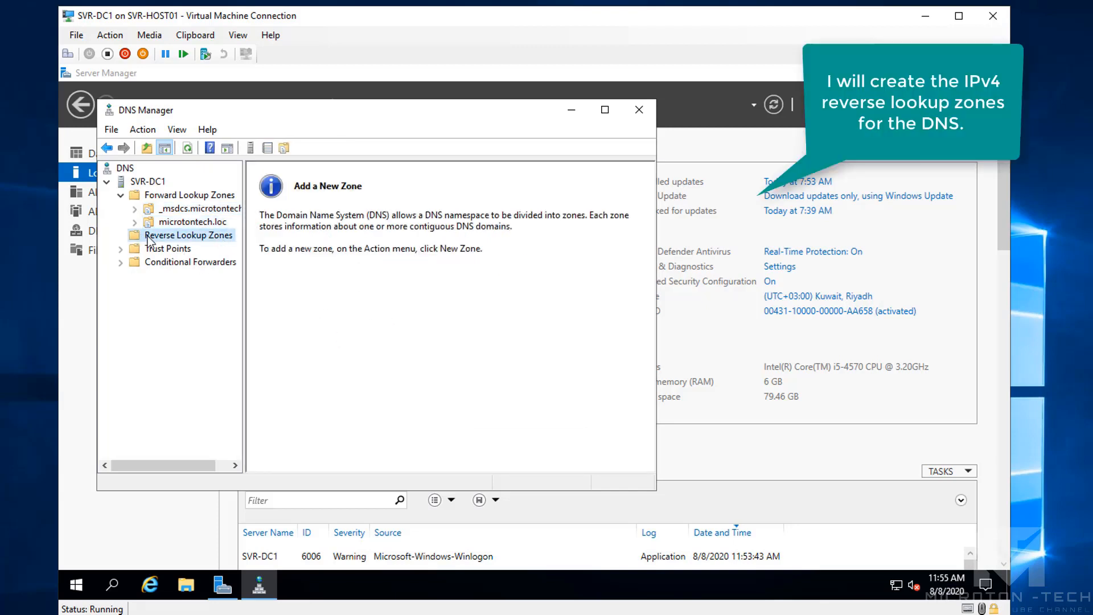
# Create the IPv4 reverse lookup zone for network 192.168.10 (10.168.192.in-addr.arpa) with default settings
pyautogui.rightClick(147, 237)
pyautogui.click(176, 245)
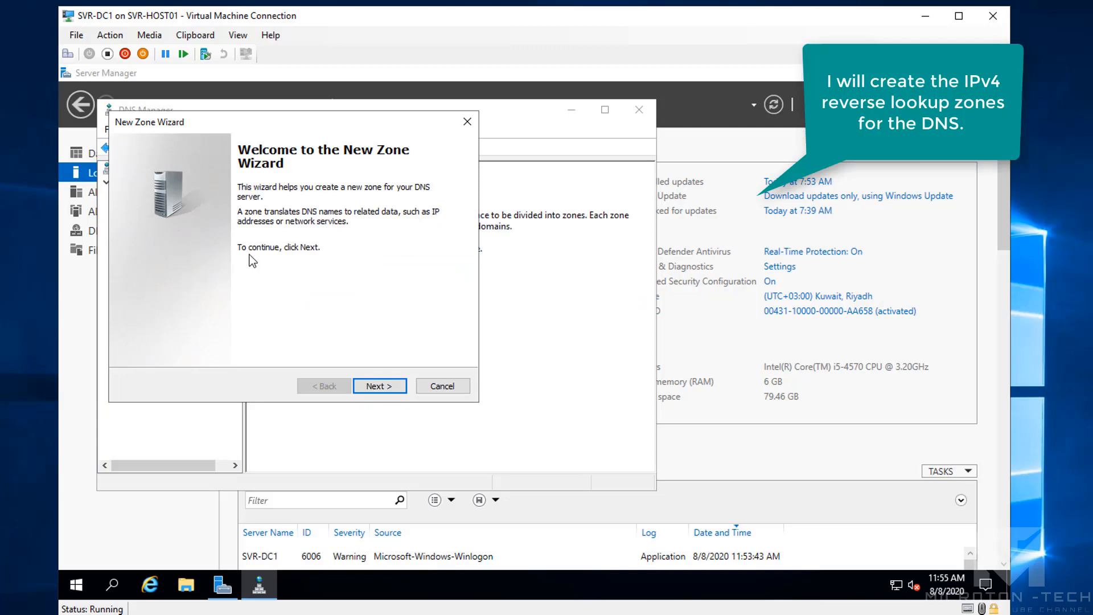
pyautogui.click(380, 386)
pyautogui.click(380, 386)
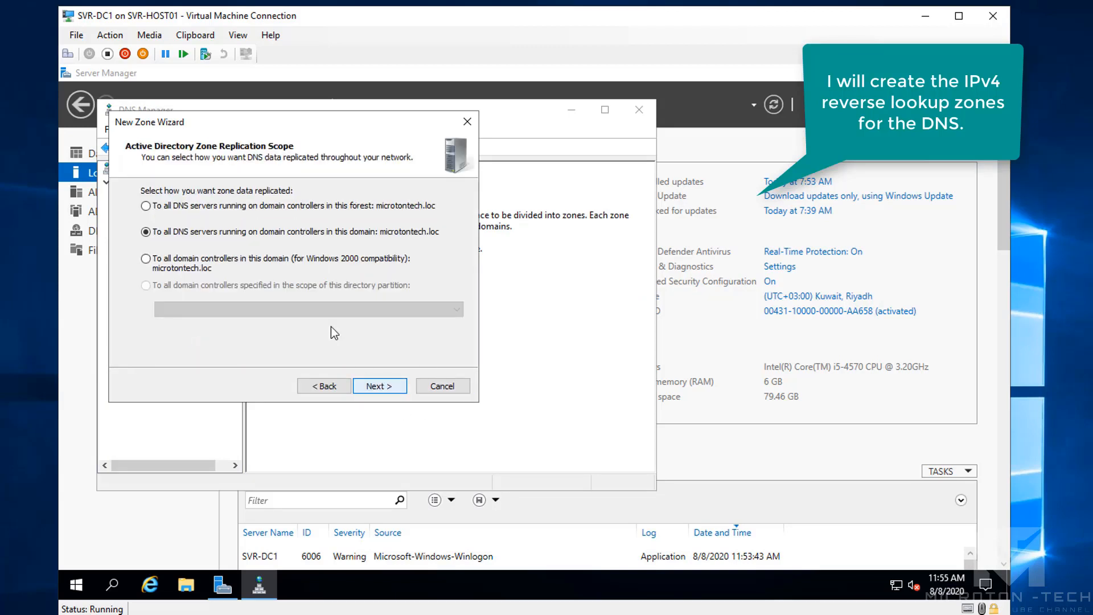
pyautogui.click(381, 387)
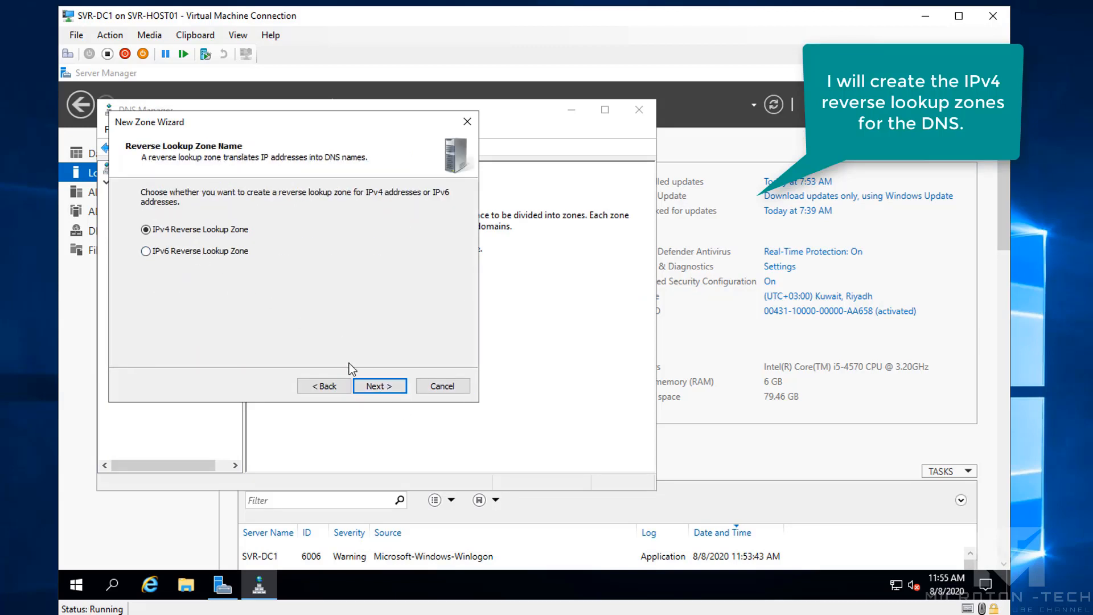
pyautogui.click(369, 387)
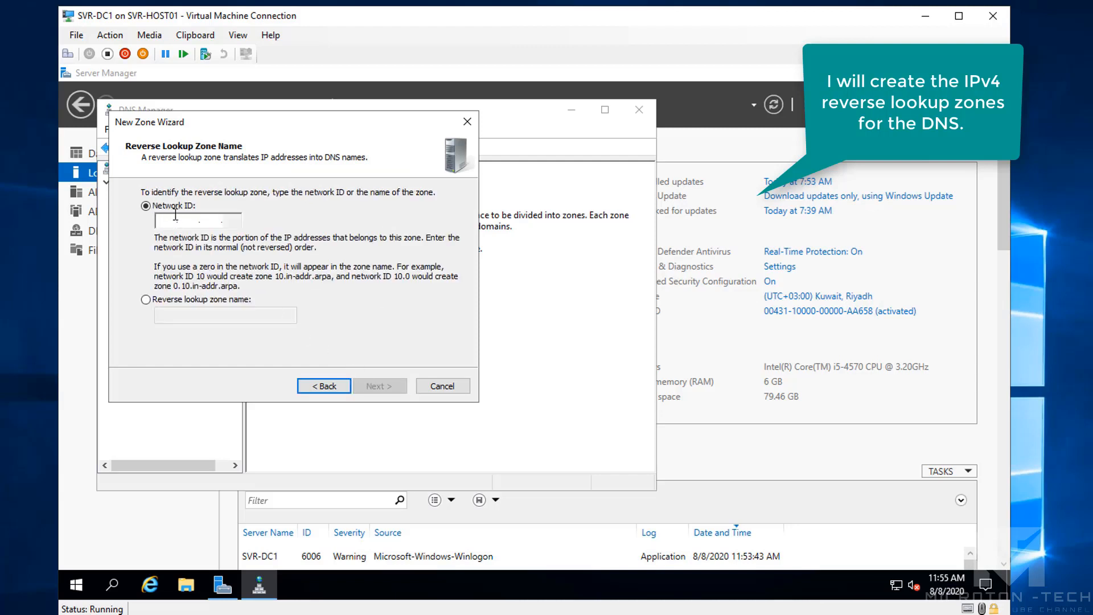
pyautogui.write('192.168.10.')
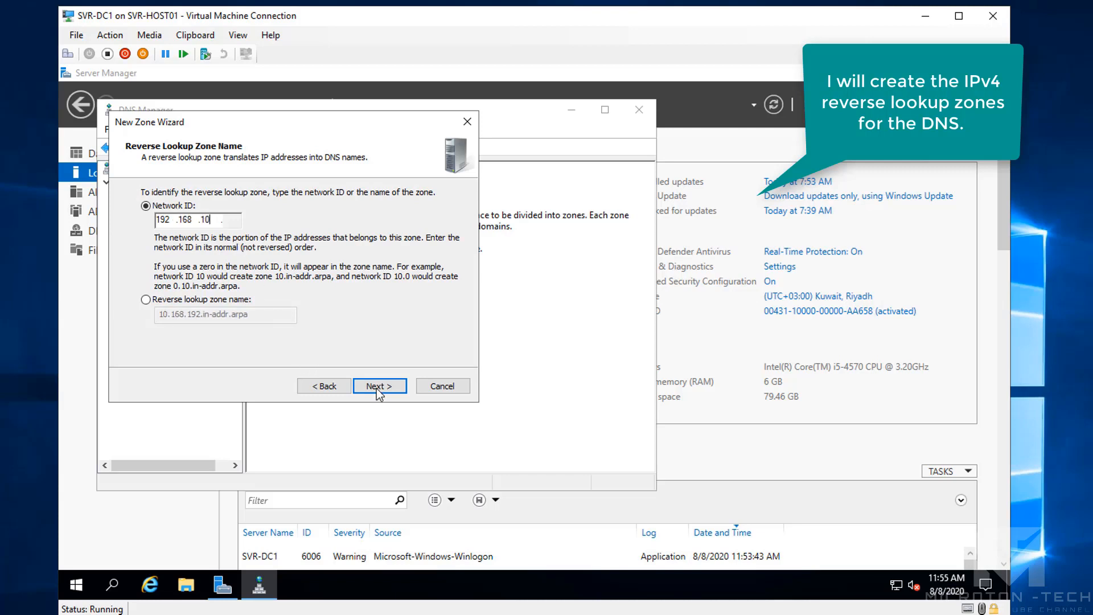
pyautogui.click(375, 388)
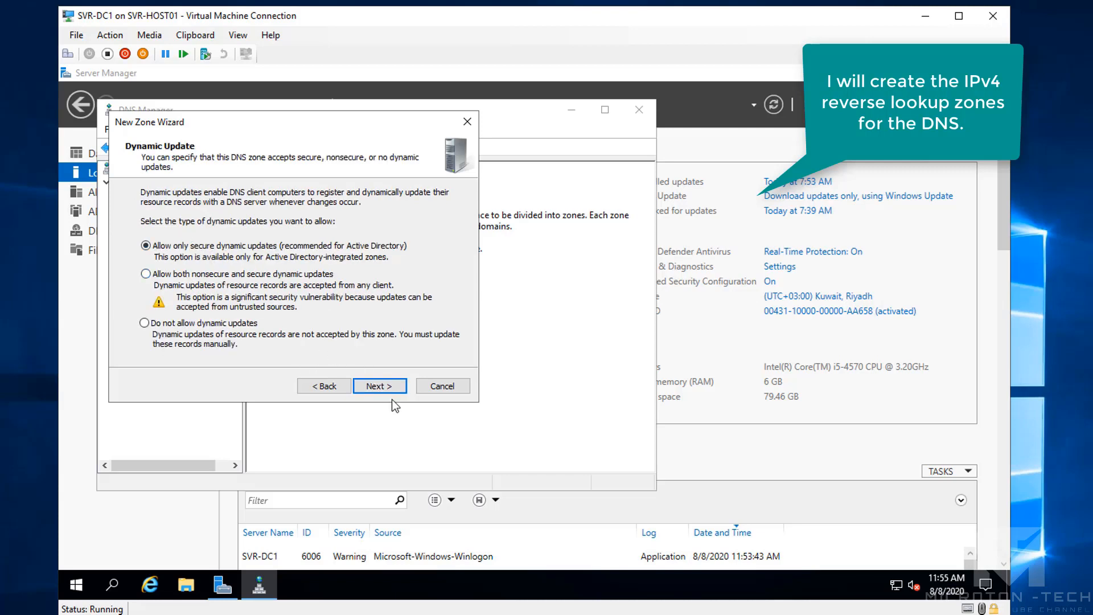
pyautogui.click(384, 384)
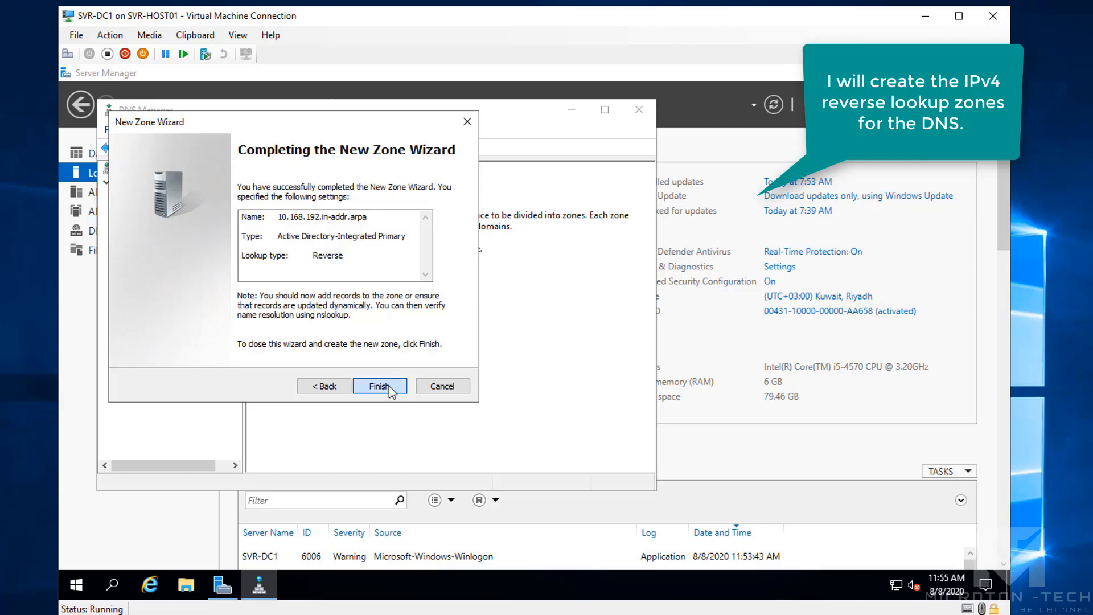
pyautogui.click(387, 385)
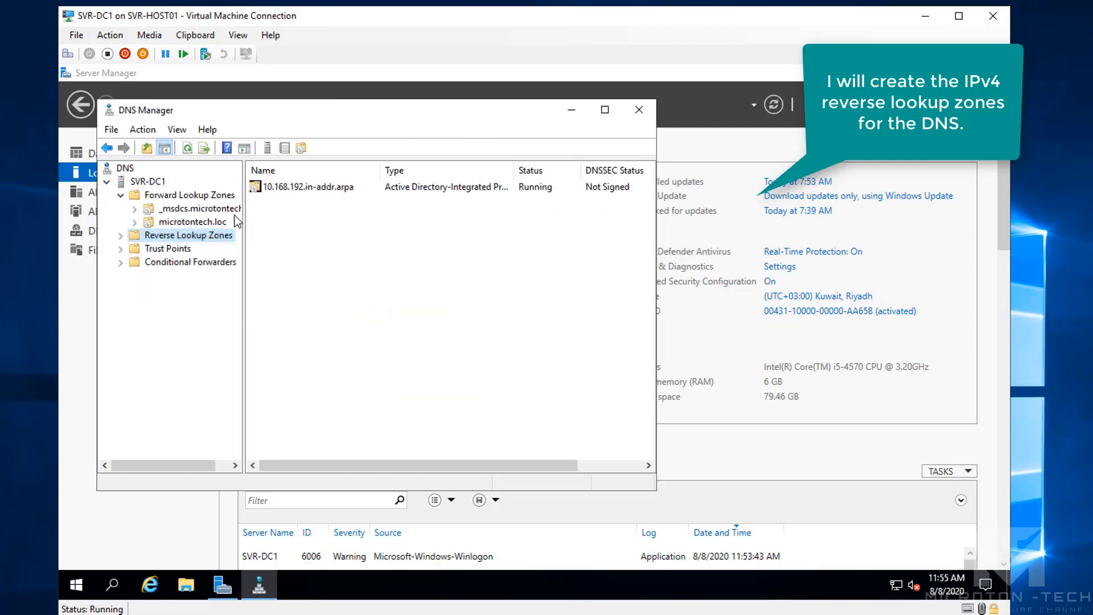
# Enable 'Update associated PTR record' on svr-dc1's host record and view the new PTR entry
pyautogui.click(177, 223)
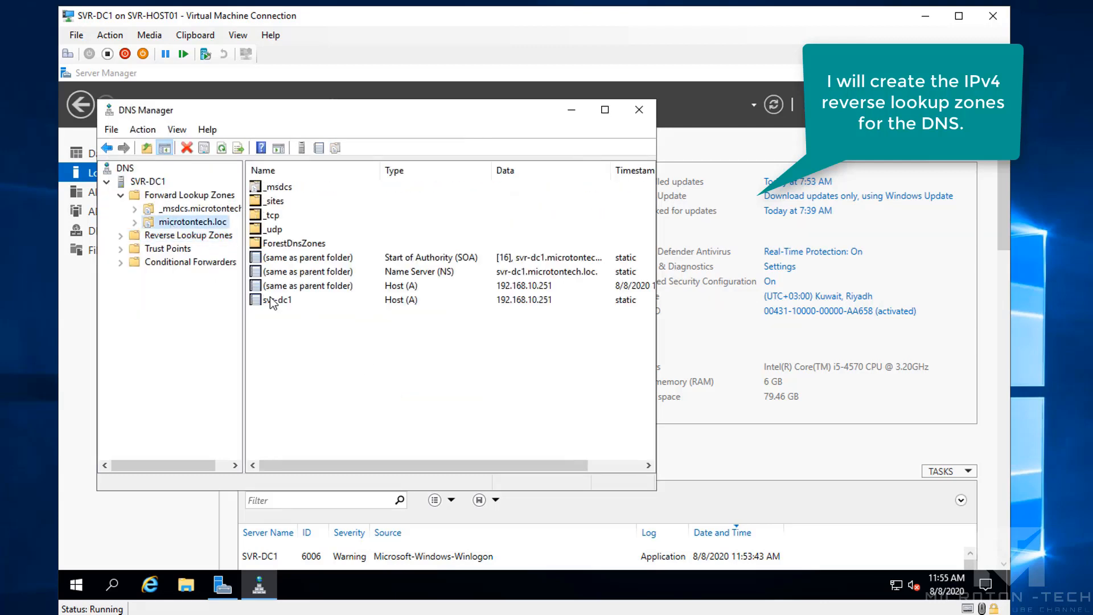
pyautogui.click(271, 300)
pyautogui.rightClick(272, 299)
pyautogui.click(312, 329)
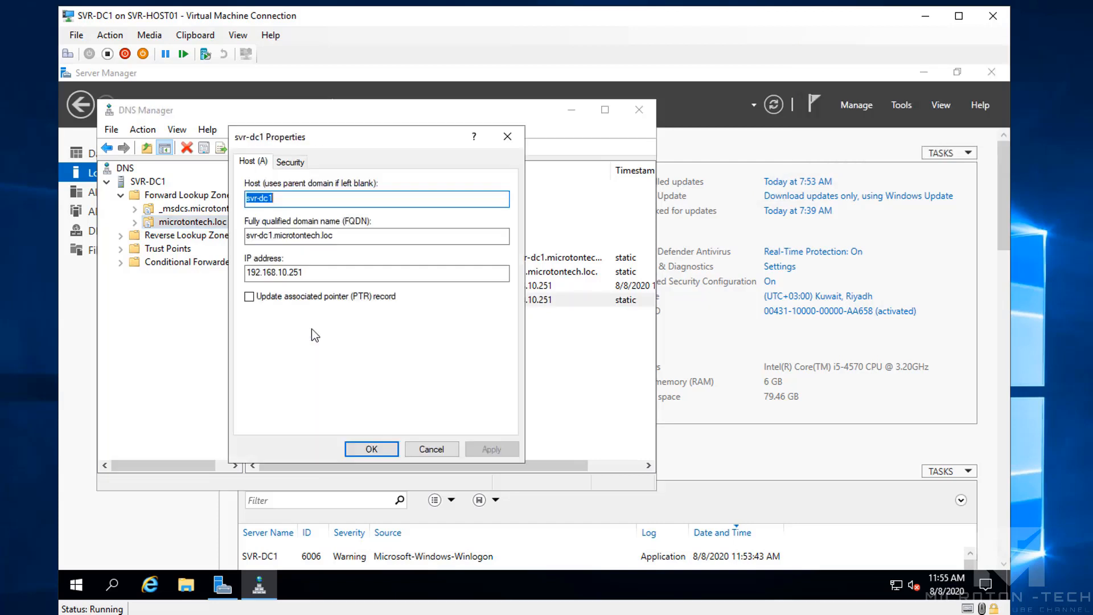
pyautogui.click(255, 299)
pyautogui.click(497, 447)
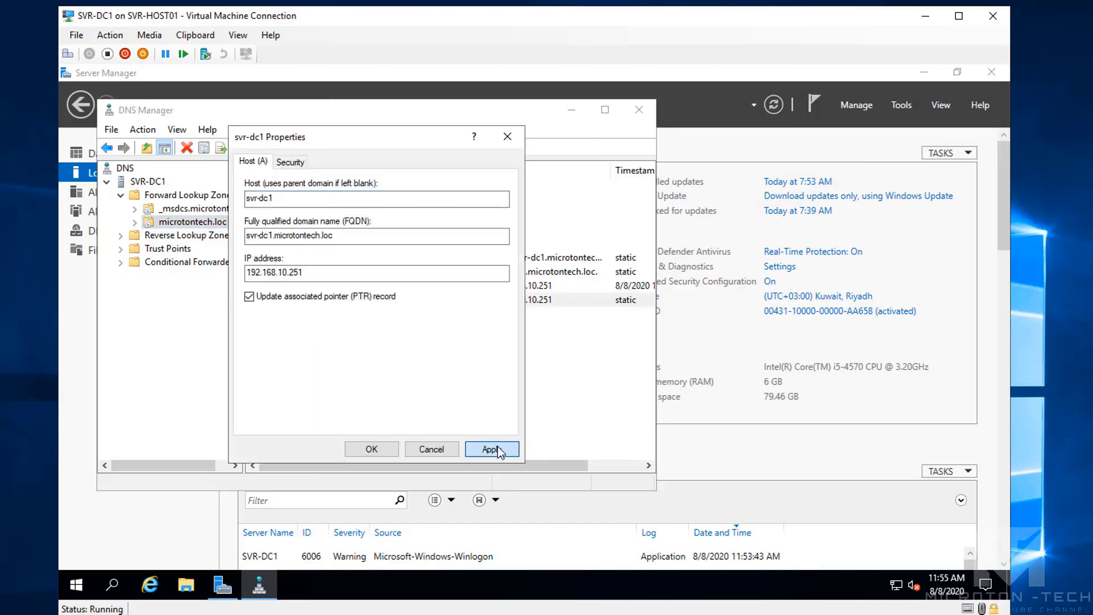
pyautogui.click(371, 449)
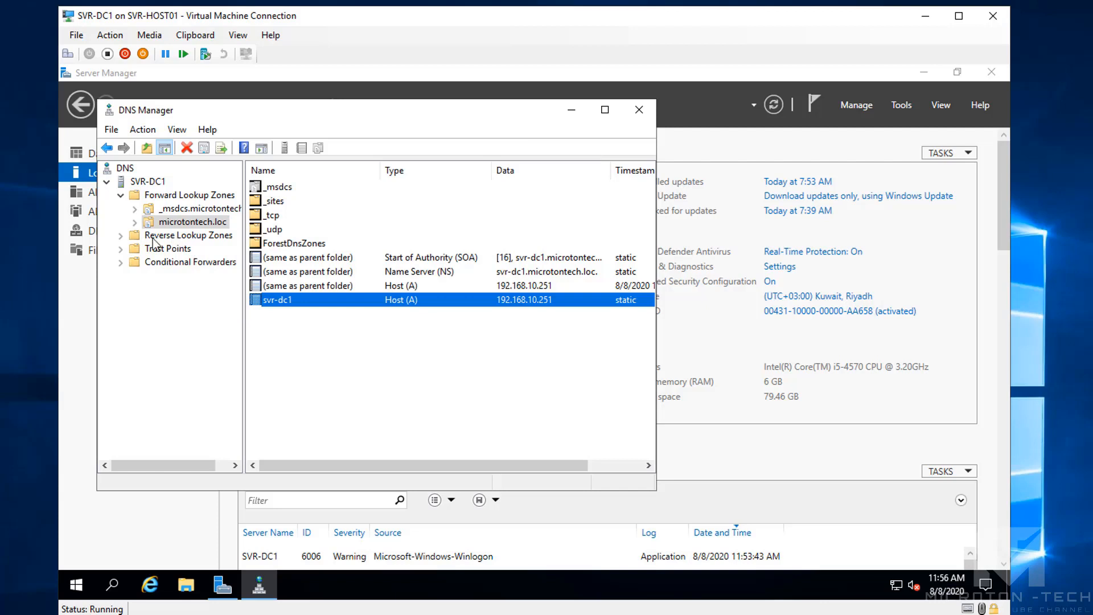
pyautogui.click(120, 235)
pyautogui.click(179, 250)
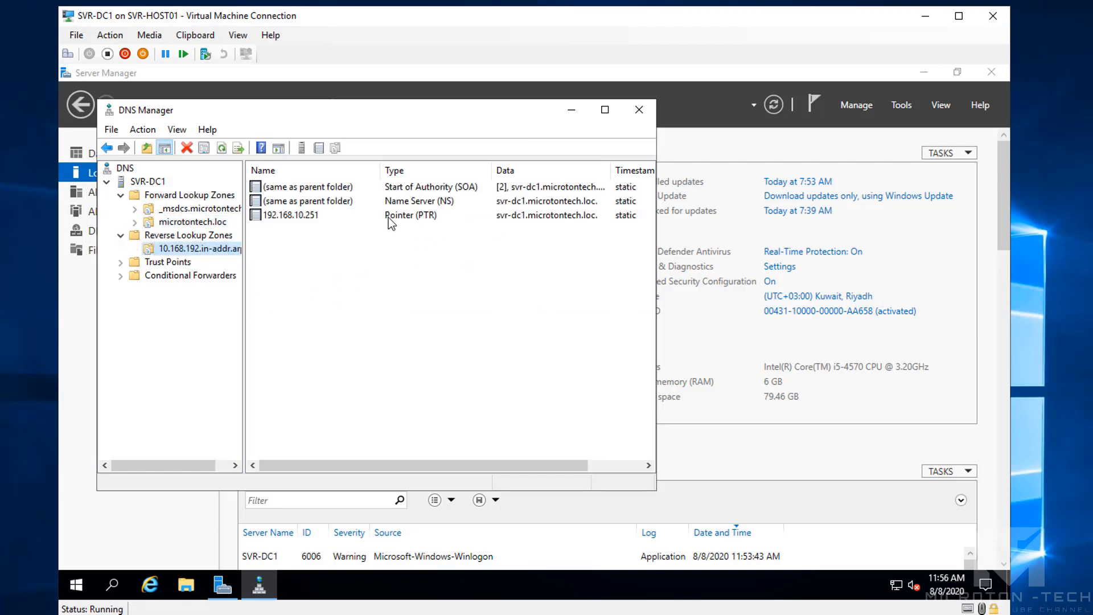
# Close DNS Manager, launch Windows PowerShell, and start an interactive nslookup session
pyautogui.click(648, 116)
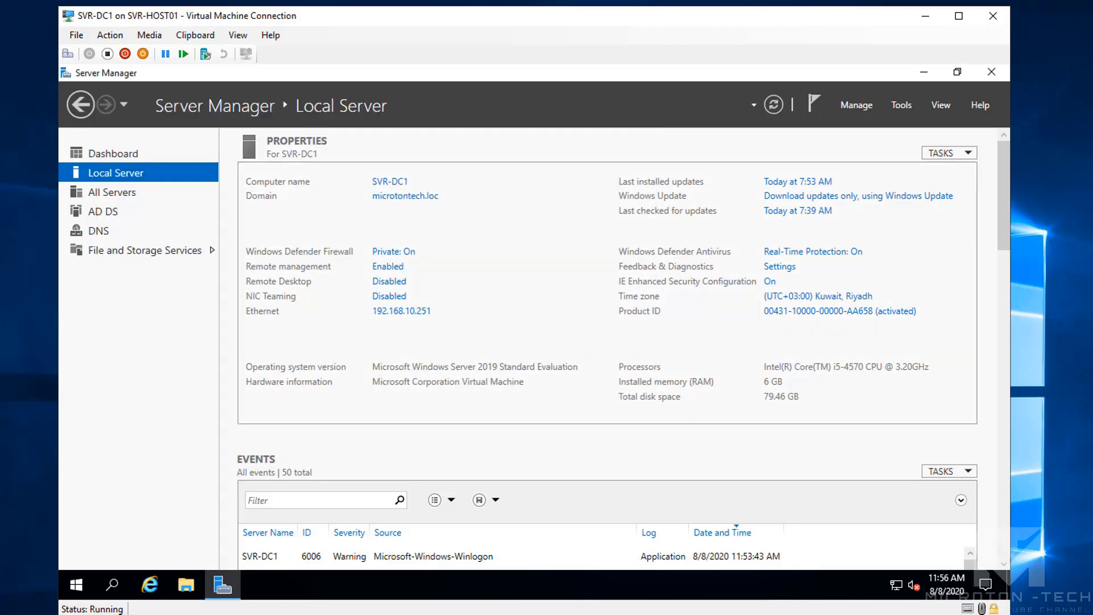
pyautogui.click(112, 585)
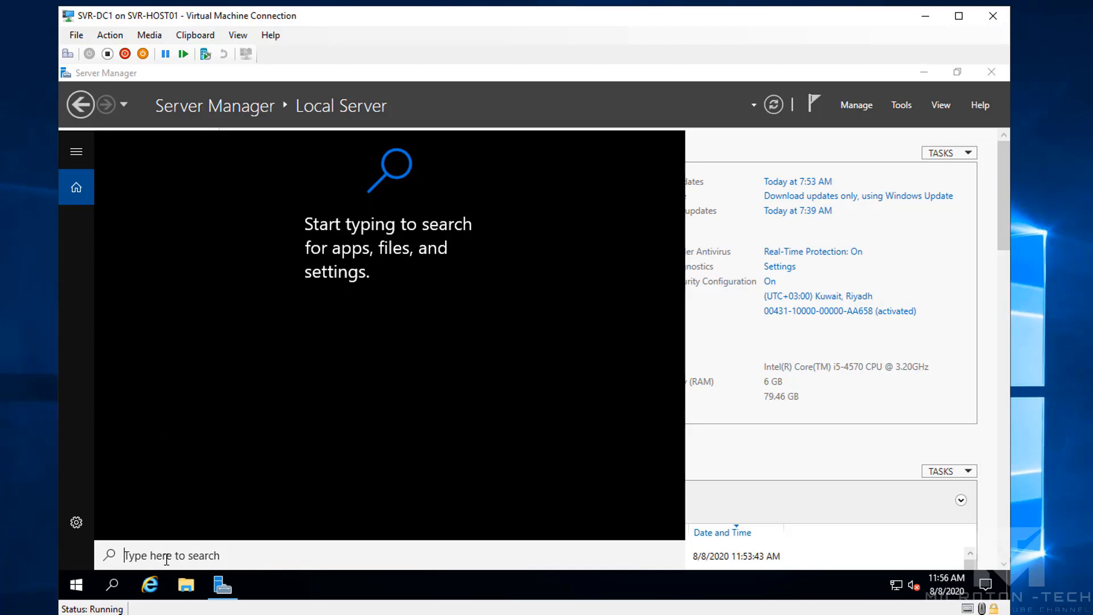
pyautogui.write('power')
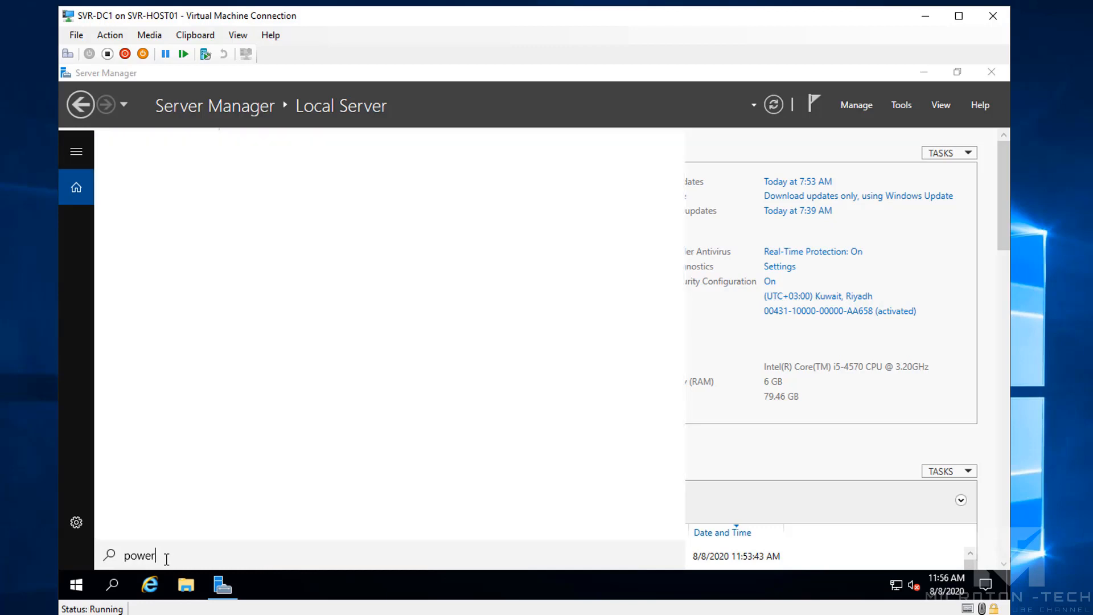
pyautogui.write('shell')
pyautogui.press('Return')
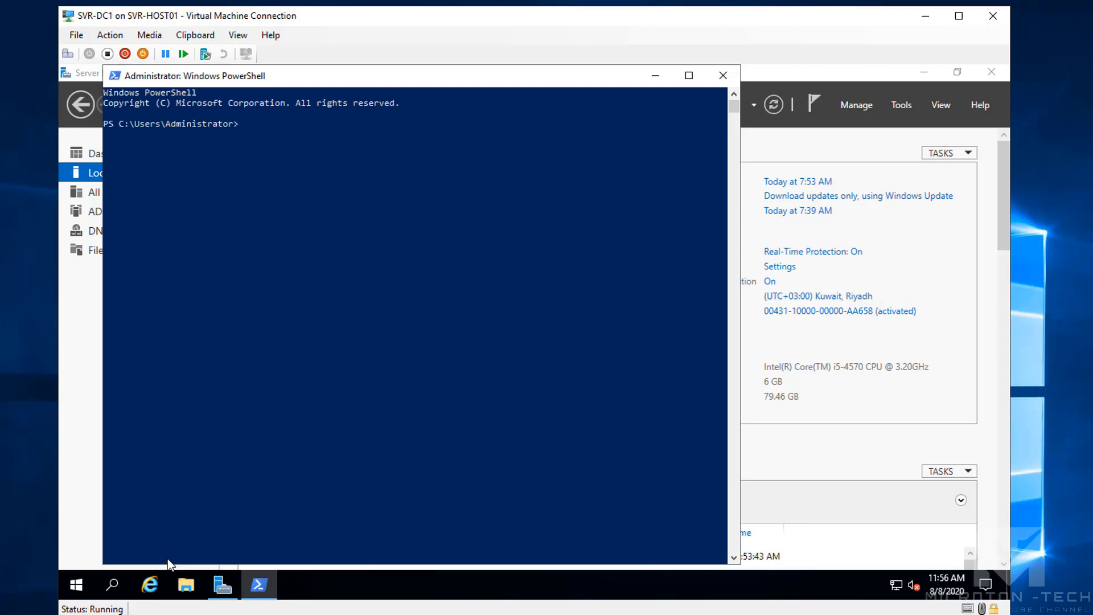
pyautogui.write('nslookup')
pyautogui.press('Return')
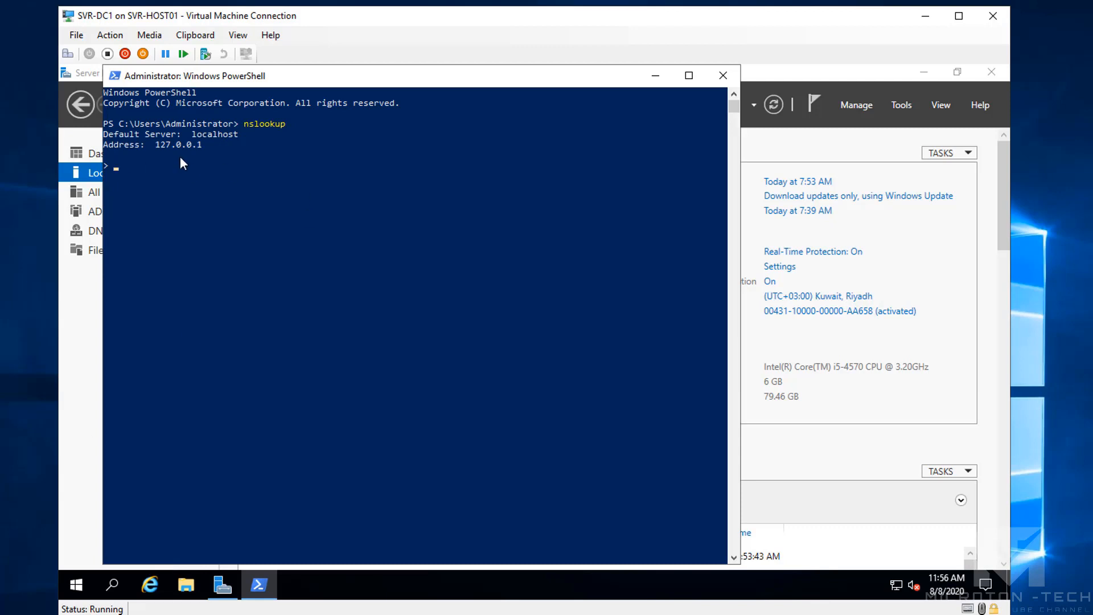
# Open the Ethernet adapter's IPv4 properties through Network and Sharing Center
pyautogui.rightClick(896, 584)
pyautogui.click(900, 570)
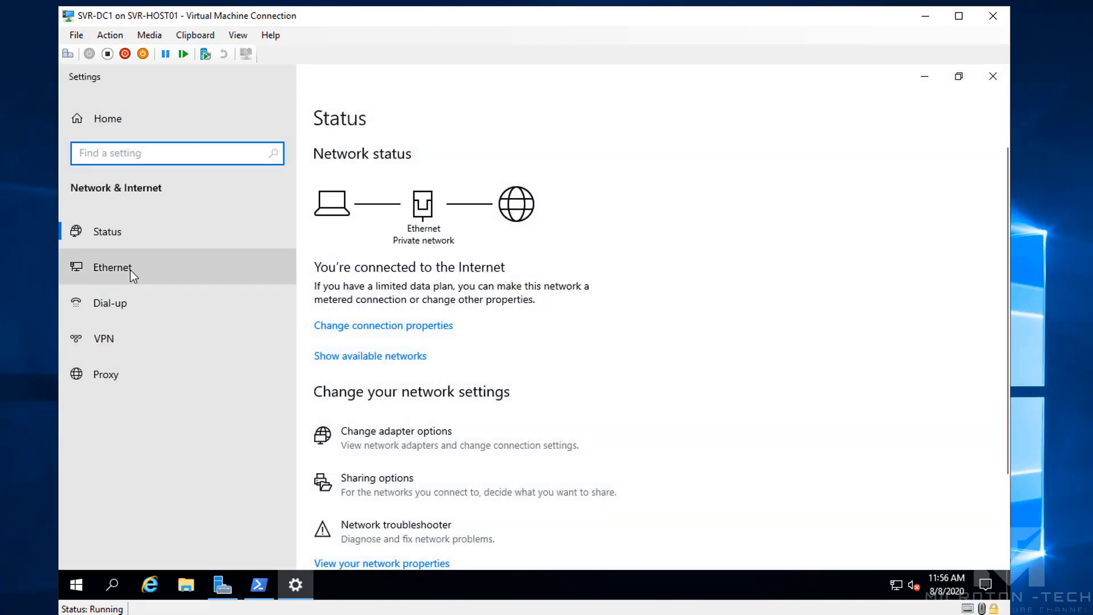
pyautogui.click(131, 271)
pyautogui.click(854, 226)
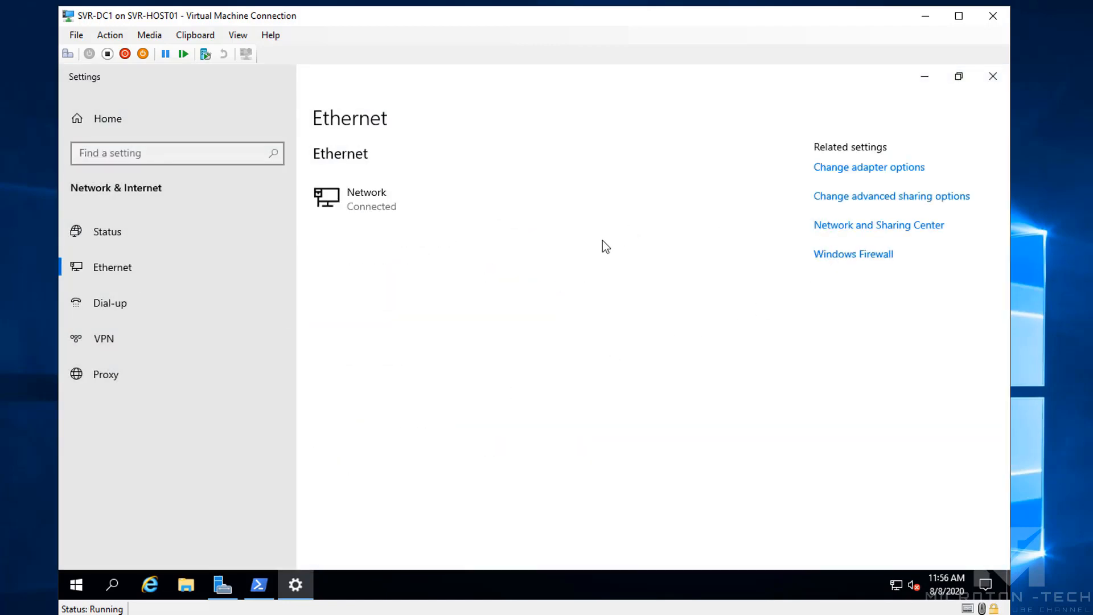
pyautogui.click(718, 228)
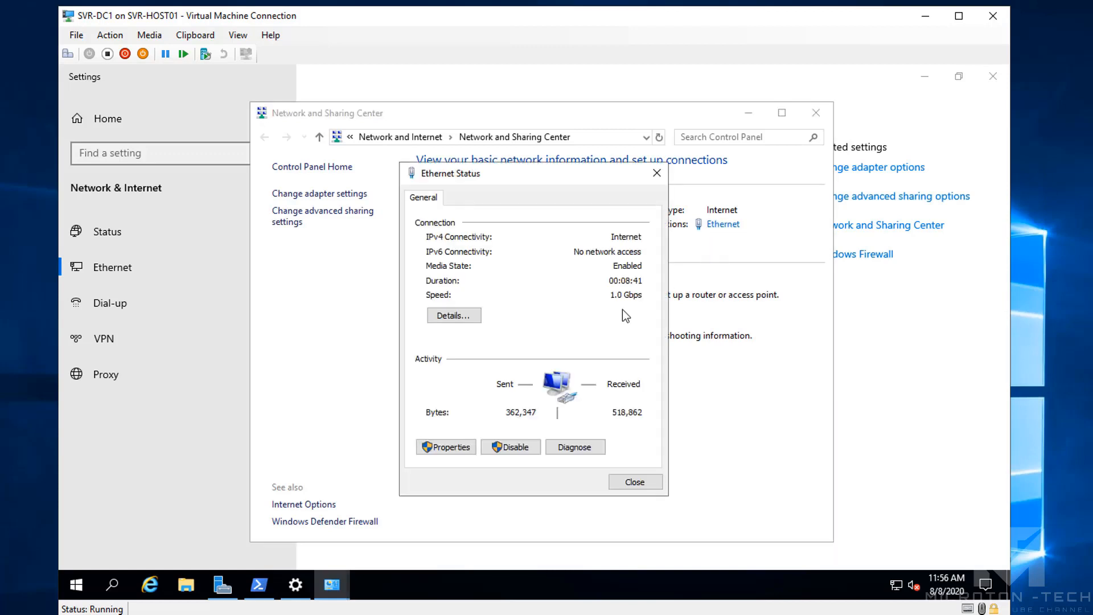
pyautogui.click(447, 447)
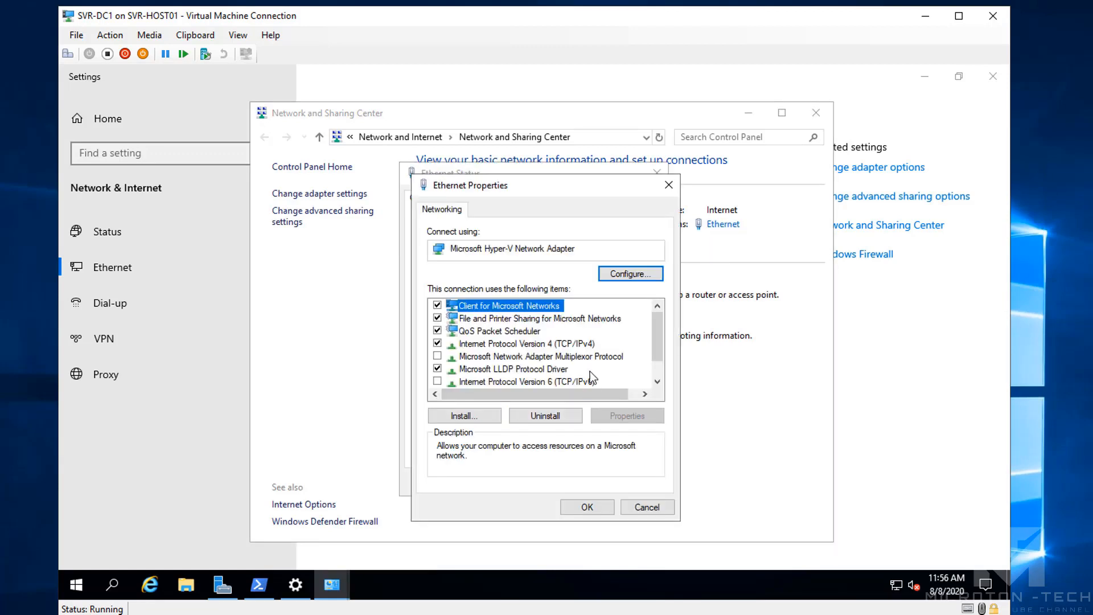
pyautogui.click(581, 343)
pyautogui.click(627, 416)
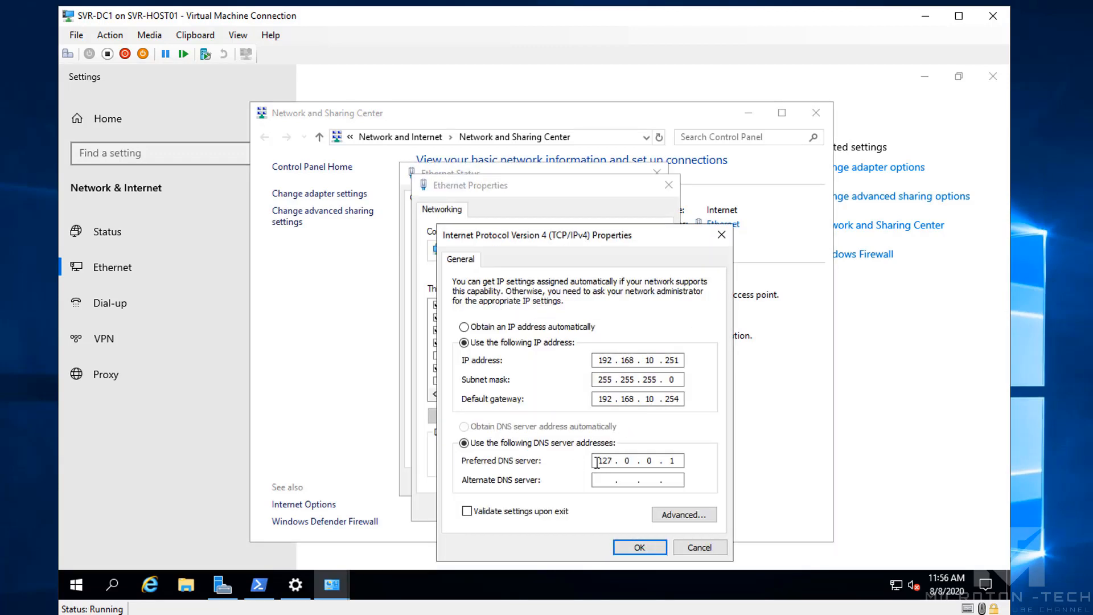
# Set the preferred DNS server to 192.168.10.251 and close all the network windows
pyautogui.click(635, 458)
pyautogui.write('192 . 168 . 10 . 251')
pyautogui.click(649, 552)
pyautogui.click(586, 512)
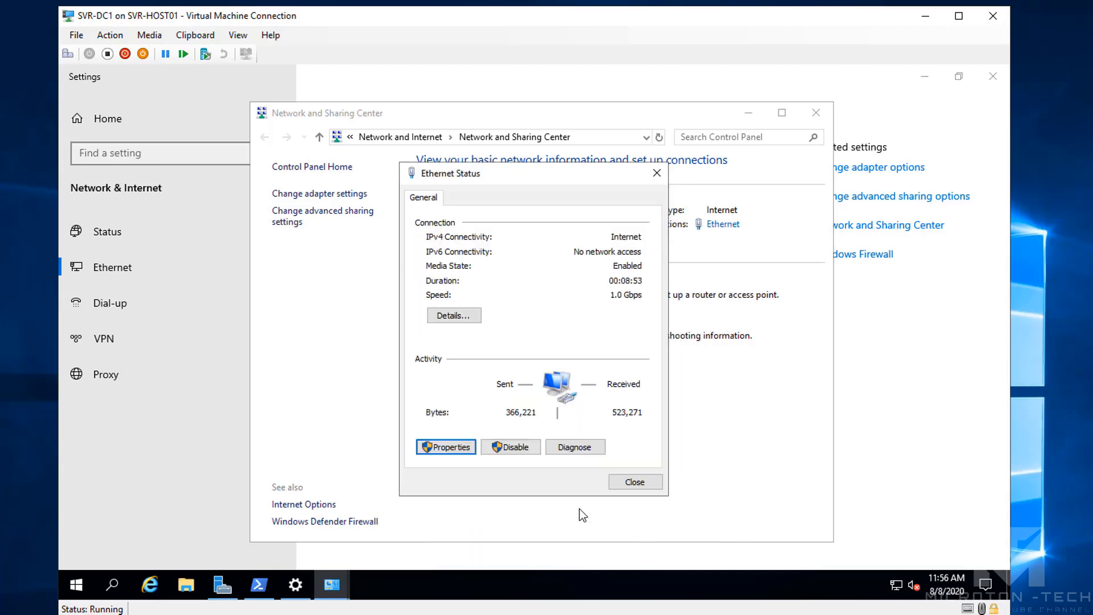
pyautogui.click(637, 483)
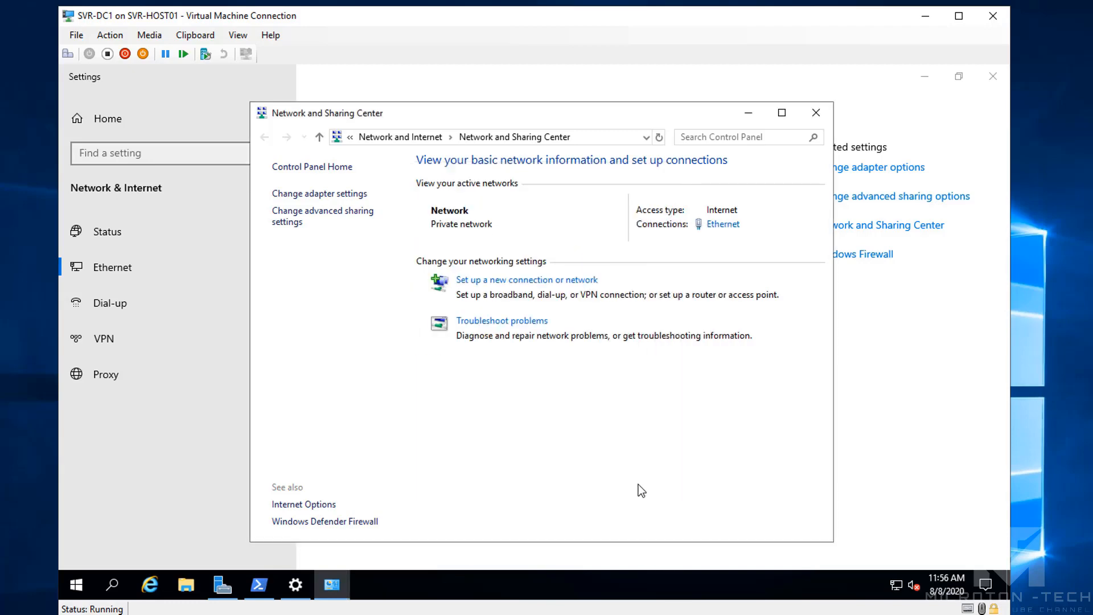
pyautogui.click(816, 113)
pyautogui.click(990, 76)
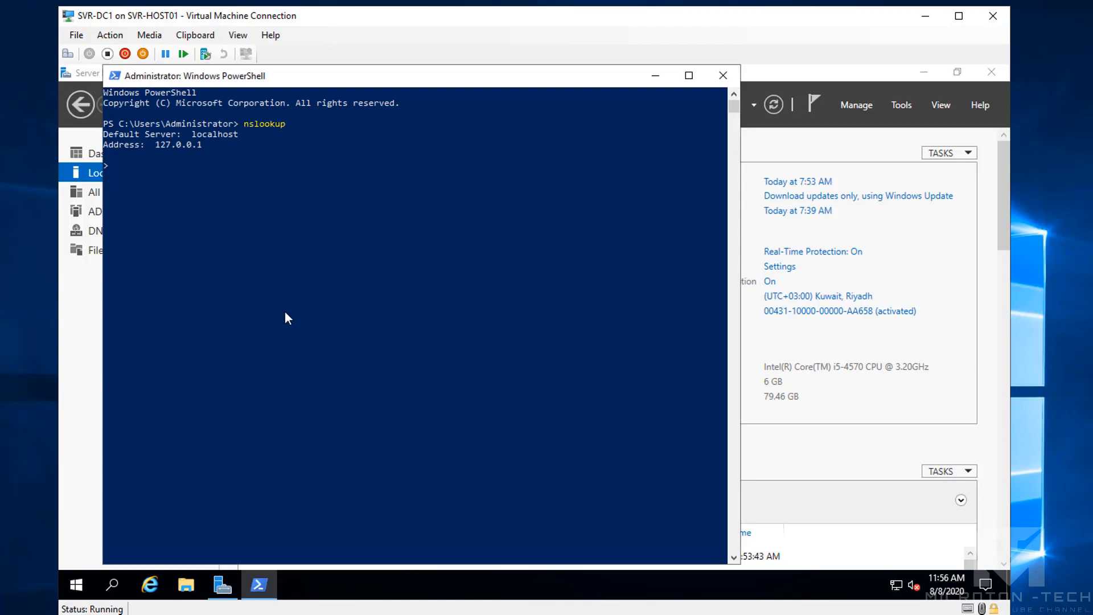
# Look up 192.168.10.251 in nslookup to confirm it resolves to svr-dc1.microtontech.loc
pyautogui.click(284, 312)
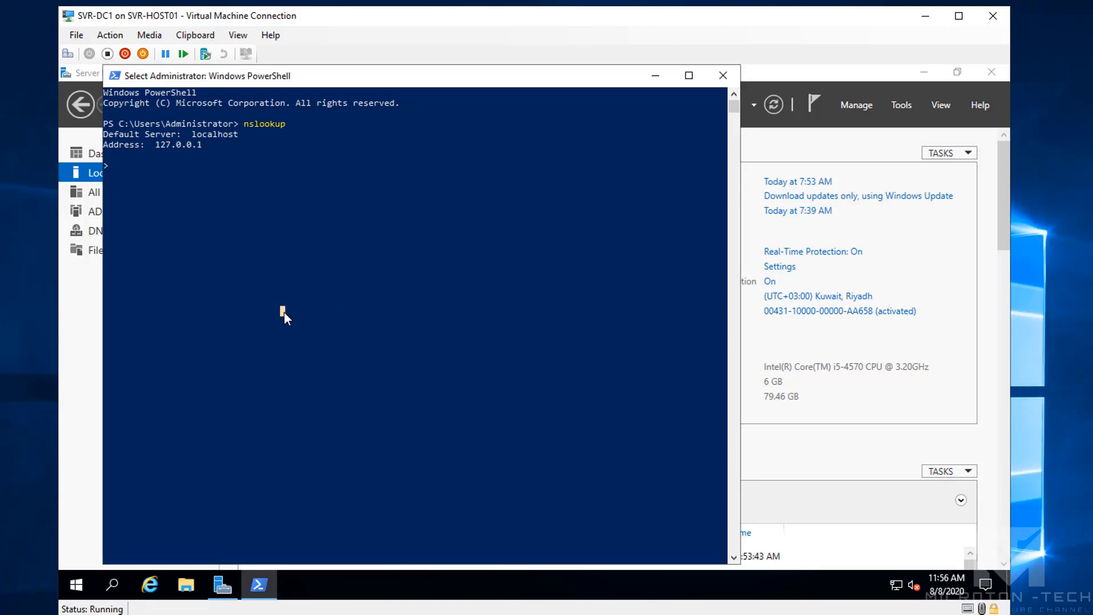
pyautogui.write('192.16810')
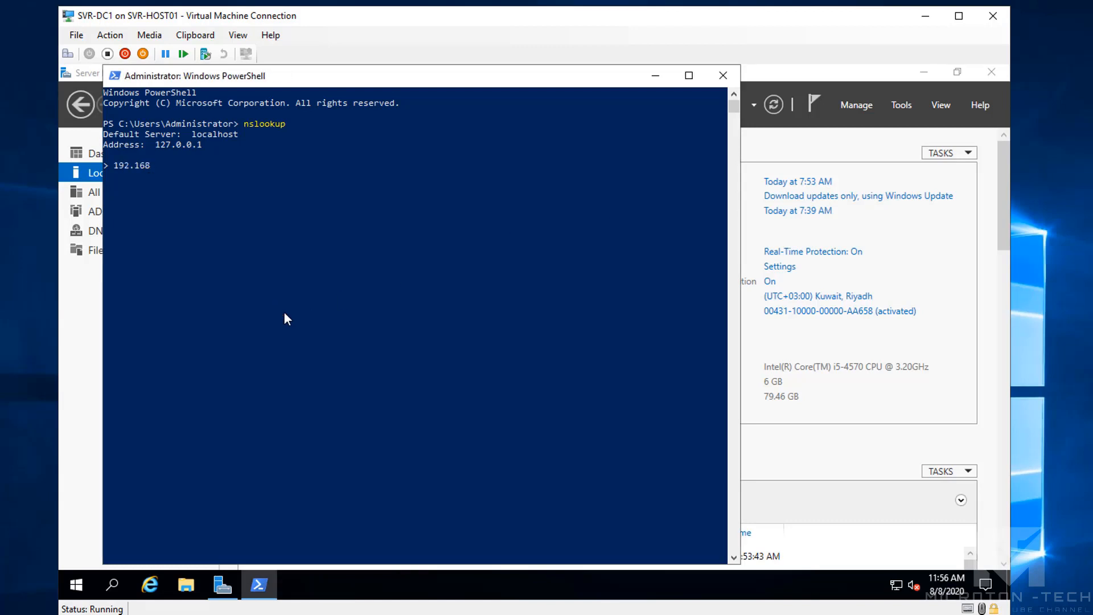
pyautogui.press('BackSpace')
pyautogui.press('BackSpace')
pyautogui.write('.10.251')
pyautogui.press('Return')
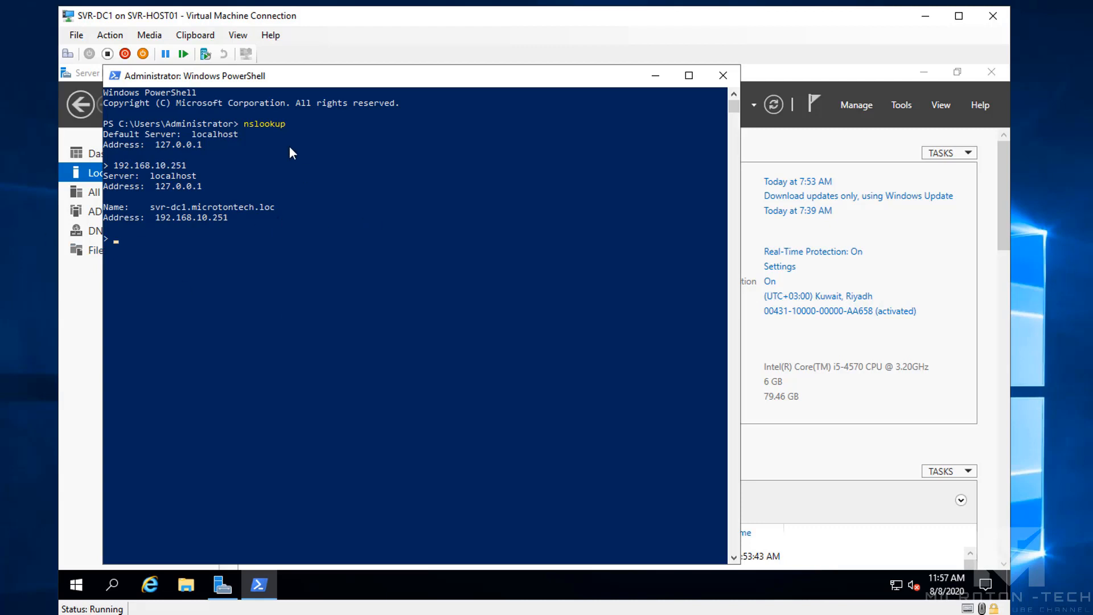
# Exit nslookup, close PowerShell, and minimise Server Manager to the desktop
pyautogui.moveTo(323, 79); pyautogui.dragTo(359, 84)
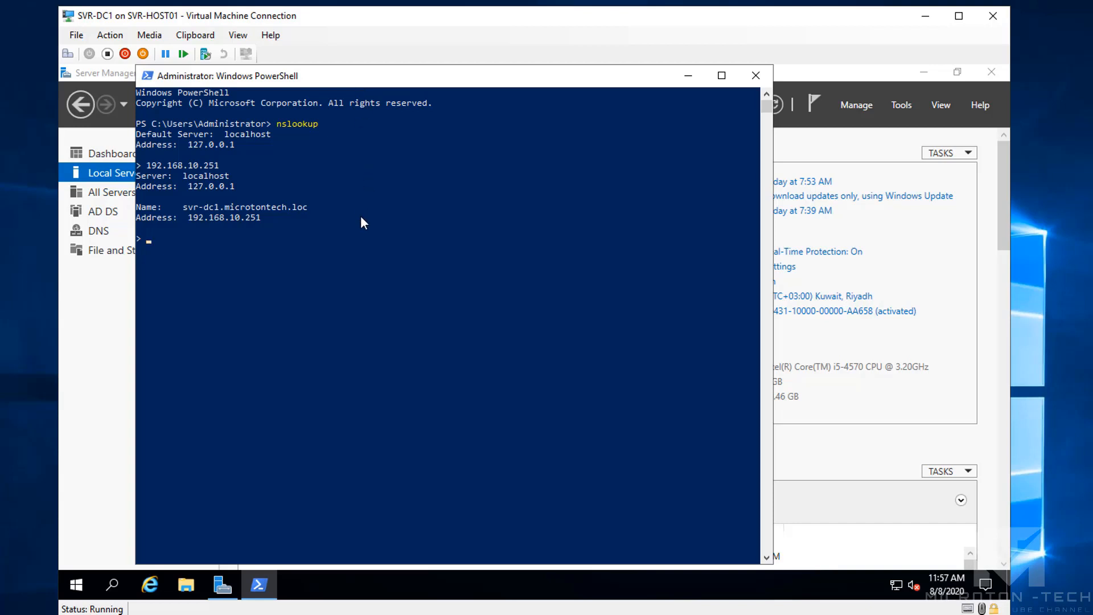
pyautogui.write('it')
pyautogui.press('Return')
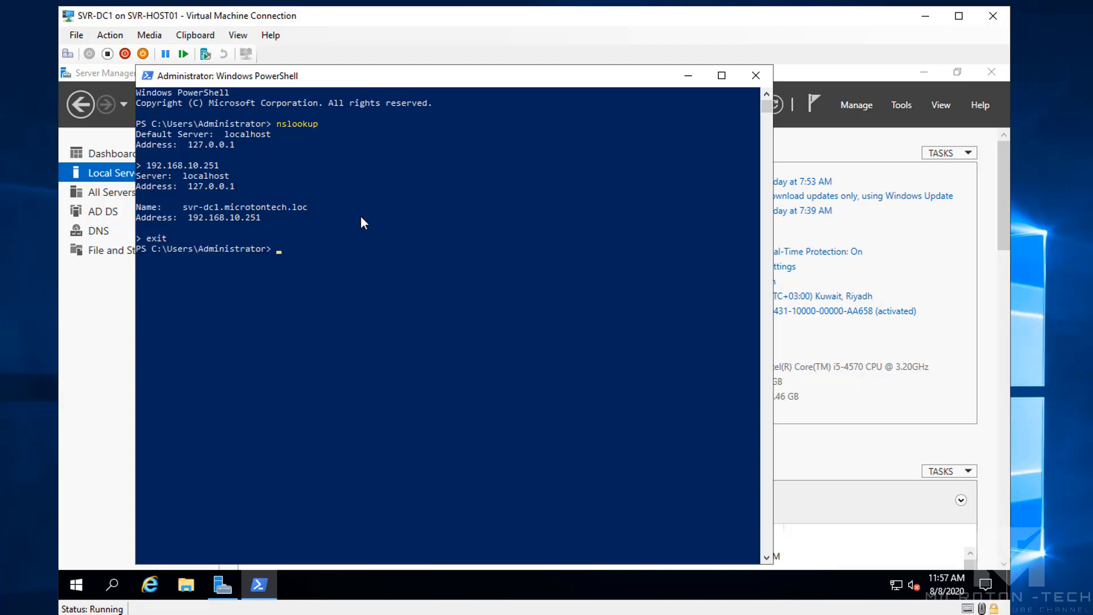
pyautogui.click(755, 75)
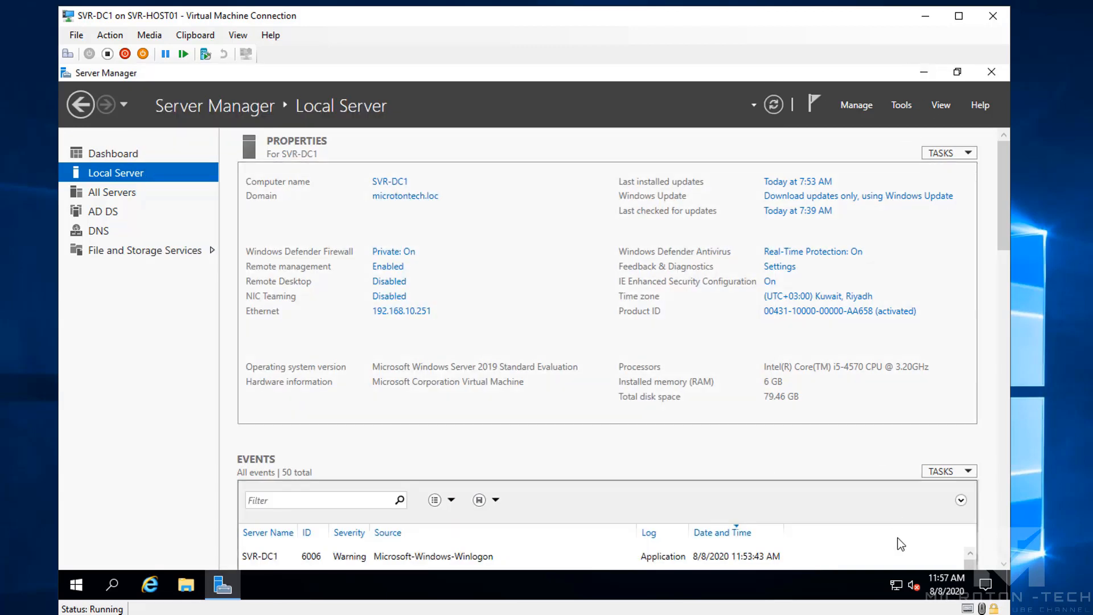
pyautogui.click(924, 74)
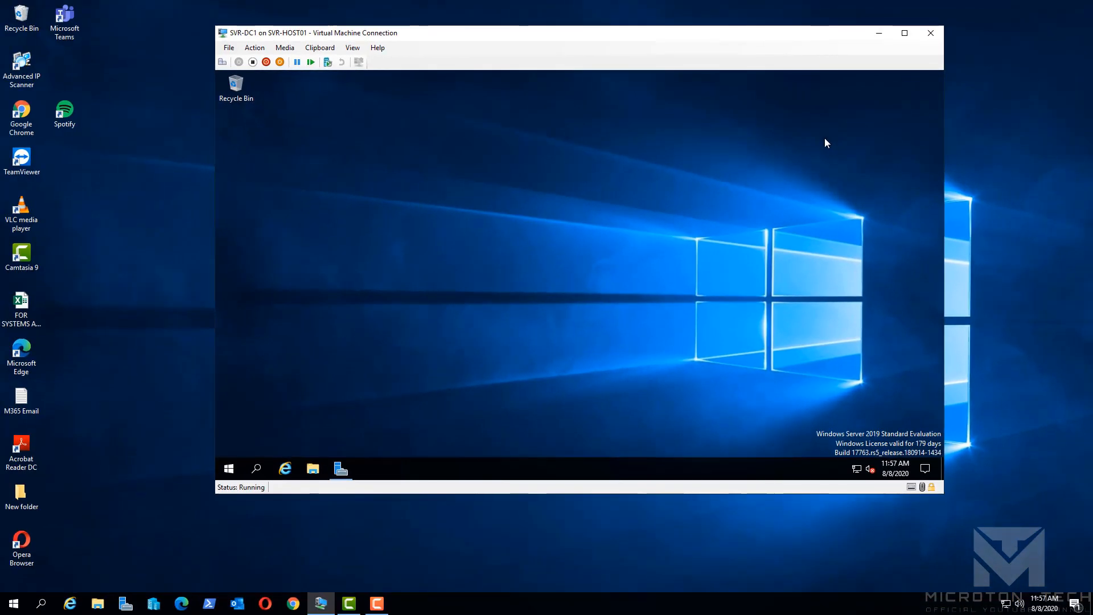
# Connect to the WIN10 virtual machine and arrange its window beside the DC1 window
pyautogui.click(157, 606)
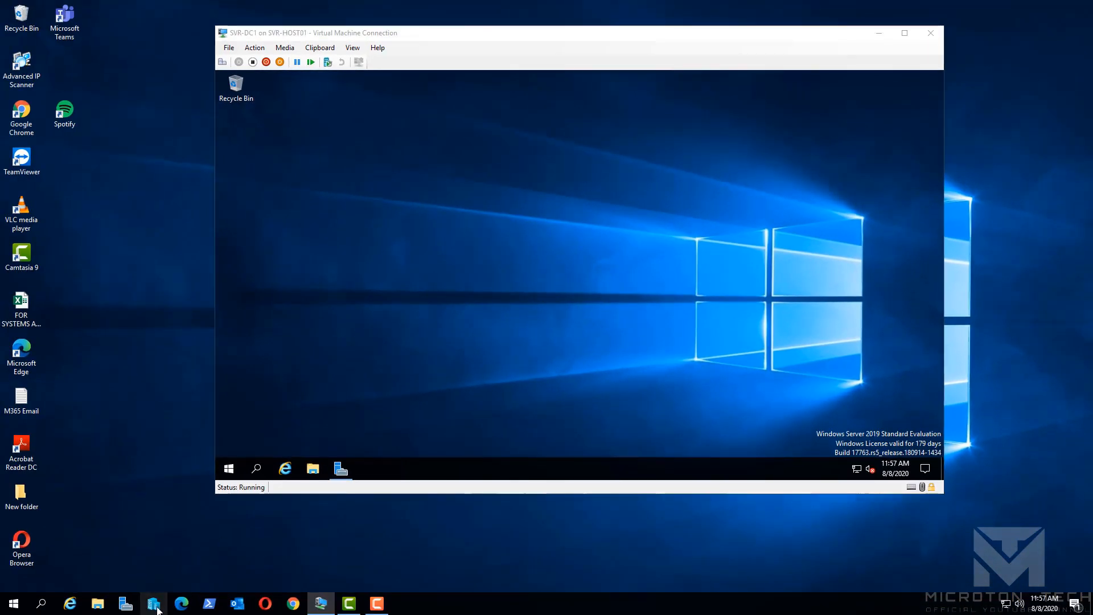
pyautogui.click(143, 115)
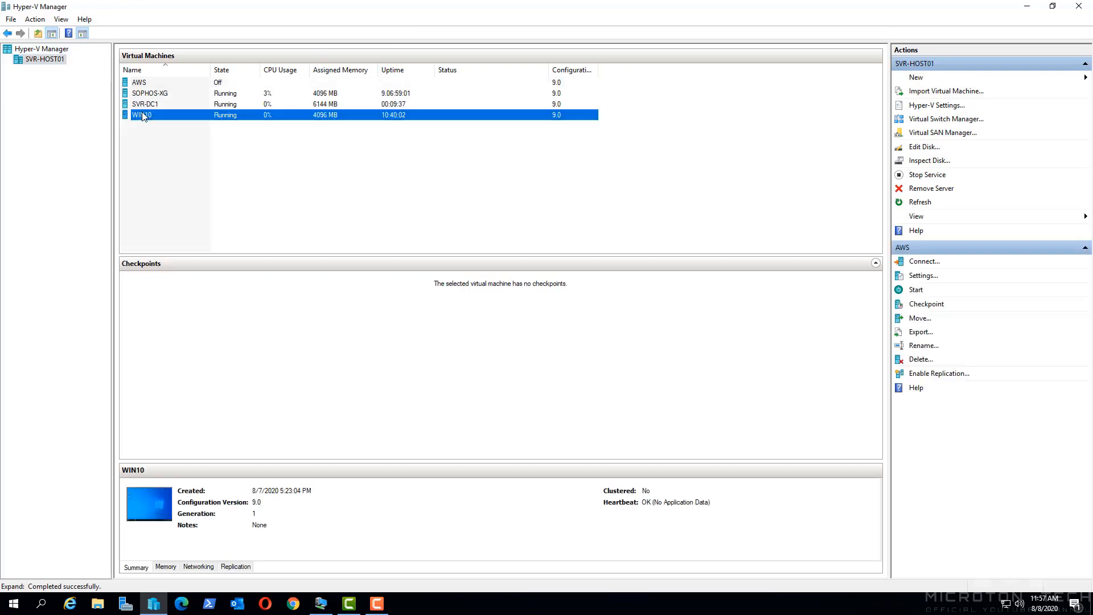
pyautogui.doubleClick(143, 116)
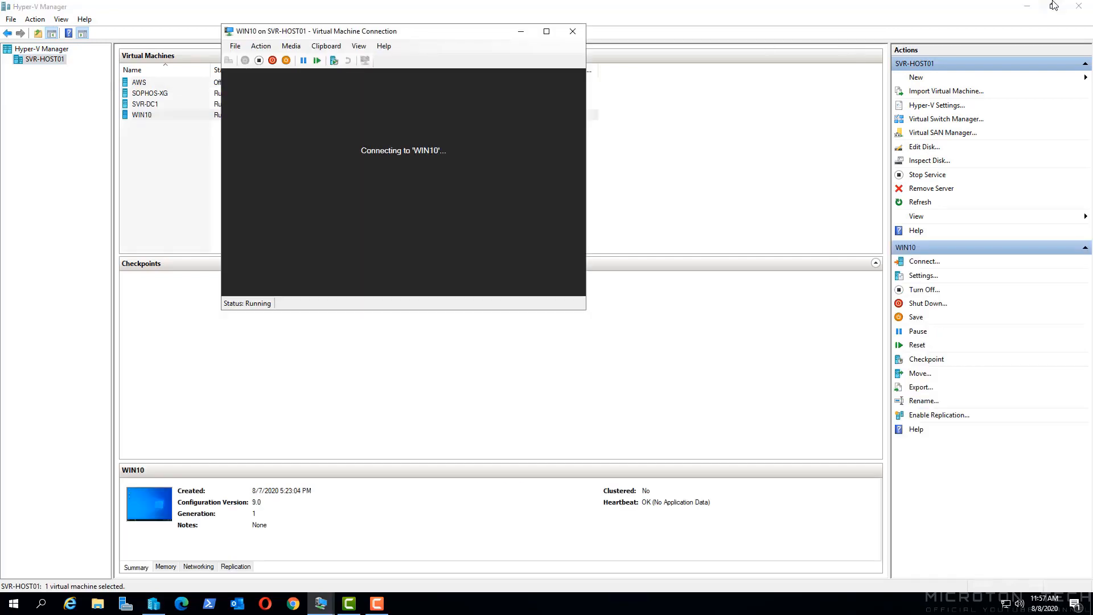
pyautogui.click(1053, 6)
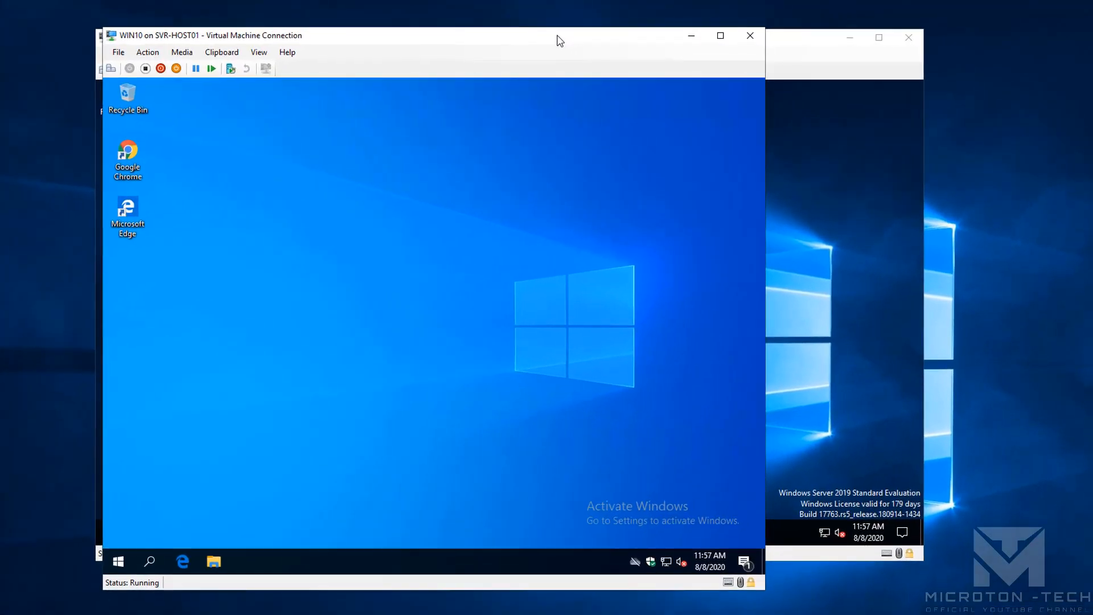
pyautogui.moveTo(560, 40); pyautogui.dragTo(738, 37)
pyautogui.moveTo(239, 37); pyautogui.dragTo(114, 35)
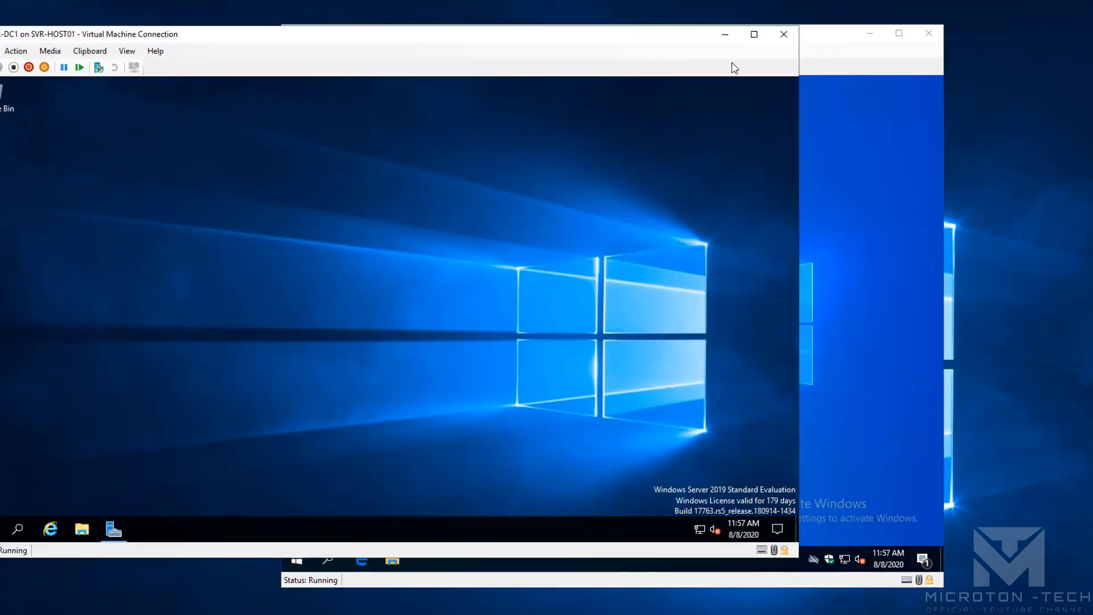
pyautogui.click(865, 61)
pyautogui.moveTo(641, 40); pyautogui.dragTo(600, 32)
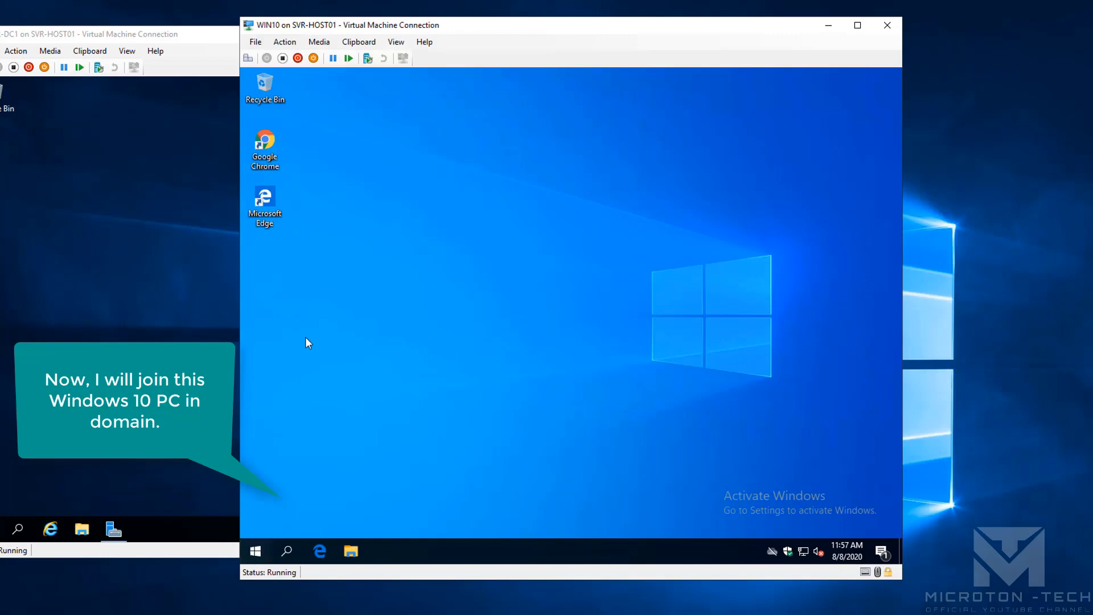
# Check on the About page that the device name is WIN10, then bring up the network tray options
pyautogui.press('super+x')
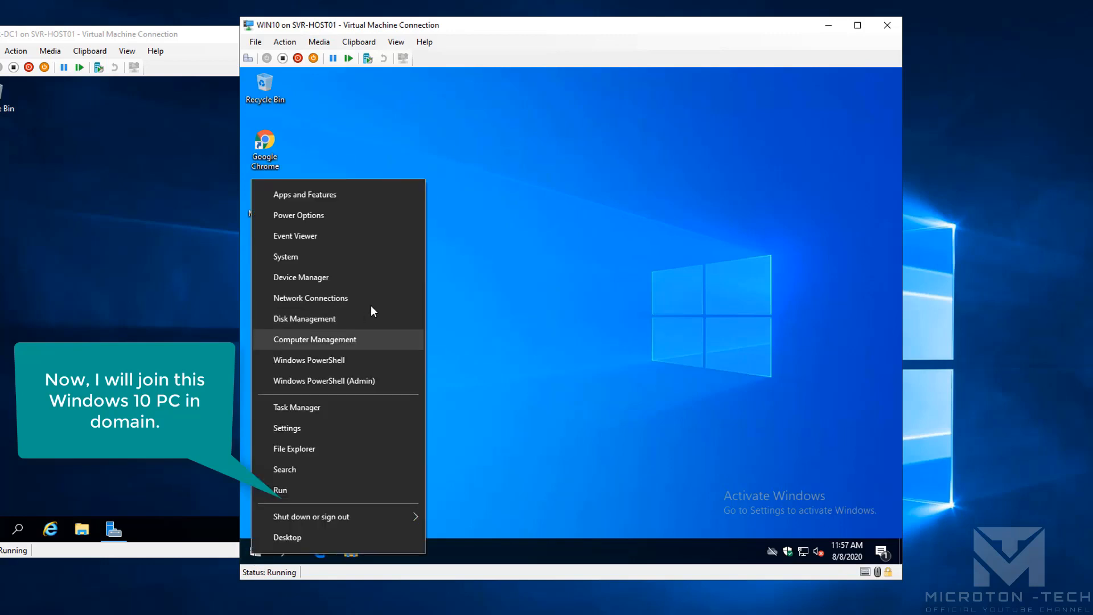
pyautogui.click(354, 257)
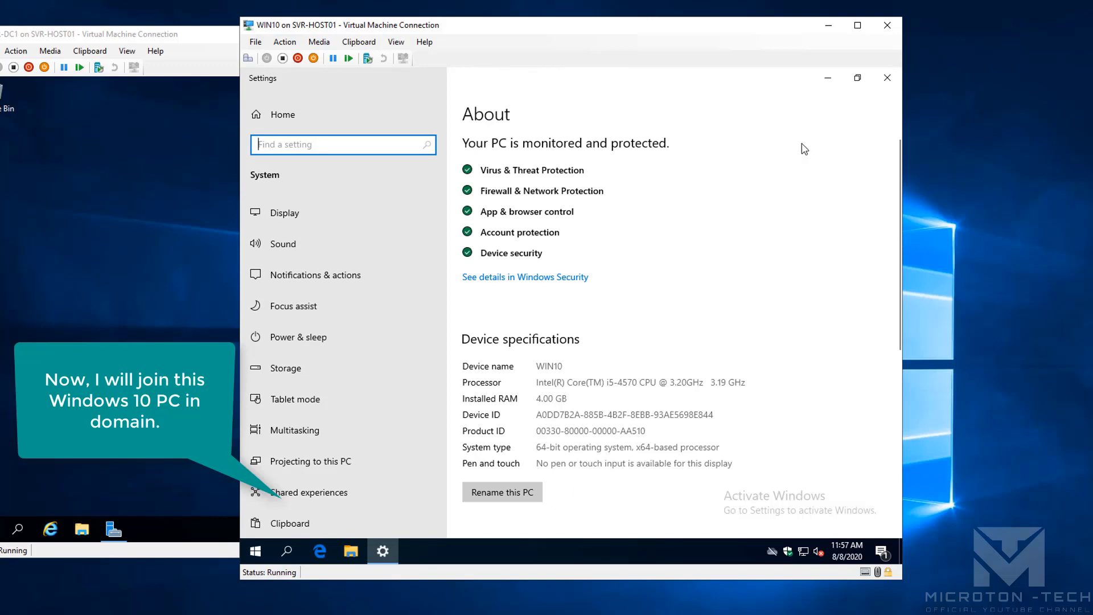
pyautogui.click(889, 84)
pyautogui.rightClick(803, 551)
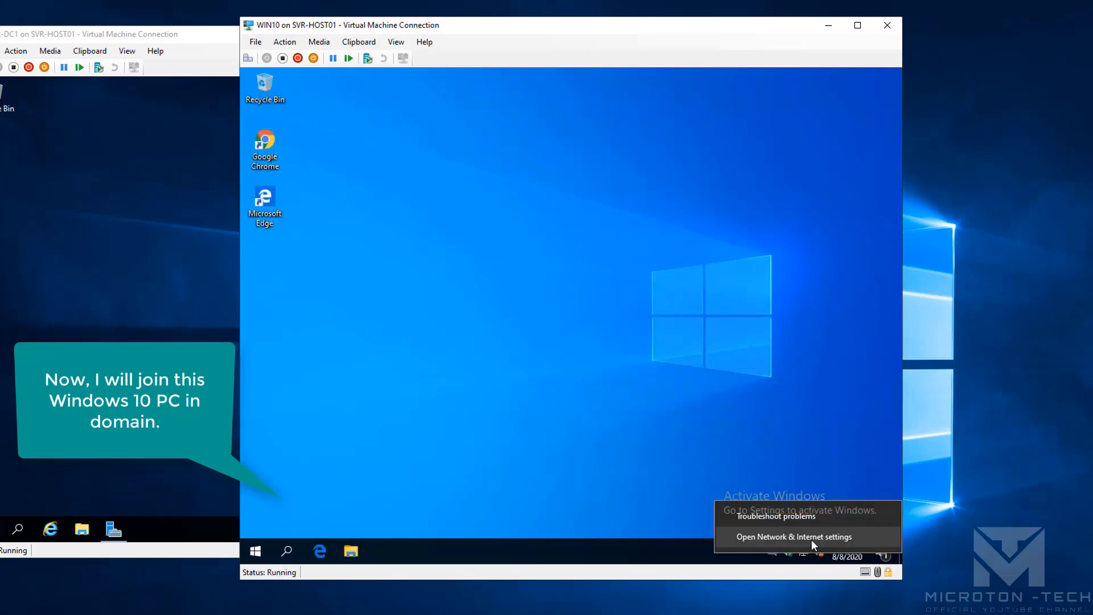
# Verify WIN10's Ethernet details show DNS server 192.168.10.251 and DHCP address 192.168.10.108, then close everything
pyautogui.click(525, 319)
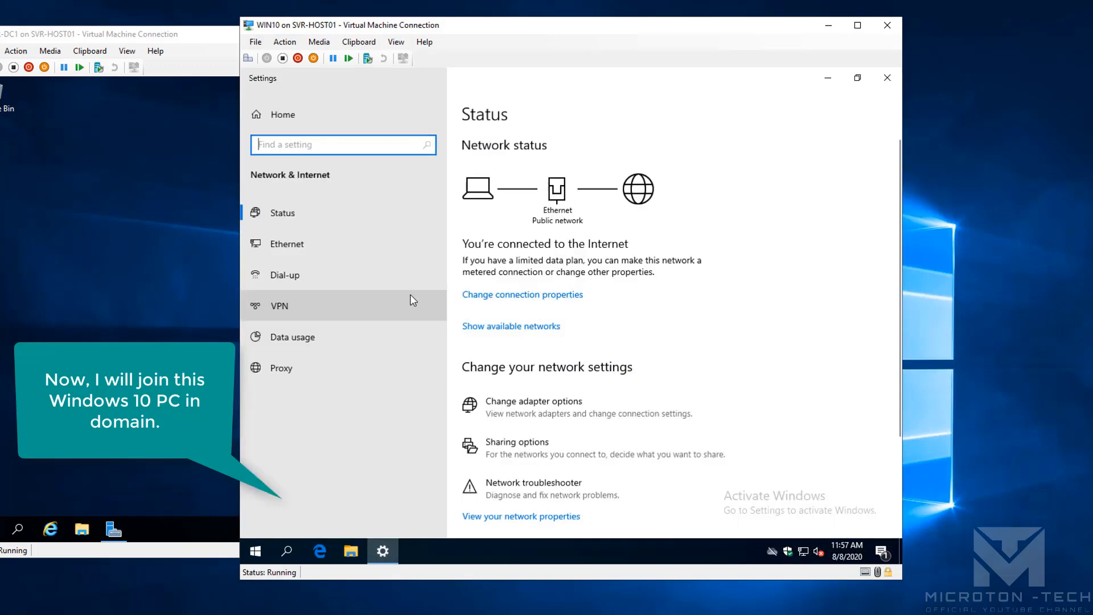
pyautogui.click(317, 244)
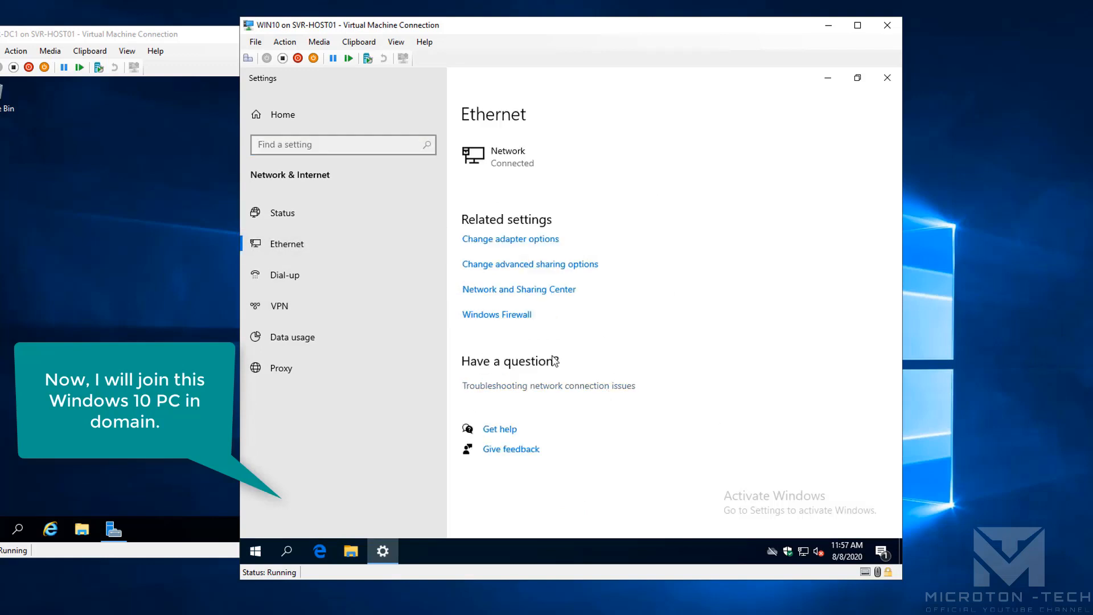
pyautogui.click(512, 290)
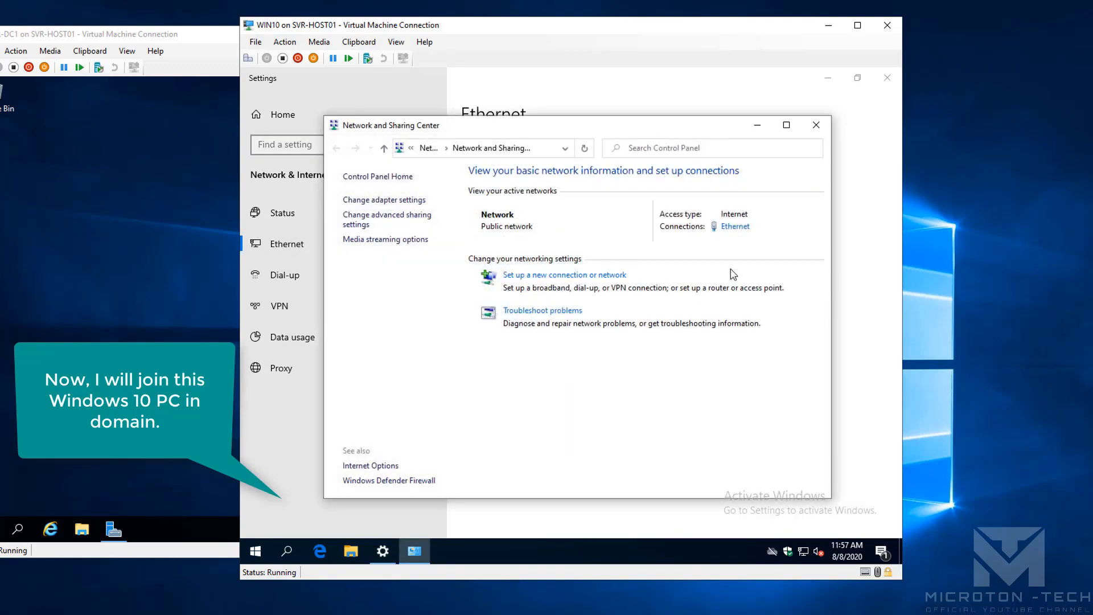
pyautogui.click(740, 226)
pyautogui.click(498, 303)
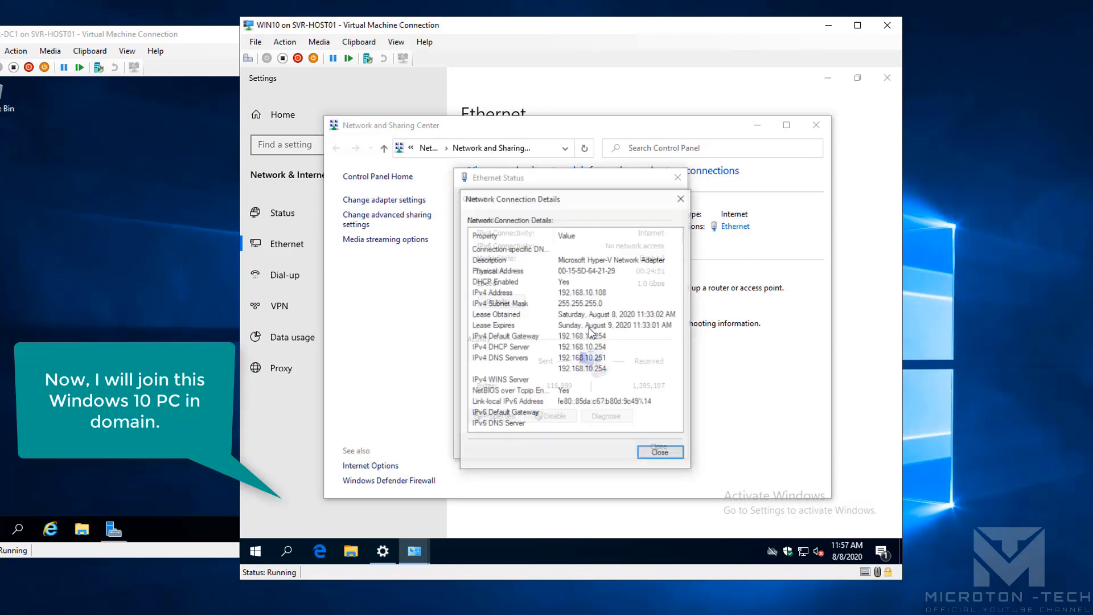
pyautogui.click(598, 358)
pyautogui.click(597, 346)
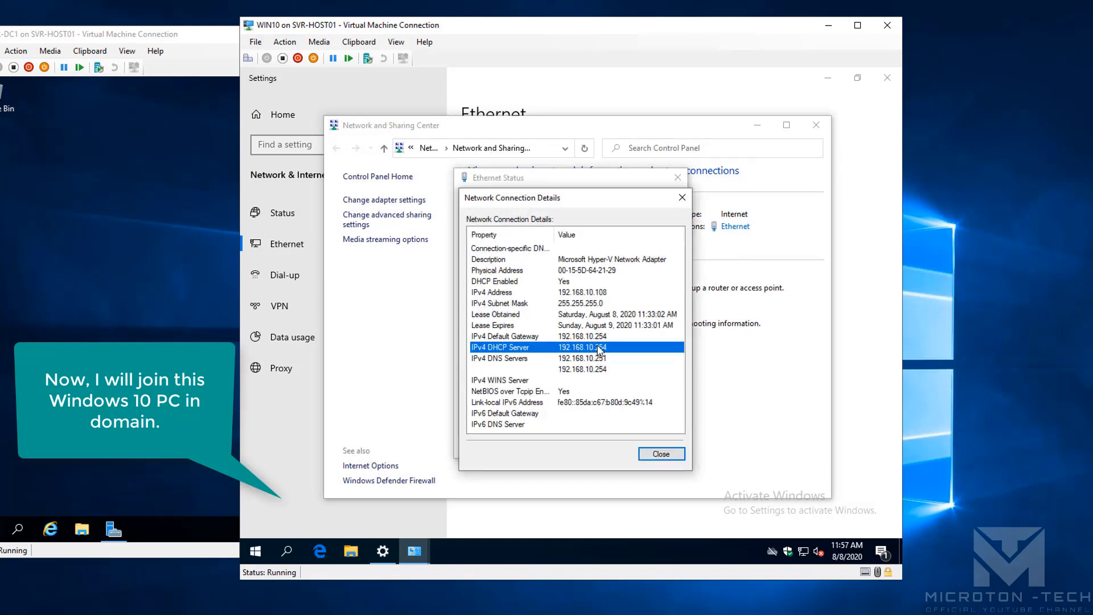
pyautogui.click(658, 453)
pyautogui.click(658, 446)
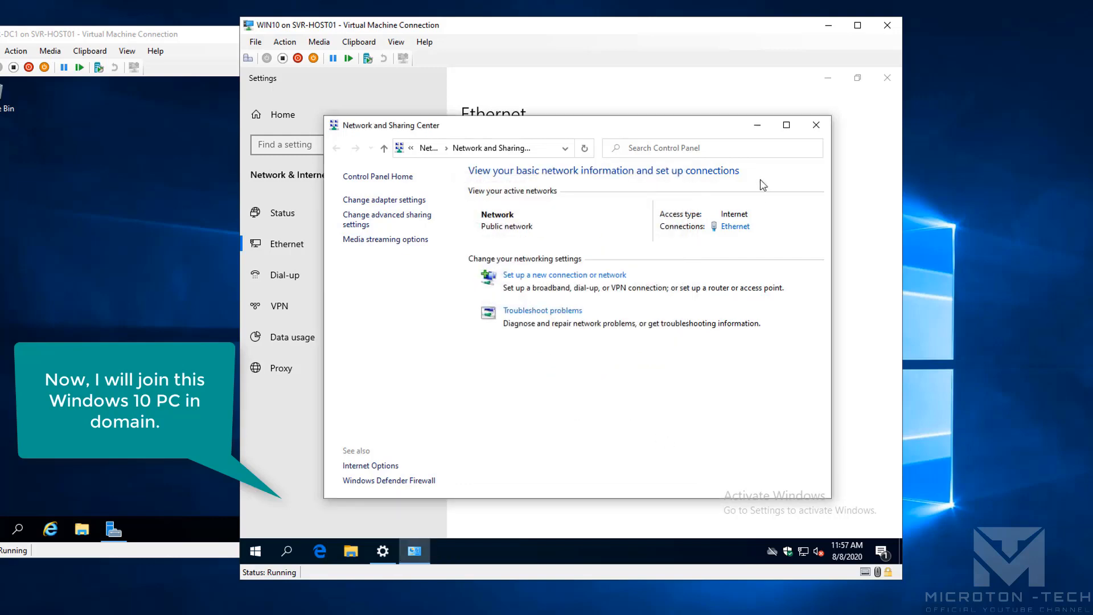
pyautogui.click(815, 125)
pyautogui.click(887, 78)
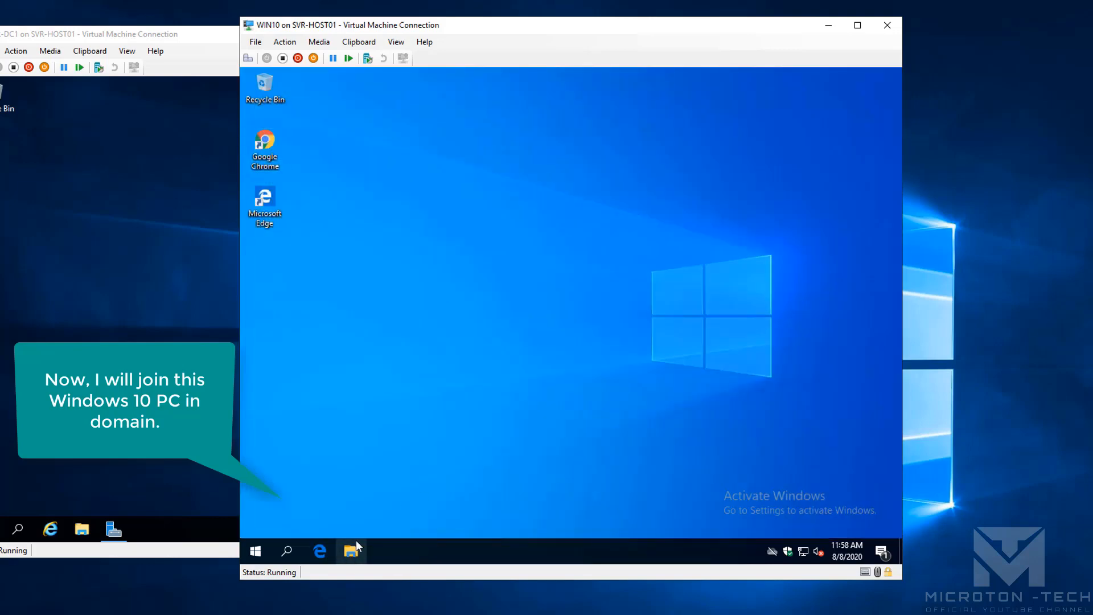
# From This PC's system properties, set WIN10 to join the domain microtontech.loc
pyautogui.click(357, 553)
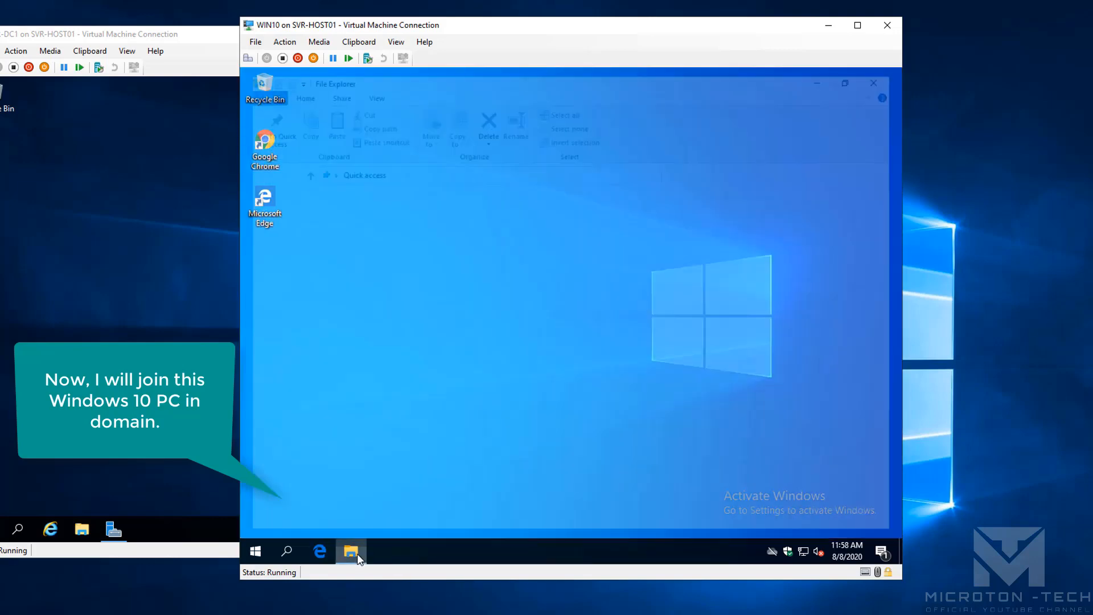
pyautogui.rightClick(300, 309)
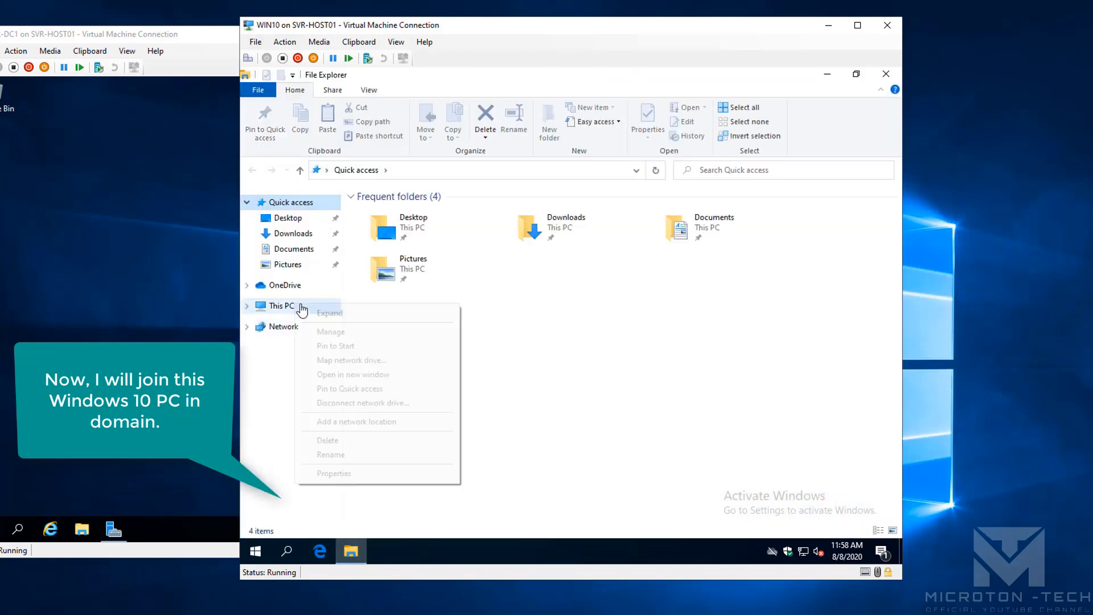
pyautogui.click(353, 473)
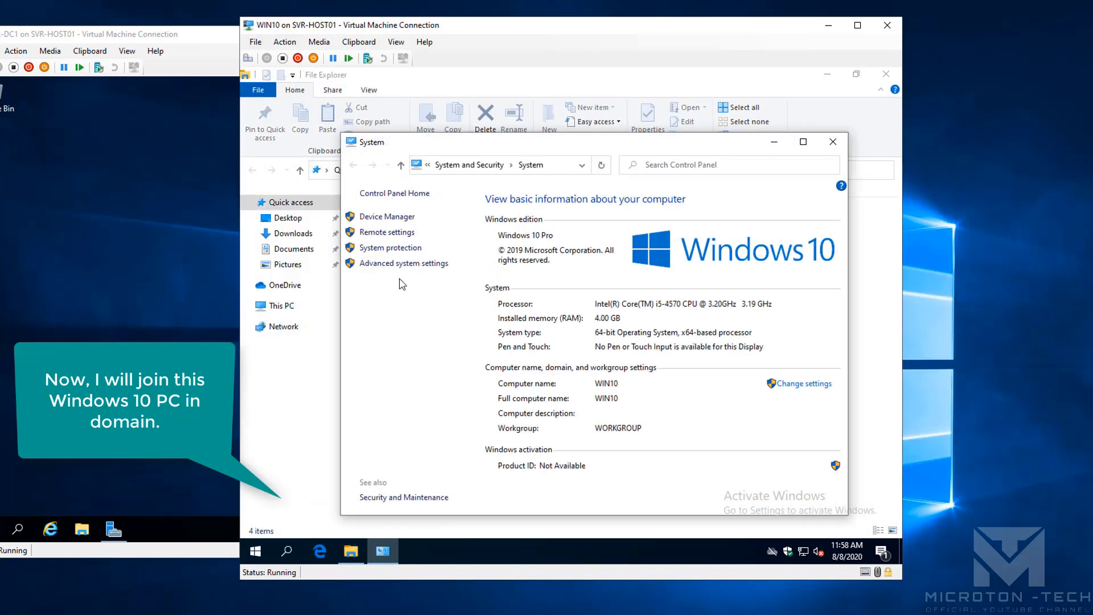
pyautogui.click(793, 385)
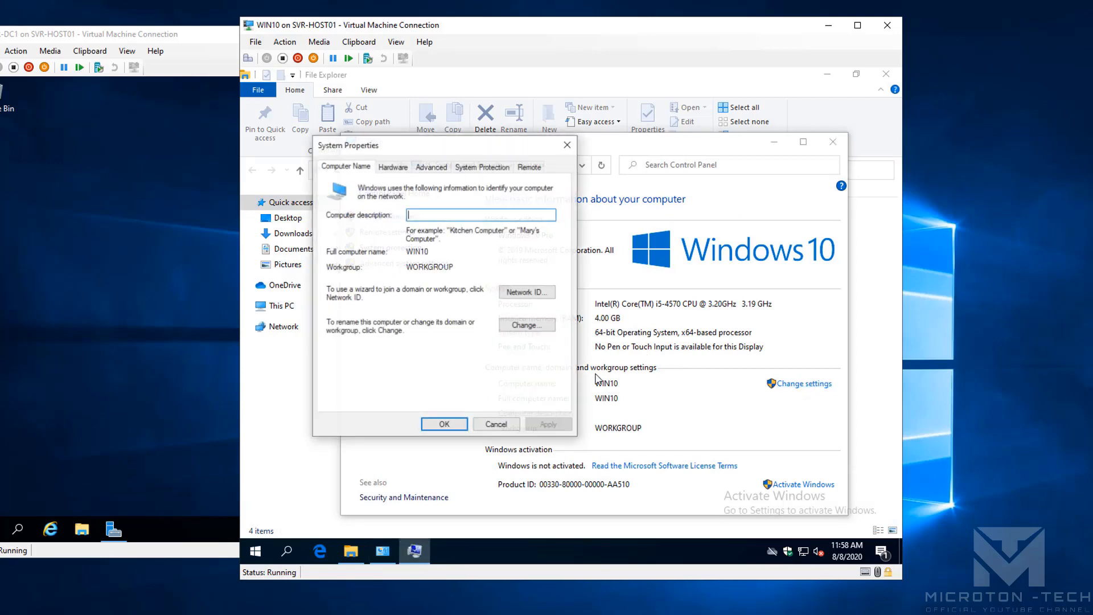
pyautogui.click(525, 325)
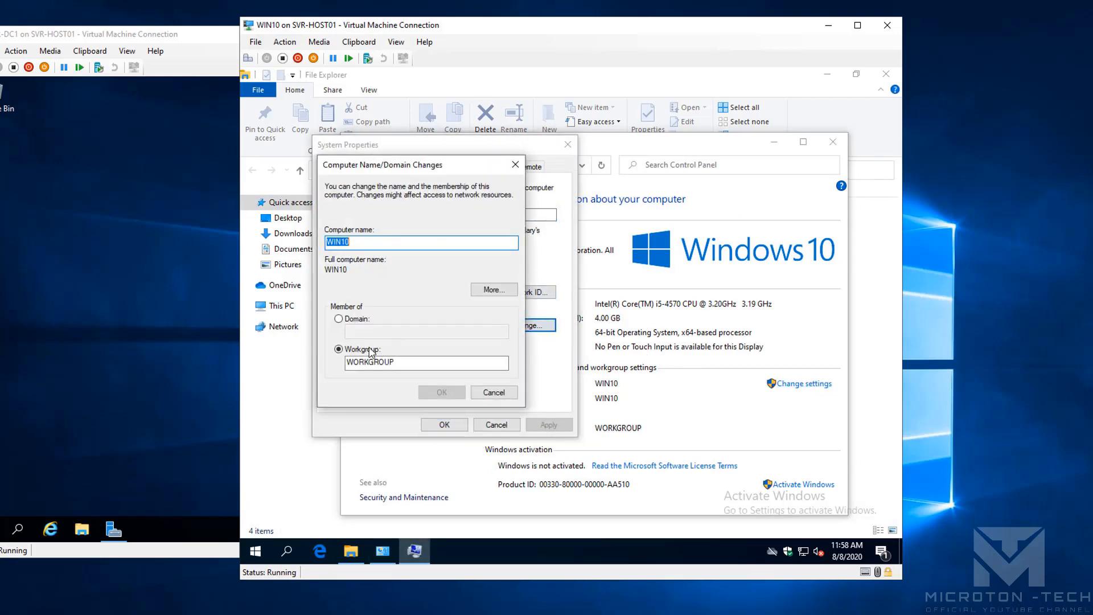
pyautogui.click(356, 319)
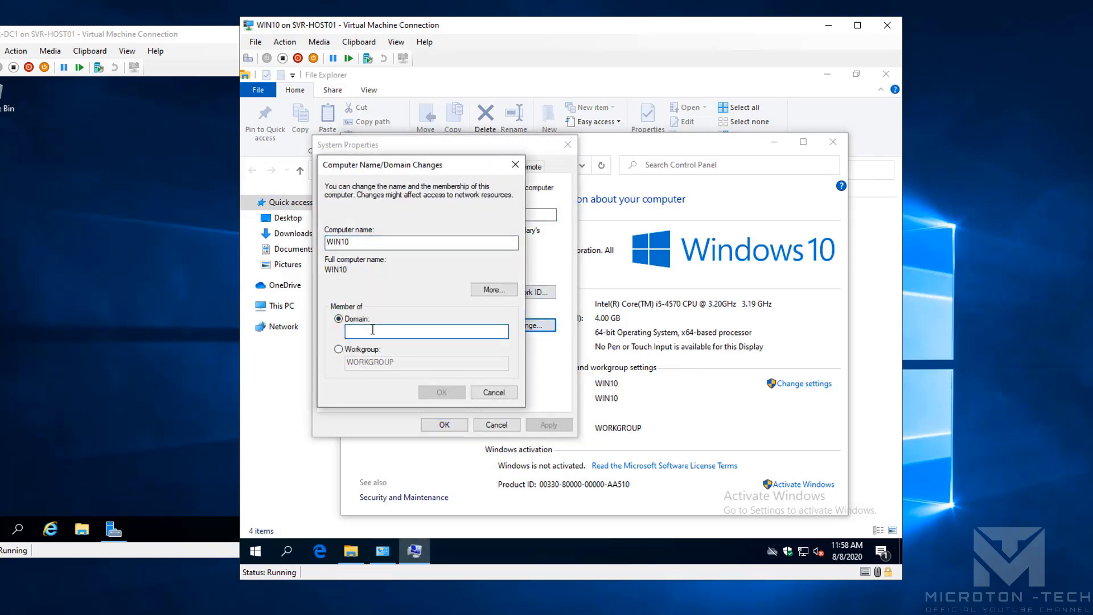
pyautogui.write('microtontech.loc')
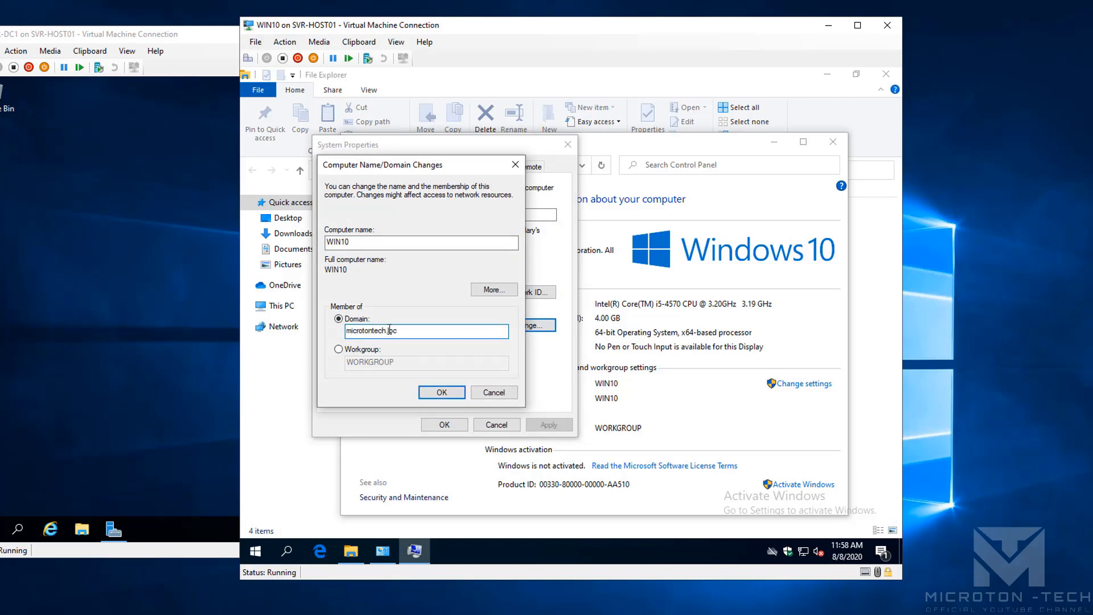
pyautogui.click(453, 393)
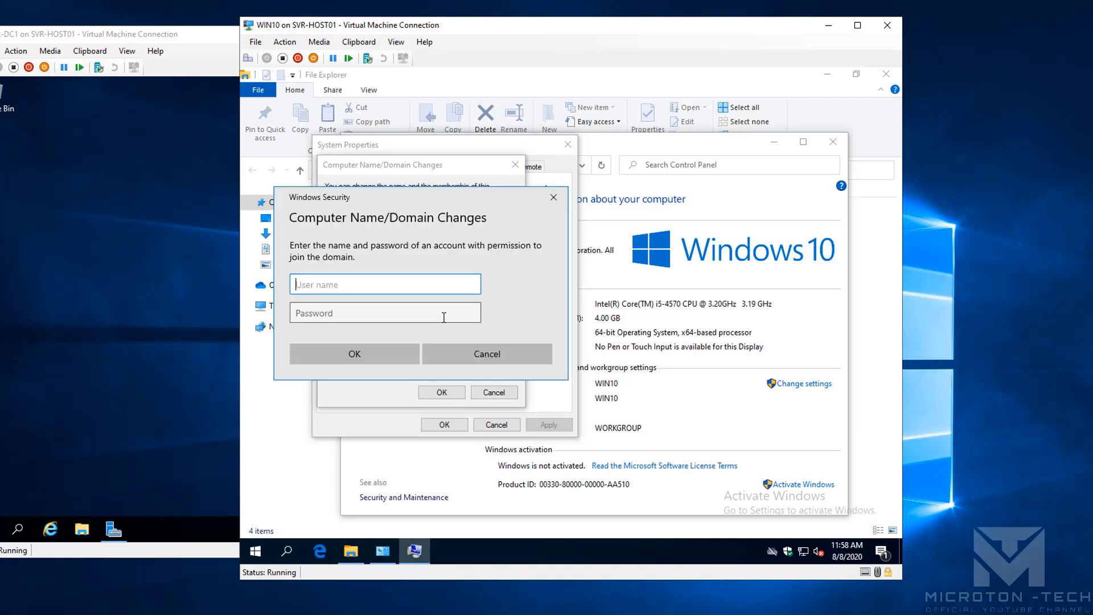
# Authenticate as the domain Administrator, accept the welcome and restart prompts, and restart WIN10
pyautogui.write('Administrator')
pyautogui.click(444, 317)
pyautogui.write('P@s')
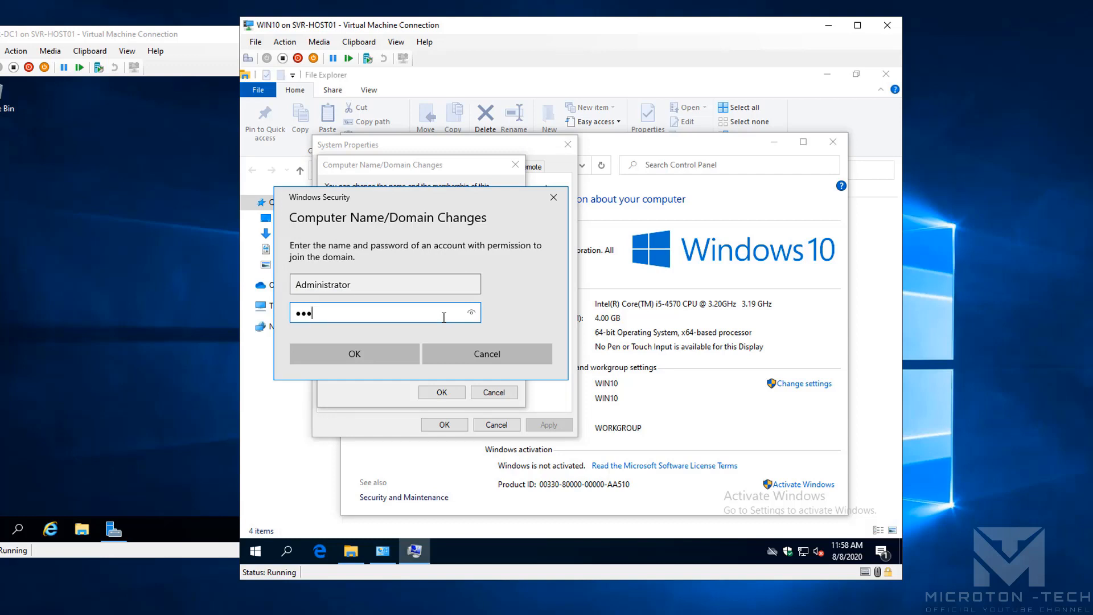
pyautogui.write('sw0')
pyautogui.click(384, 358)
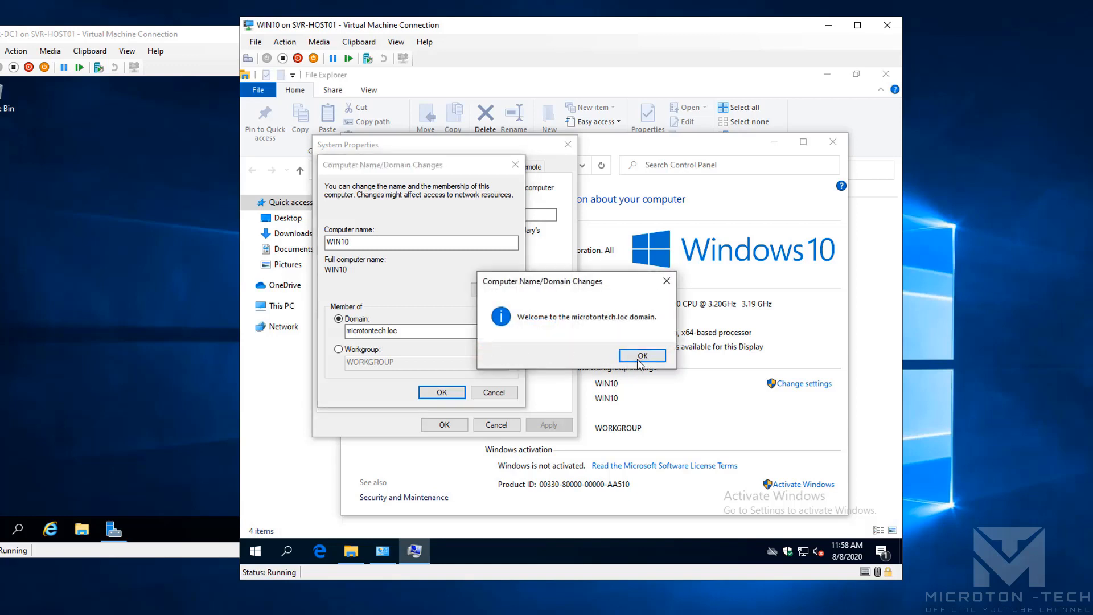
pyautogui.click(639, 355)
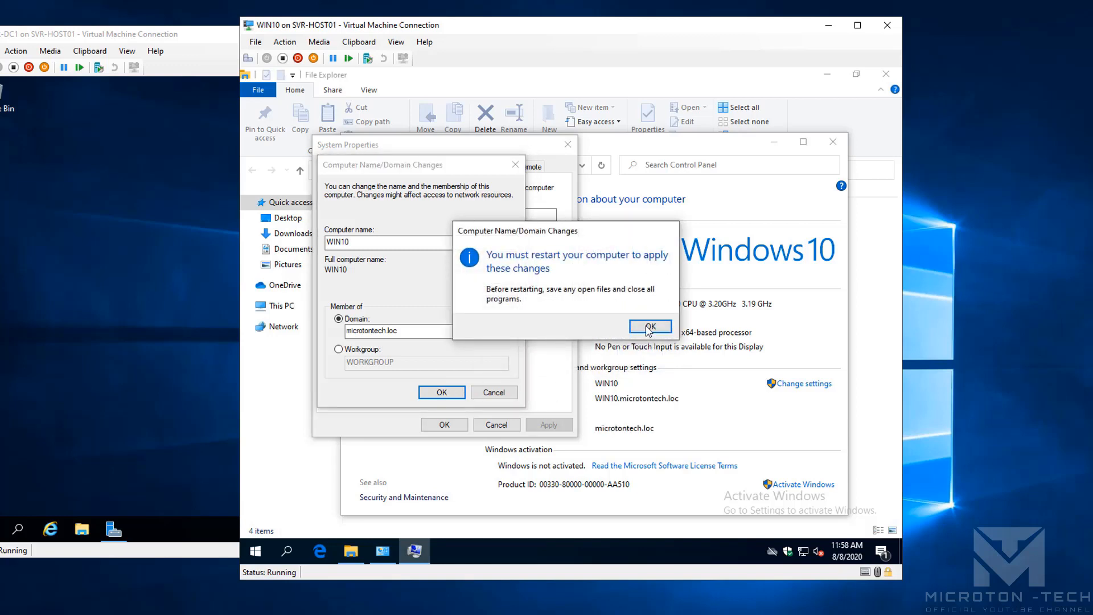
pyautogui.click(647, 330)
pyautogui.click(444, 424)
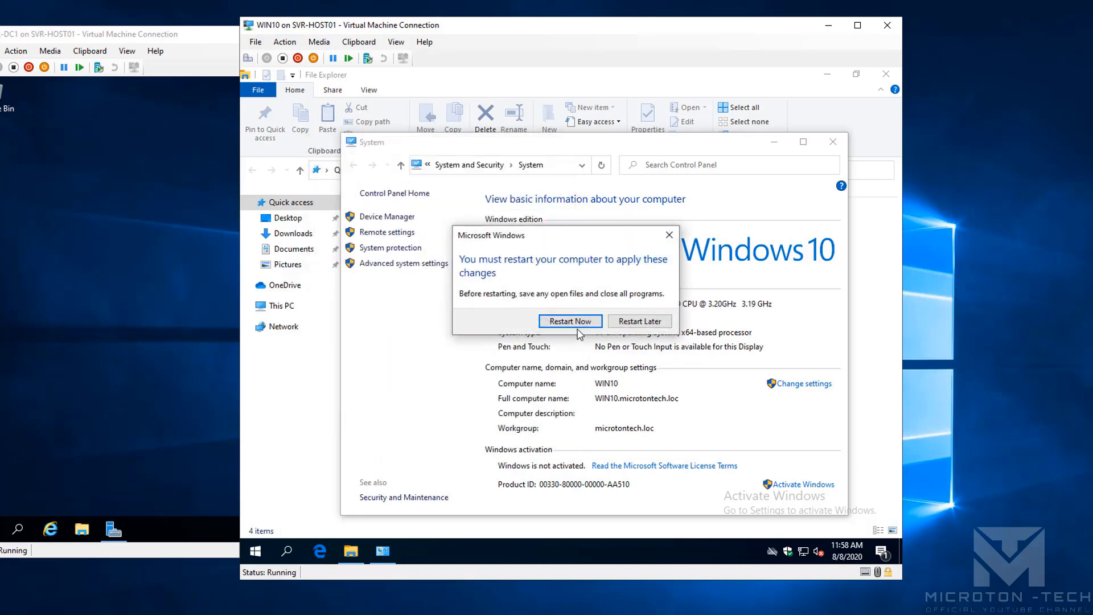
pyautogui.click(570, 321)
pyautogui.click(104, 272)
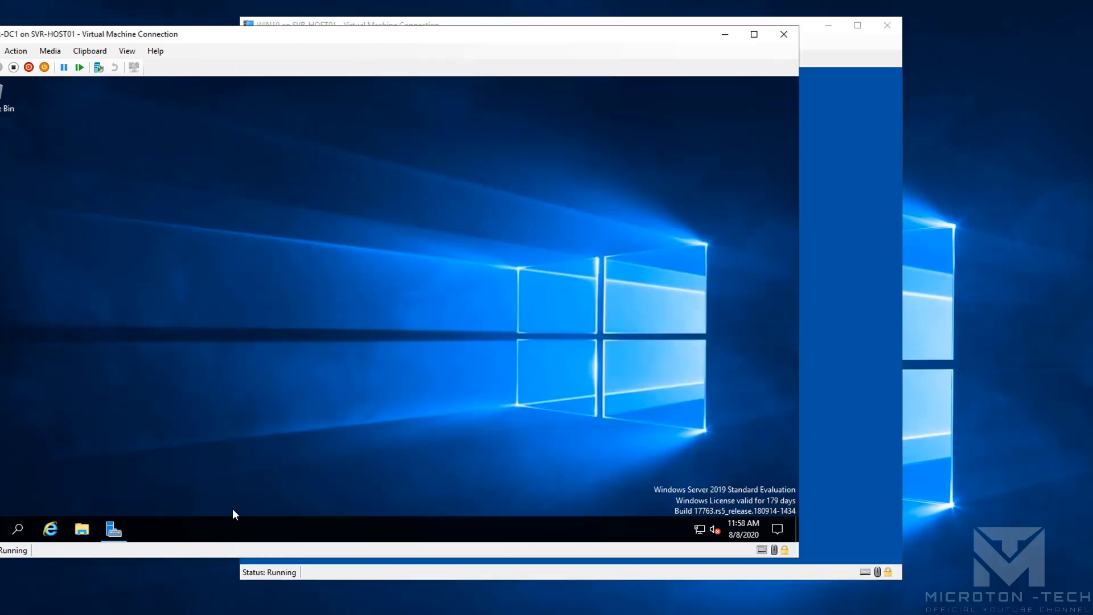
# Launch Active Directory Users and Computers and add an organizational unit named Support under microtontech.loc
pyautogui.click(114, 529)
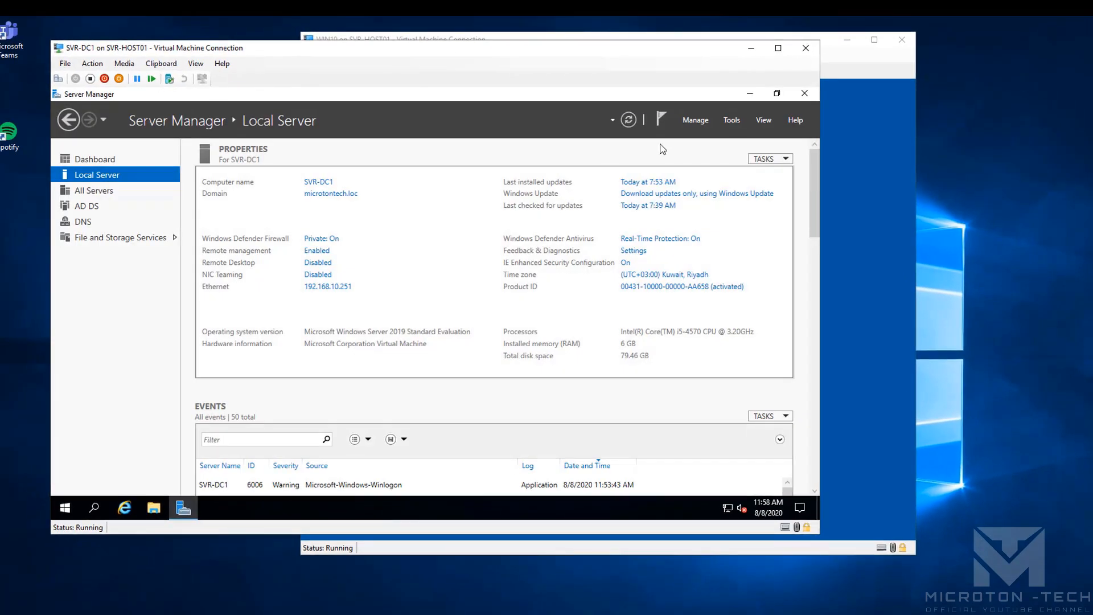
pyautogui.click(731, 119)
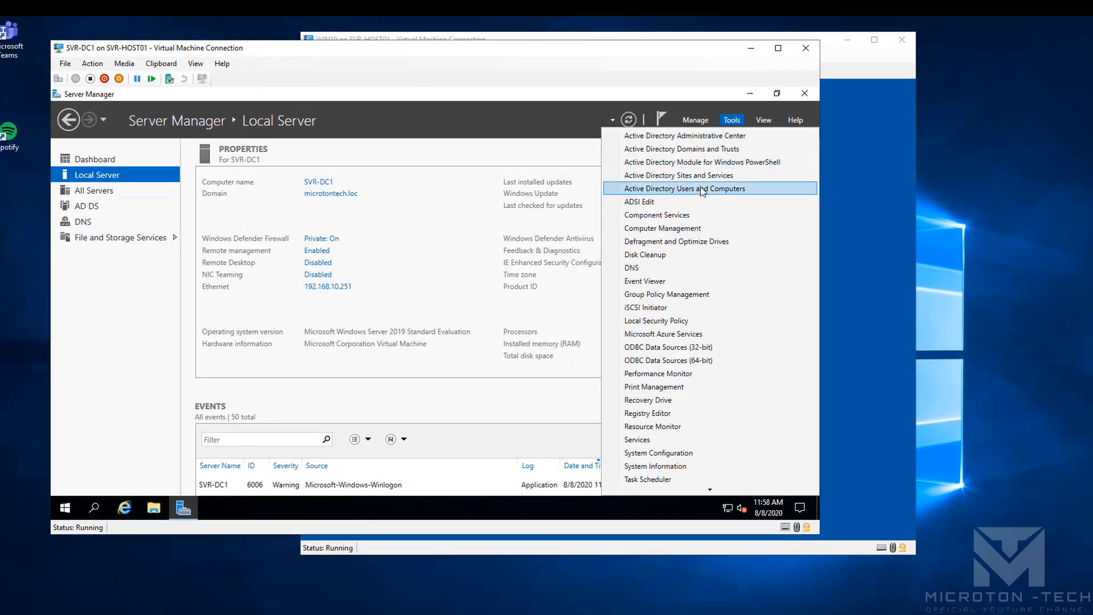
pyautogui.click(721, 189)
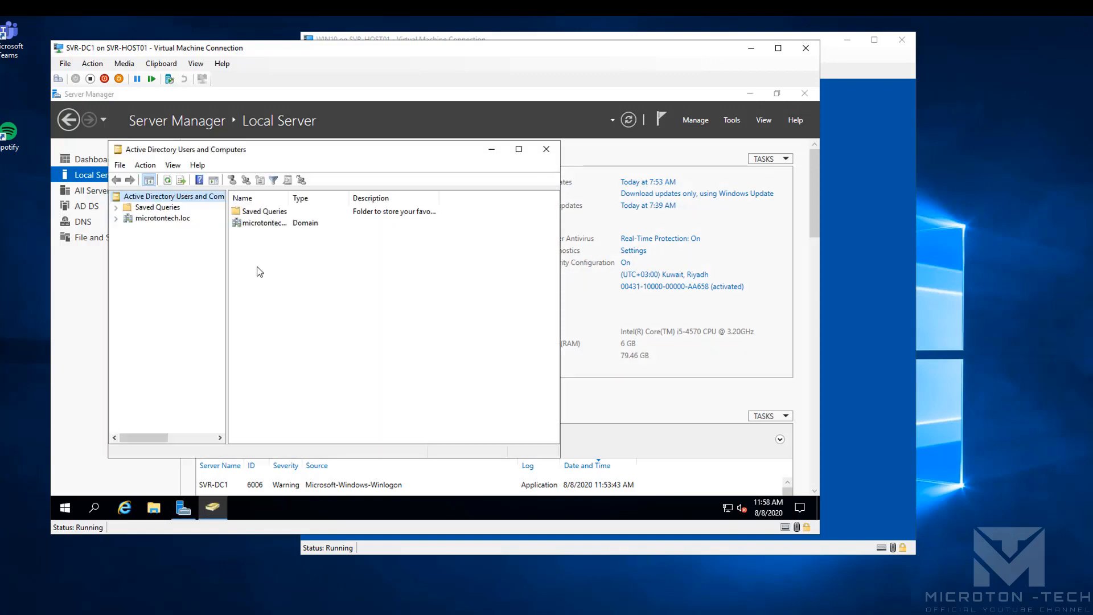
pyautogui.click(161, 220)
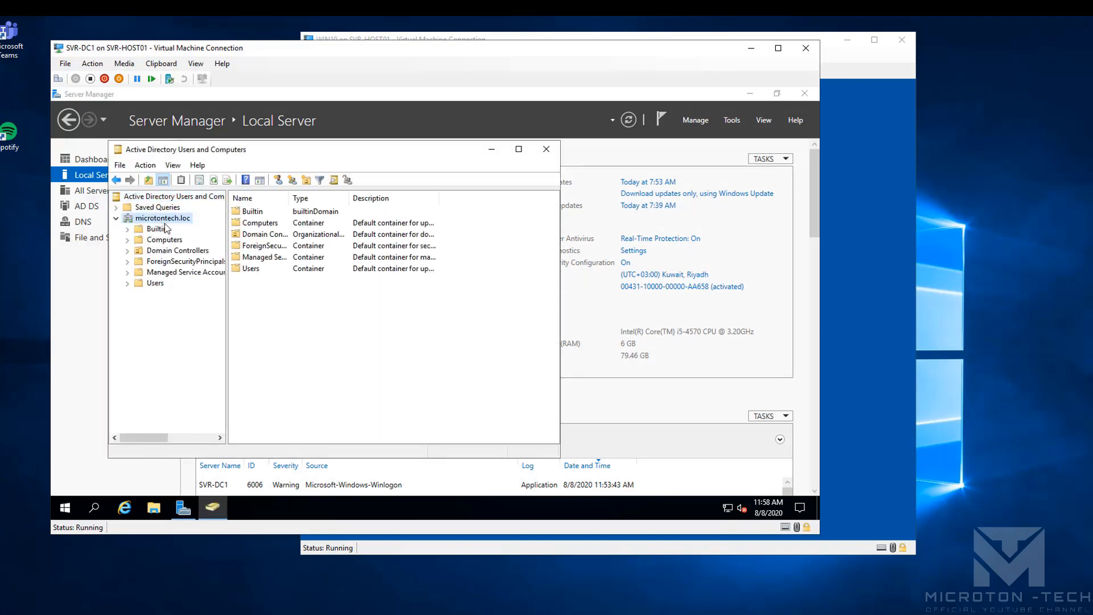
pyautogui.rightClick(166, 220)
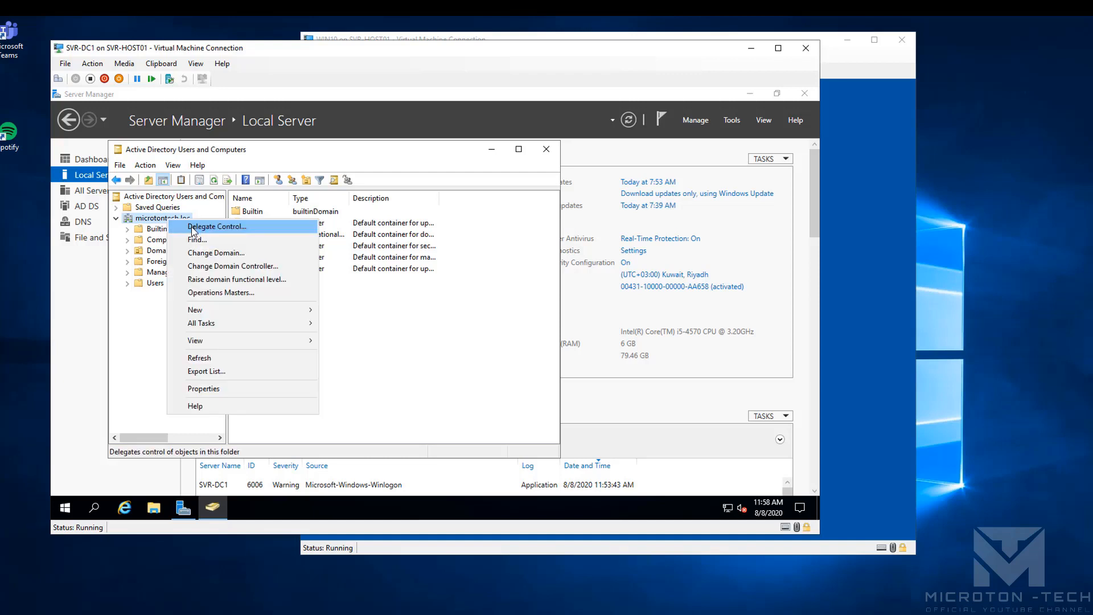
pyautogui.moveTo(288, 309)
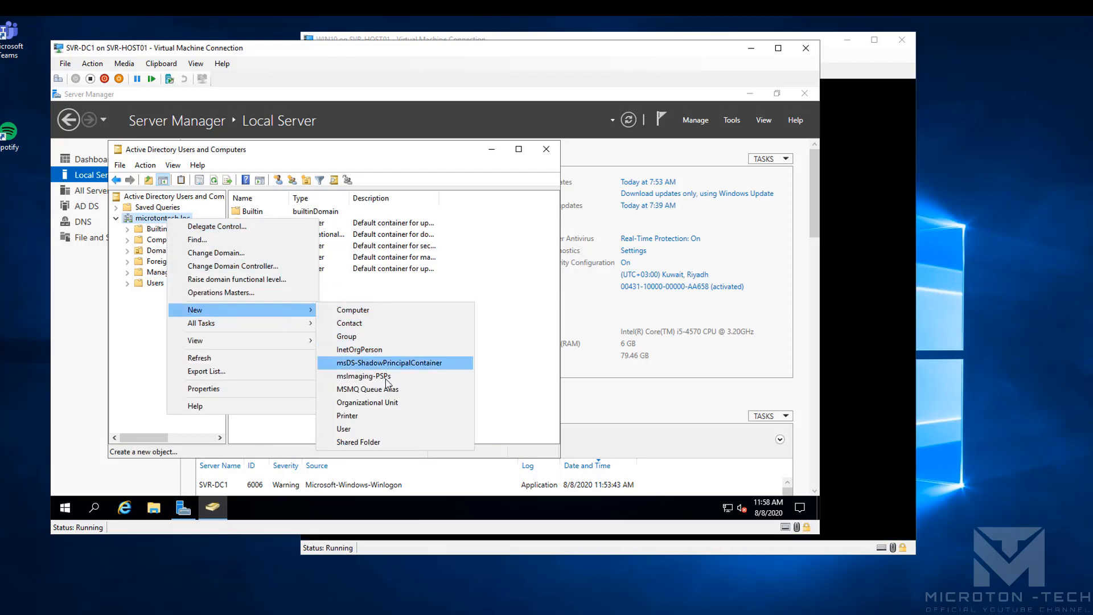
pyautogui.click(376, 402)
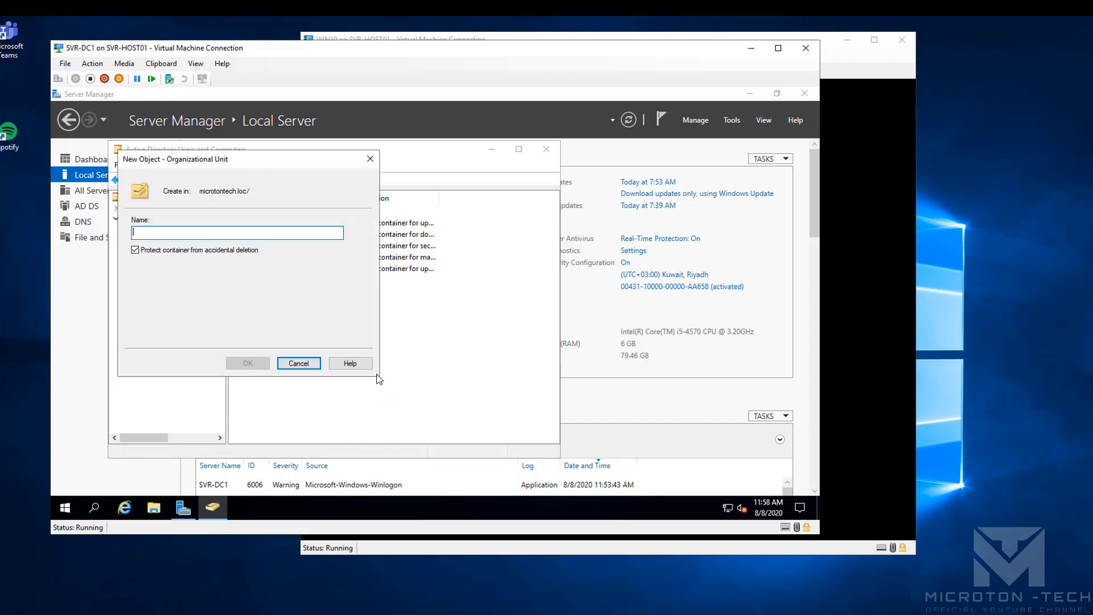
pyautogui.write('Support')
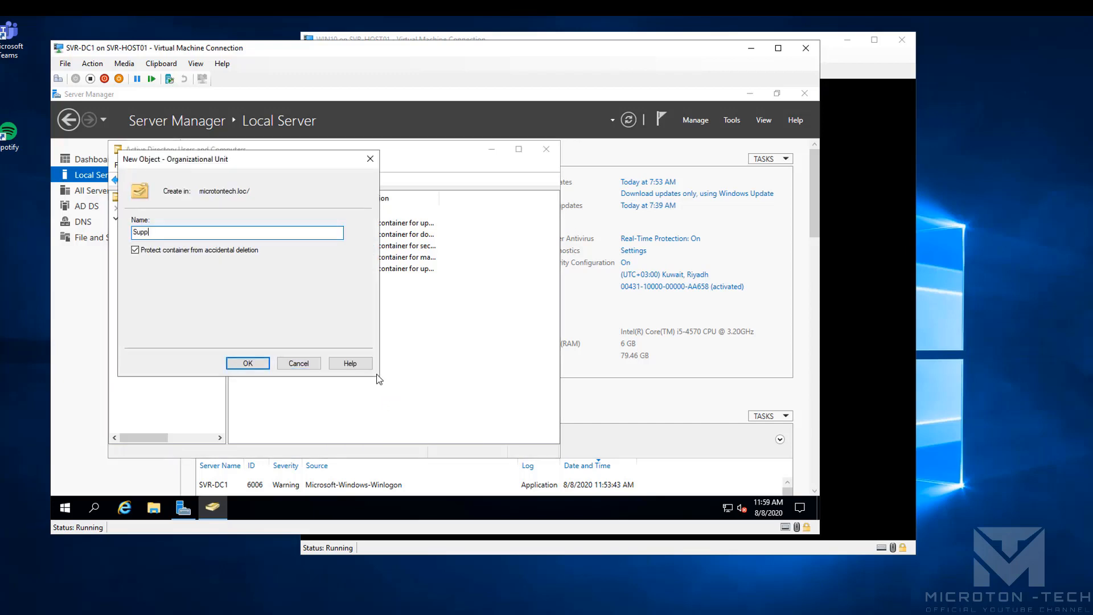
pyautogui.click(248, 363)
# Start a new user in the Support OU, entering the user's first name, last name and logon name
pyautogui.rightClick(166, 300)
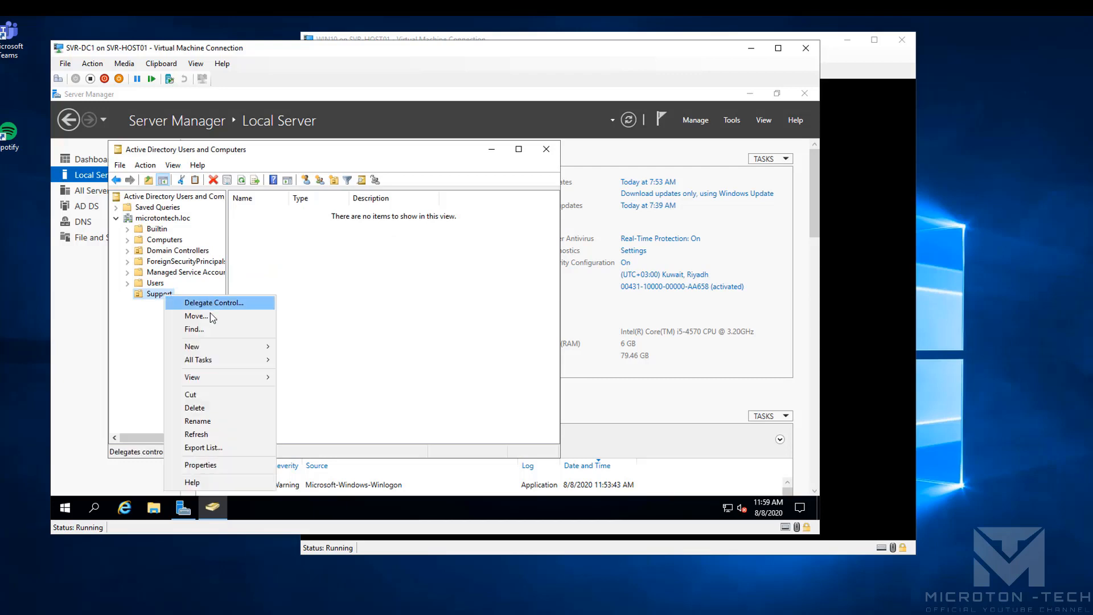
pyautogui.moveTo(255, 356)
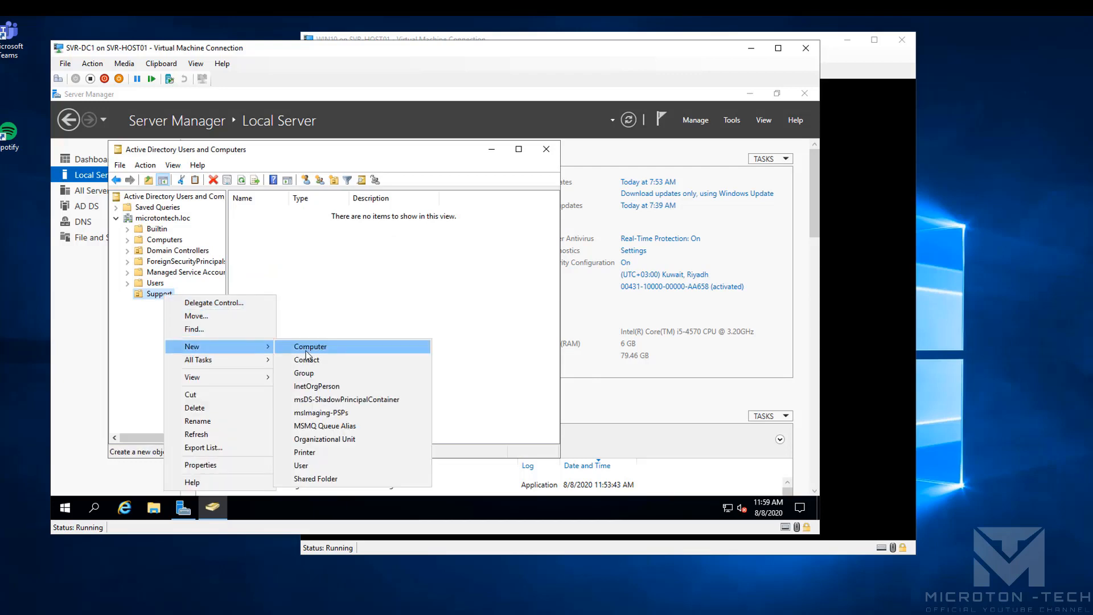
pyautogui.click(304, 465)
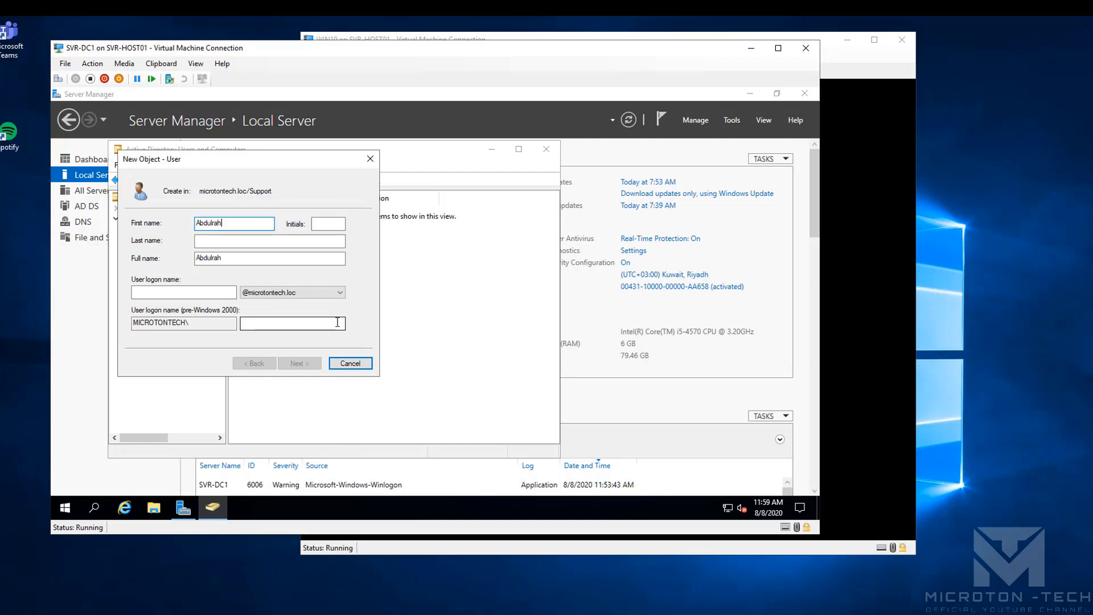
pyautogui.press('Tab')
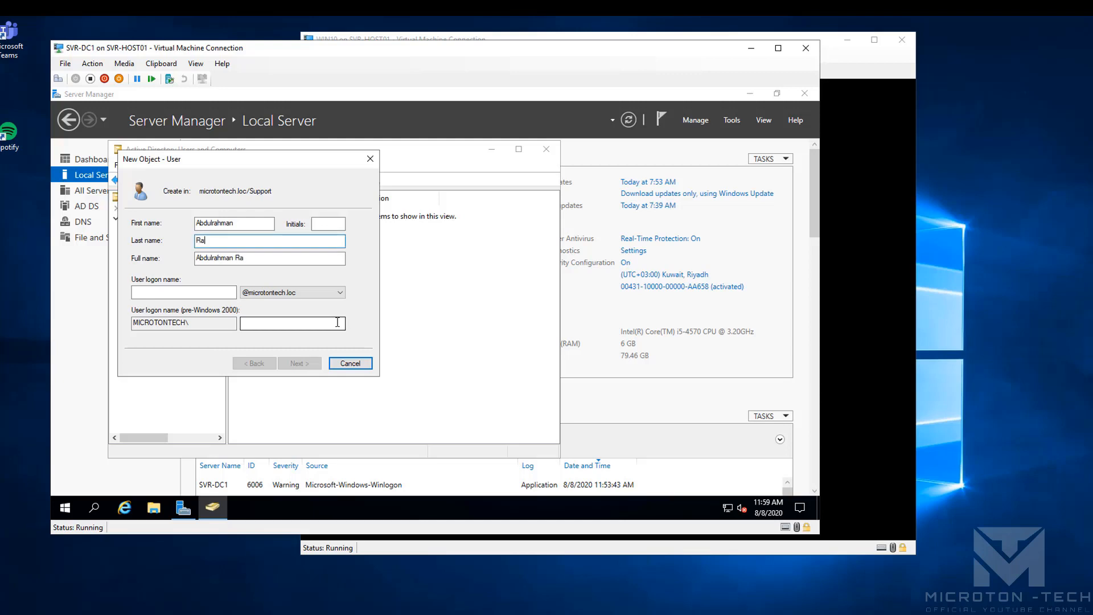
pyautogui.write('Rahman')
pyautogui.click(262, 228)
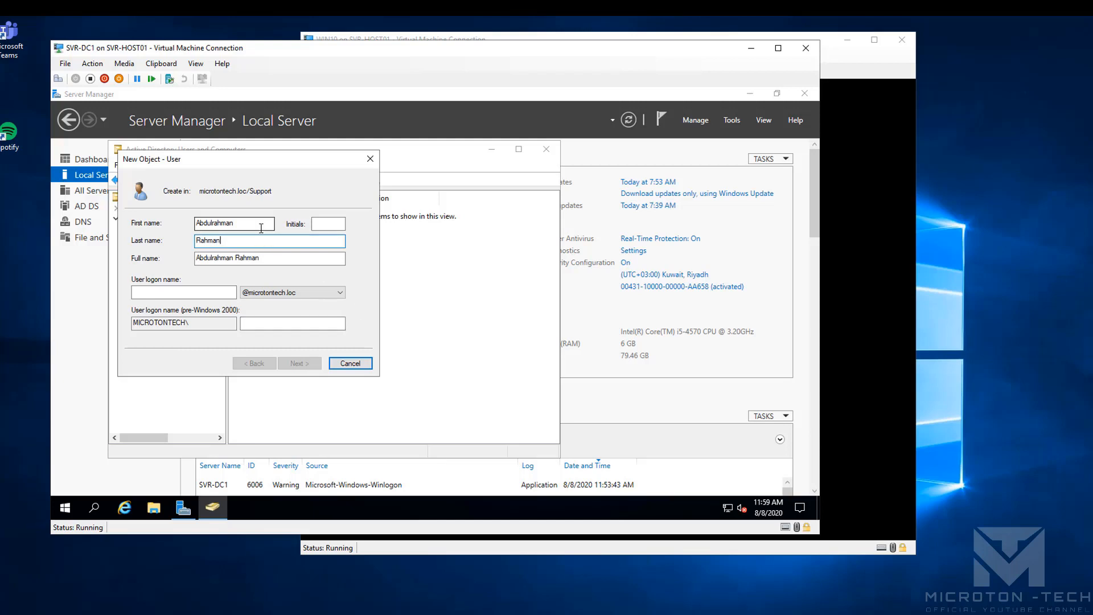
pyautogui.press('BackSpace')
pyautogui.press('BackSpace')
pyautogui.press('BackSpace')
pyautogui.press('BackSpace')
pyautogui.press('BackSpace')
pyautogui.press('BackSpace')
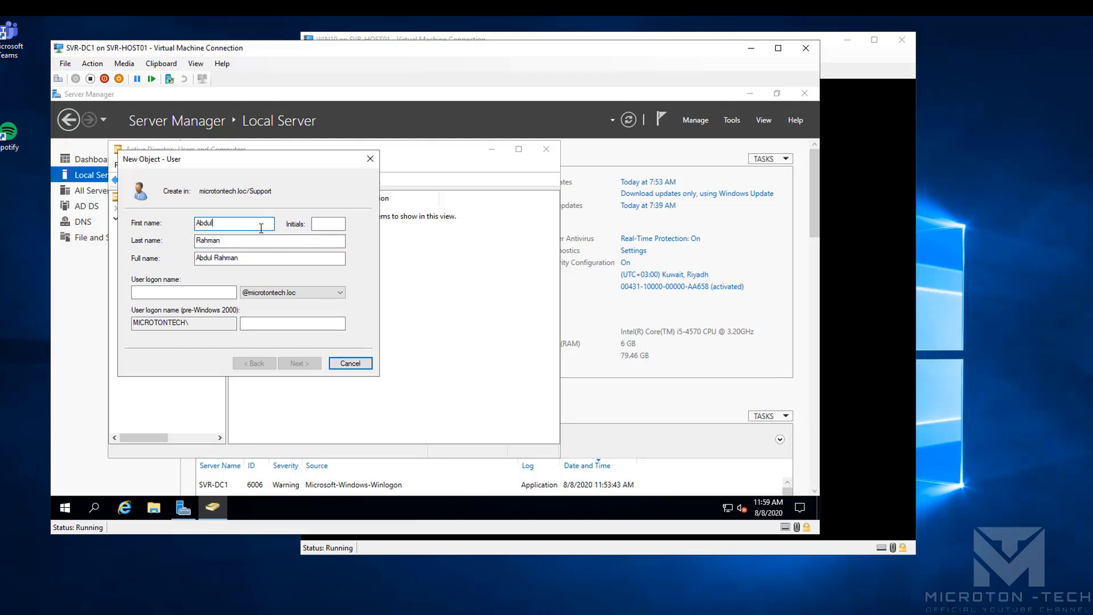
pyautogui.press('Tab')
pyautogui.press('Tab')
pyautogui.press('Tab')
pyautogui.press('Tab')
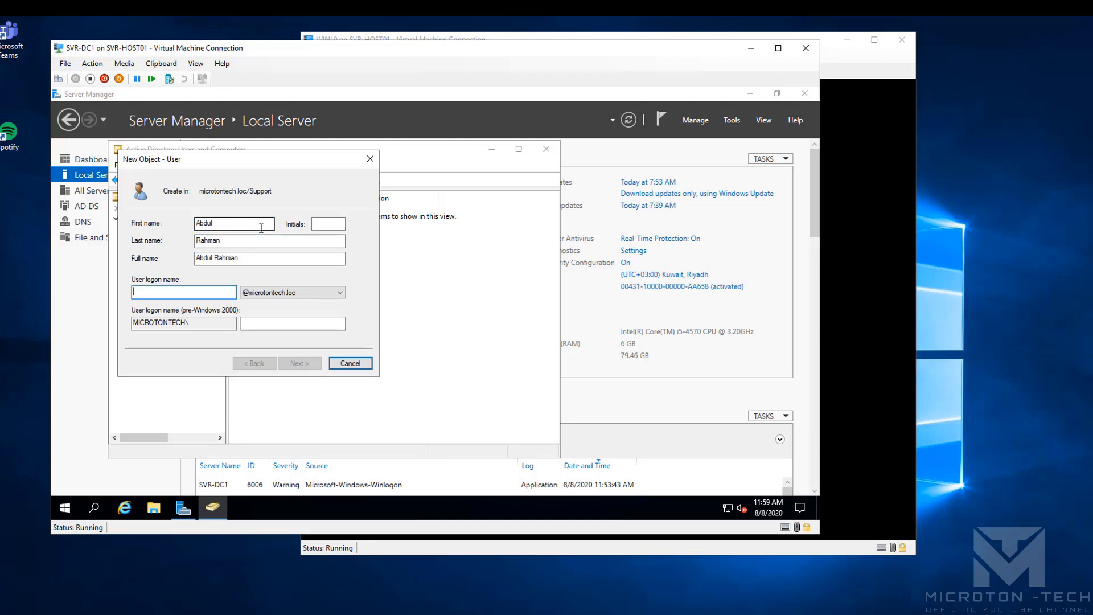
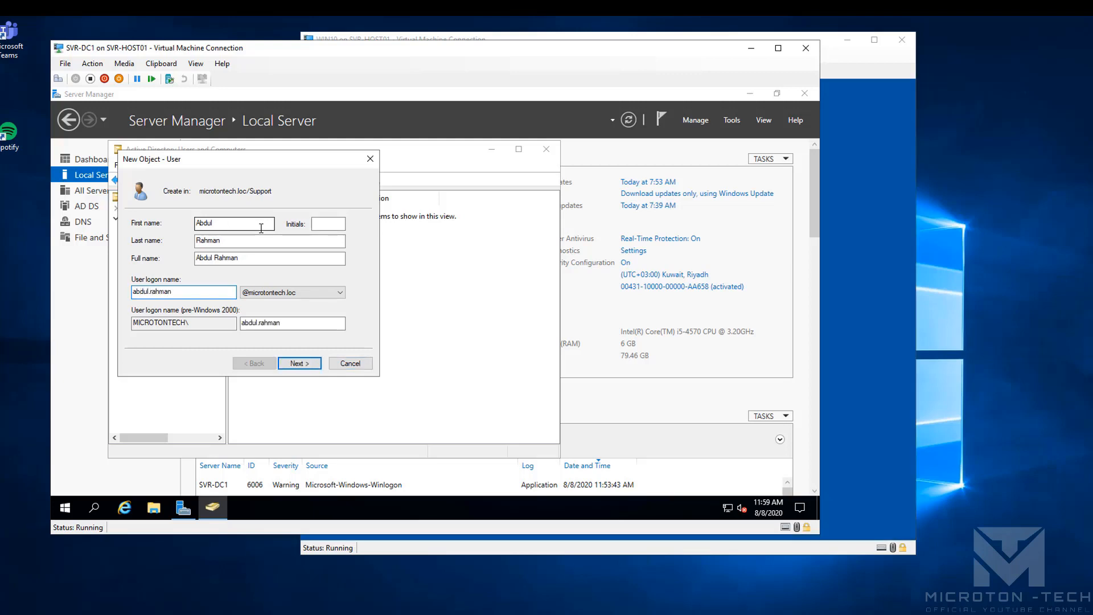
pyautogui.press('Tab')
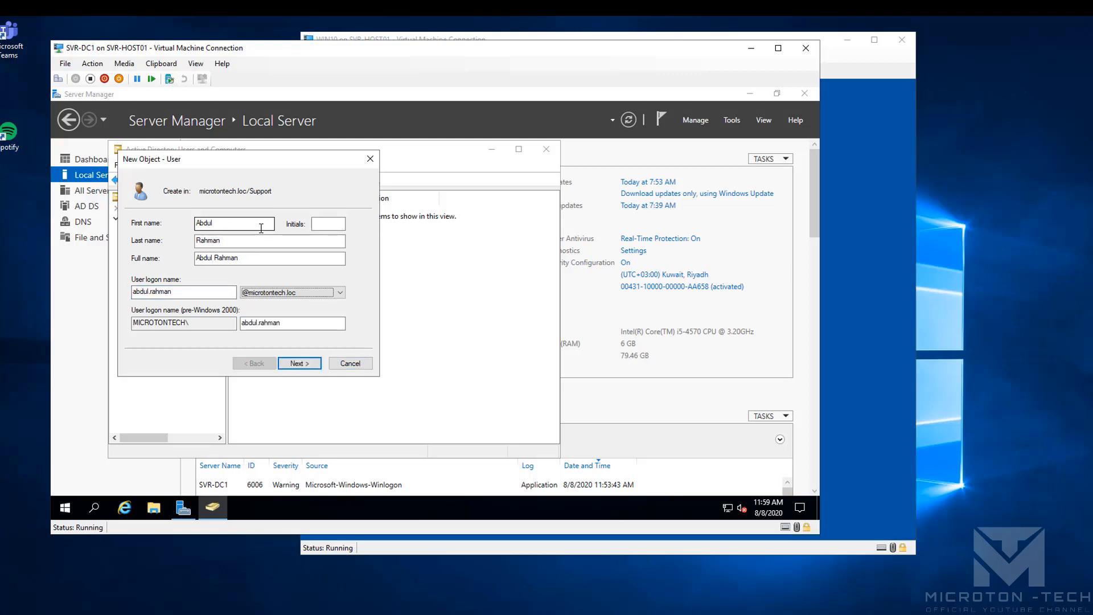
pyautogui.click(300, 362)
# Set the password to never expire and be unchangeable by the user, enter it, and finish
pyautogui.click(163, 263)
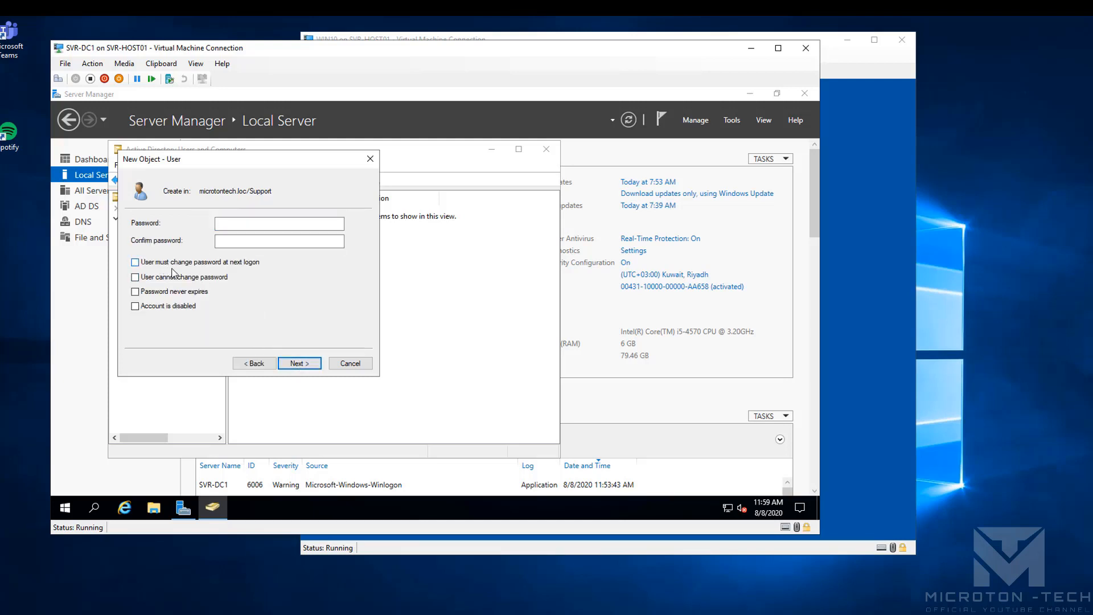
pyautogui.click(187, 278)
pyautogui.click(178, 293)
pyautogui.click(257, 223)
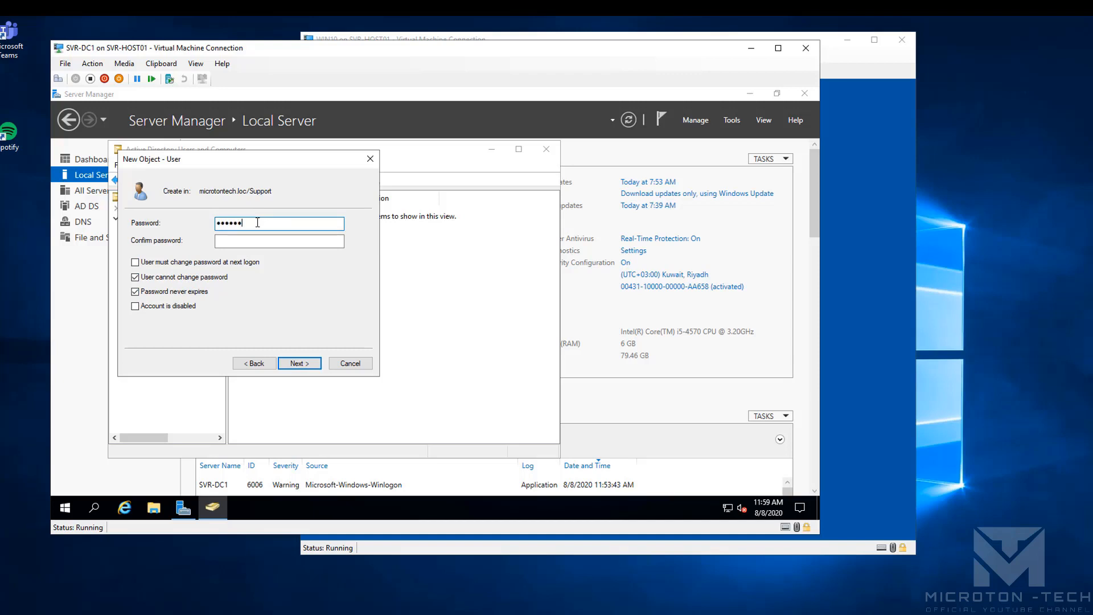
pyautogui.write('•')
pyautogui.press('Tab')
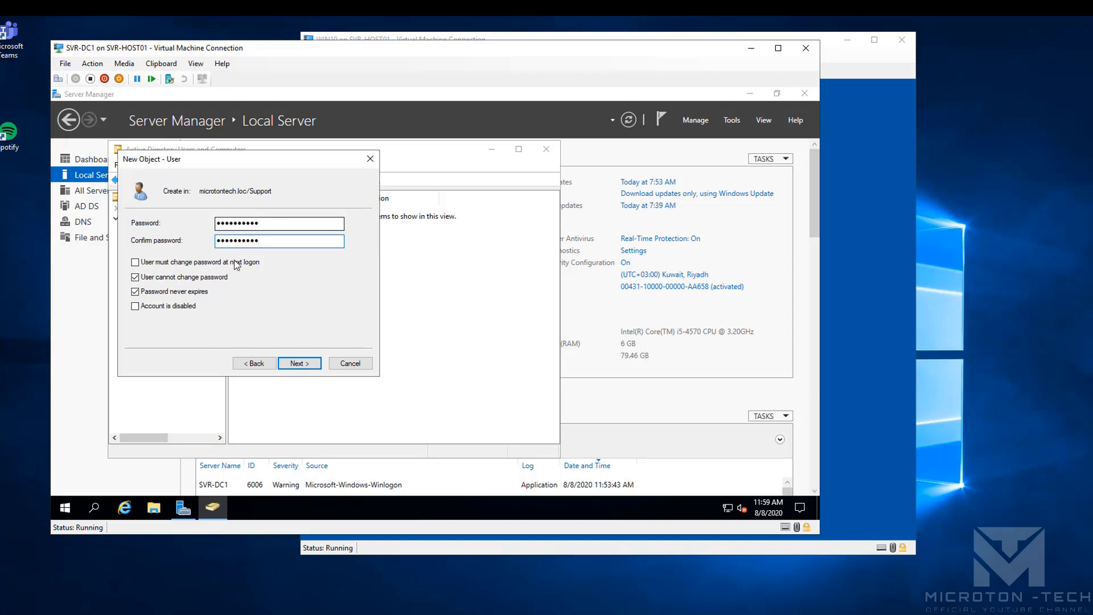
pyautogui.click(297, 364)
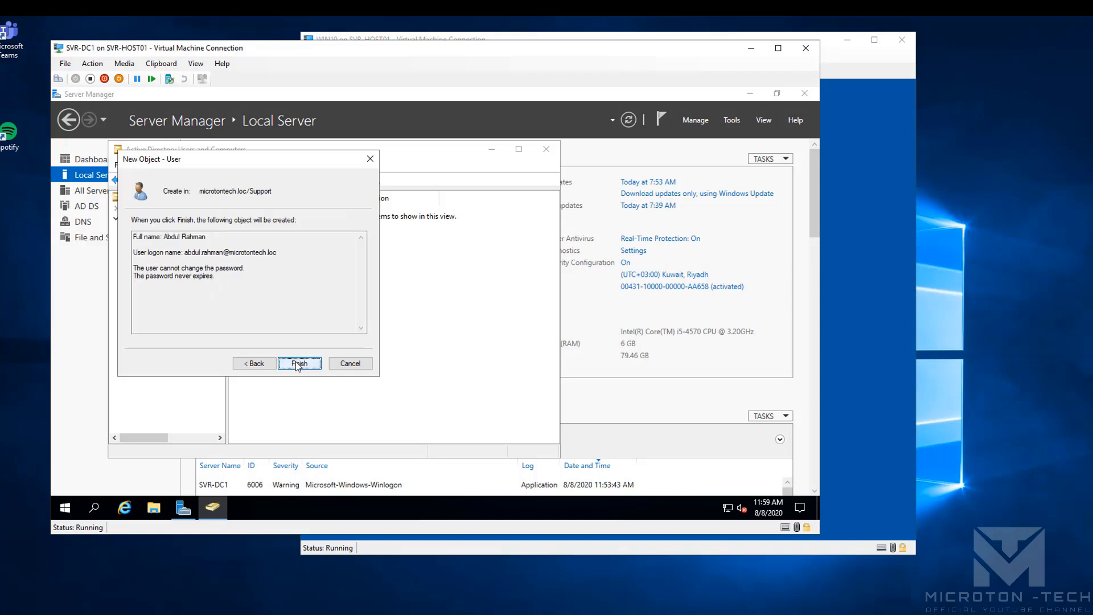
pyautogui.click(298, 364)
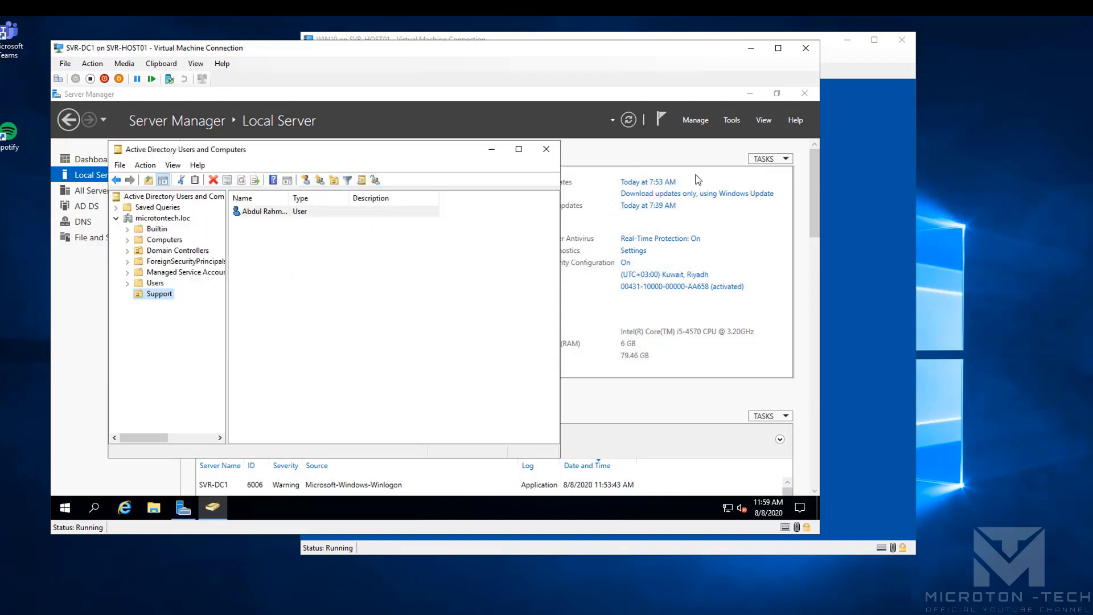
pyautogui.click(829, 160)
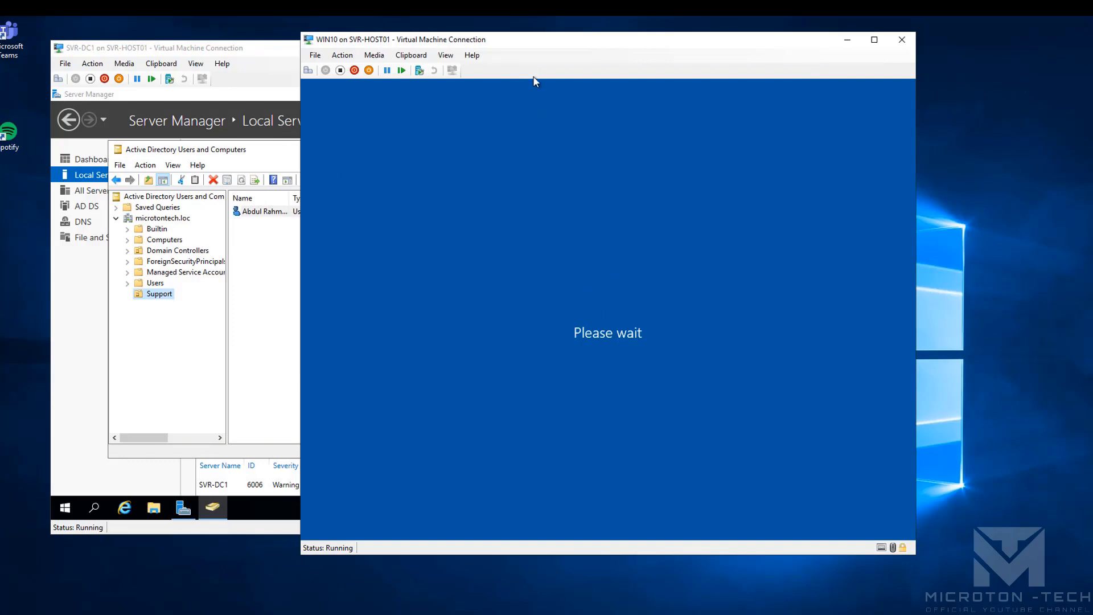
# Send Ctrl+Alt+Delete to WIN10 and choose Other user on the sign-in screen
pyautogui.moveTo(520, 47); pyautogui.dragTo(533, 45)
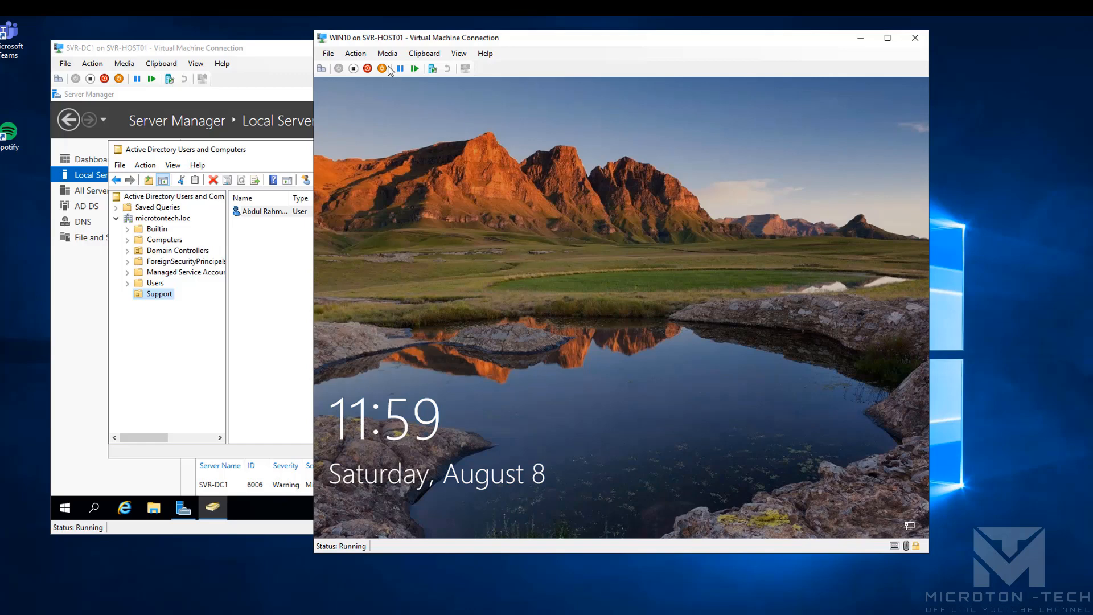
pyautogui.click(355, 53)
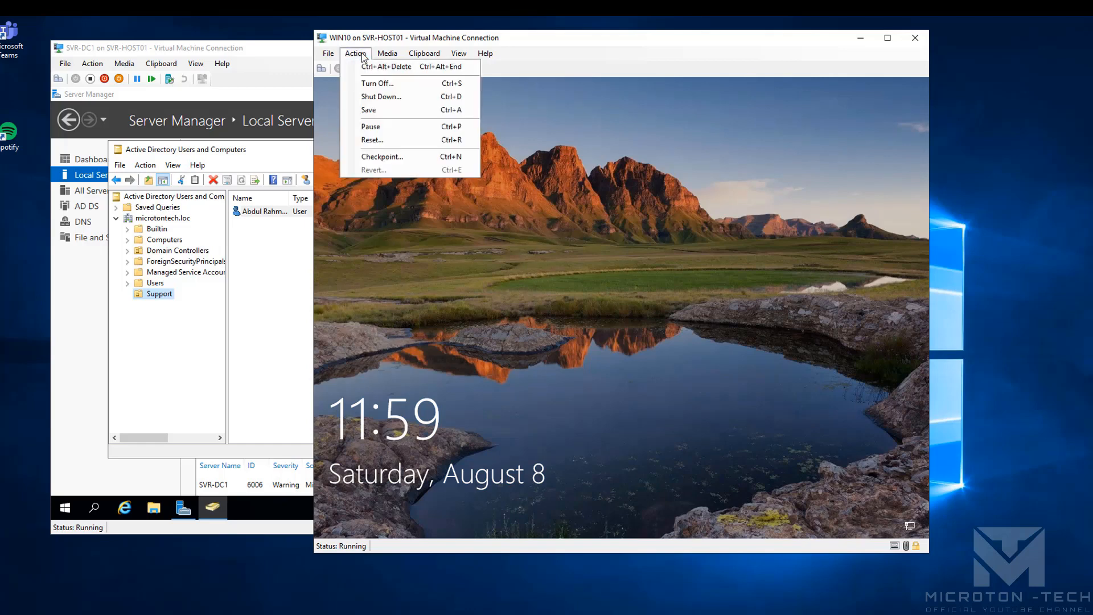
pyautogui.click(376, 66)
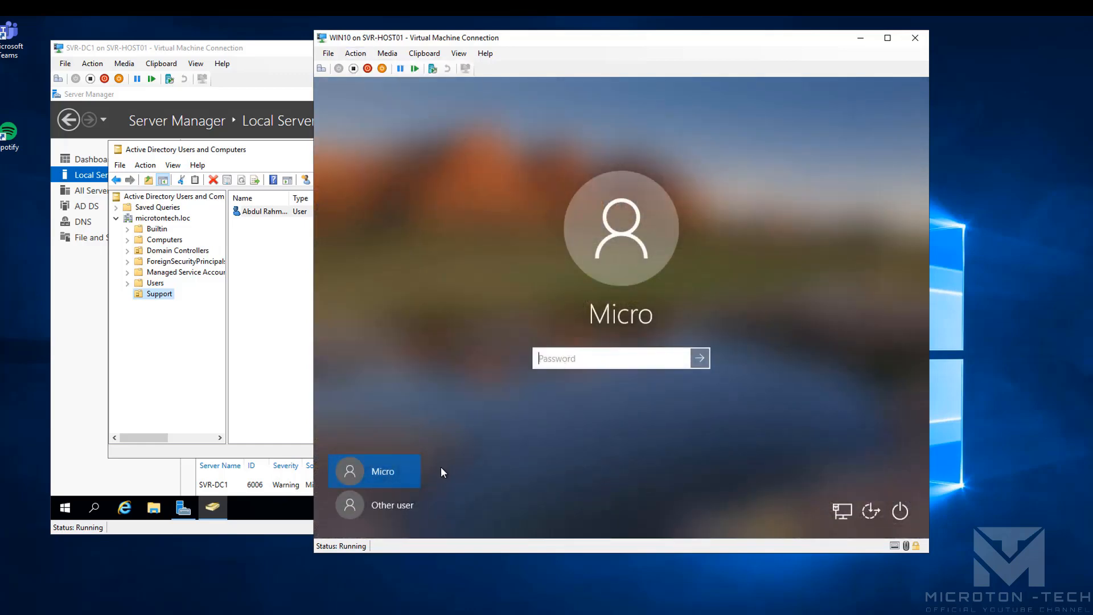
pyautogui.click(398, 505)
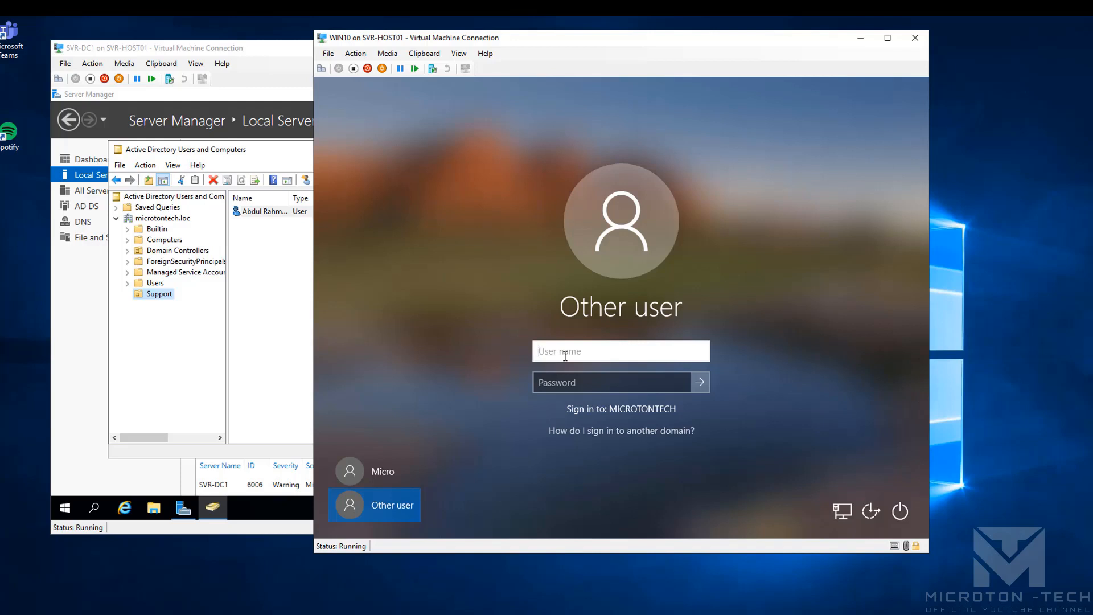
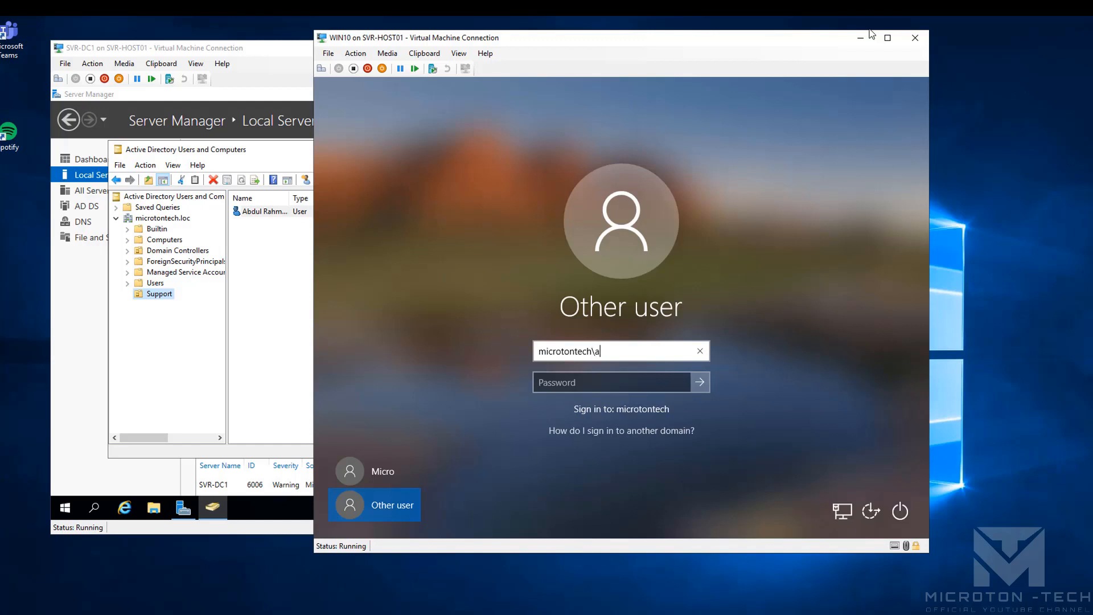
# Sign in with the microtontech domain user name, fixing a typo, and the account password
pyautogui.press('Tab')
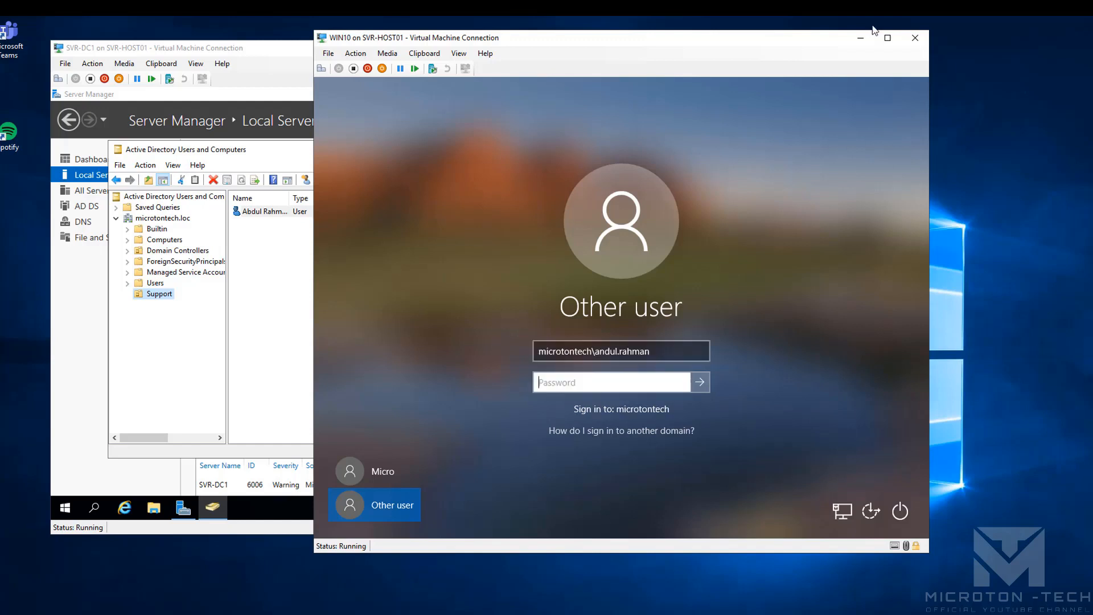
pyautogui.click(610, 351)
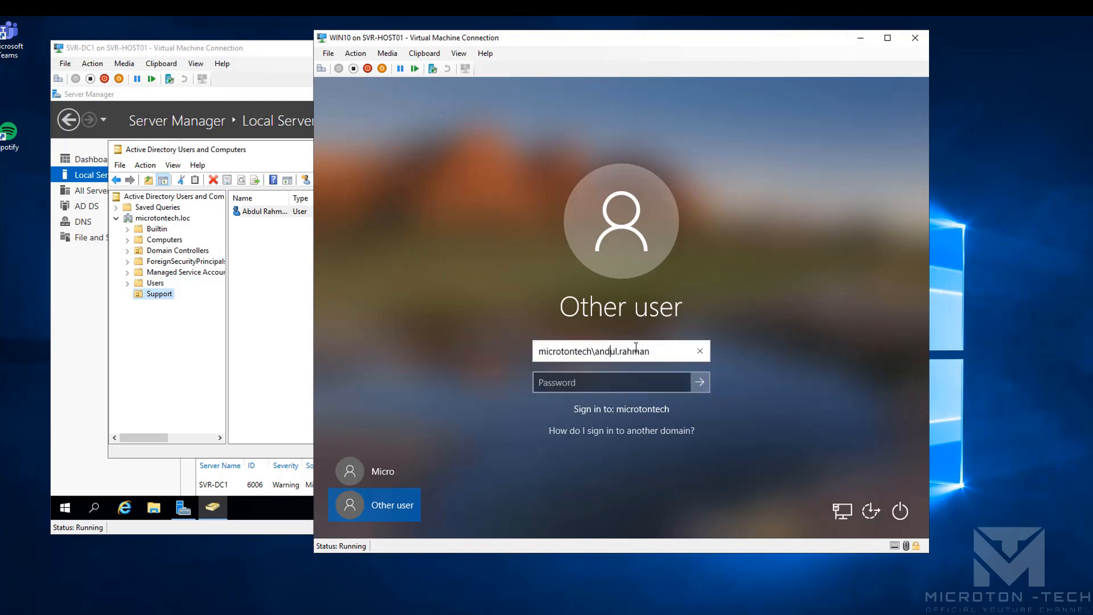
pyautogui.press('BackSpace')
pyautogui.press('BackSpace')
pyautogui.write('bd')
pyautogui.press('Tab')
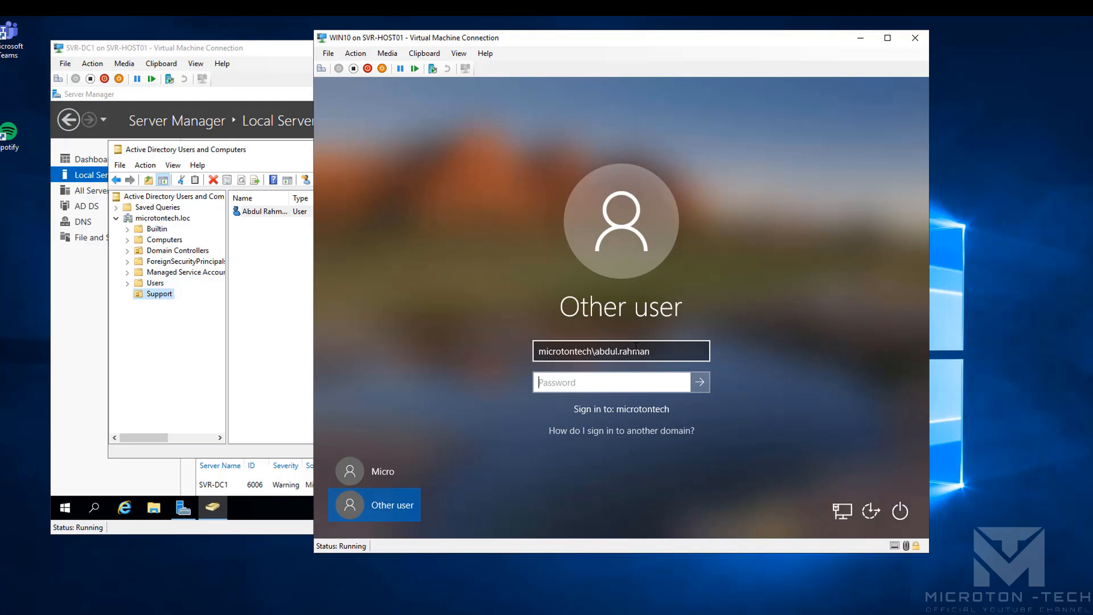
pyautogui.write('•••••••••••')
pyautogui.press('Return')
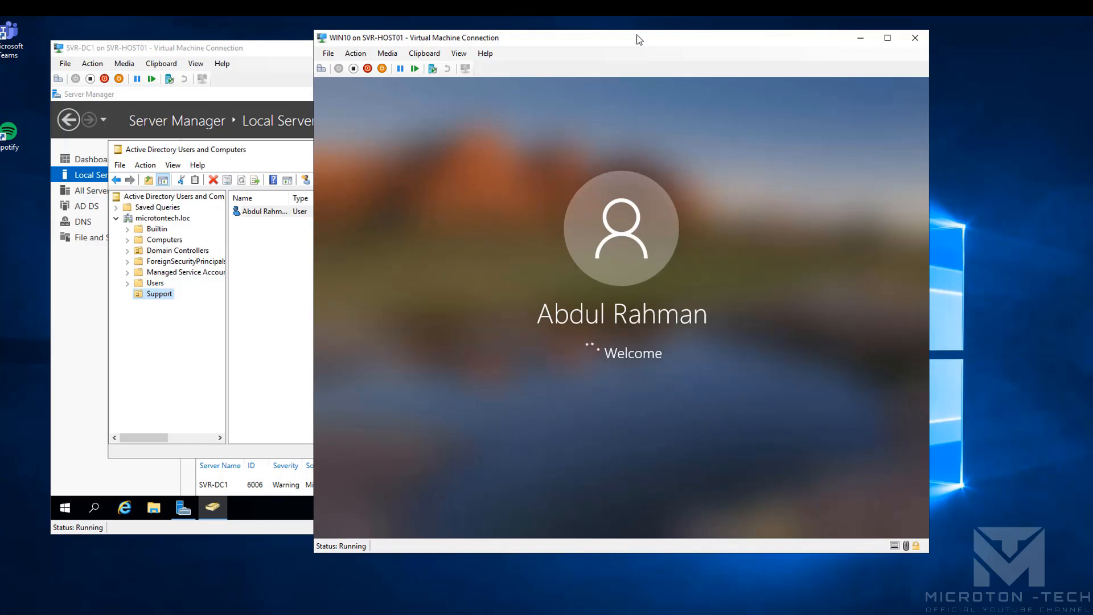
# Rearrange the VM windows and show the Computers container in Active Directory Users and Computers
pyautogui.moveTo(639, 39); pyautogui.dragTo(733, 41)
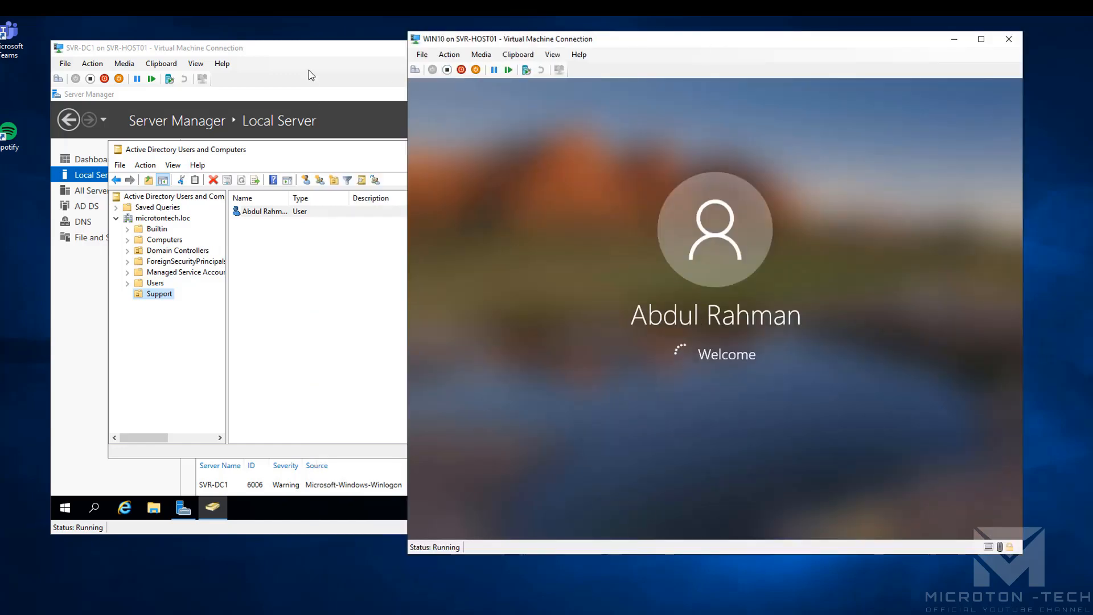
pyautogui.moveTo(310, 52); pyautogui.dragTo(276, 59)
pyautogui.click(905, 284)
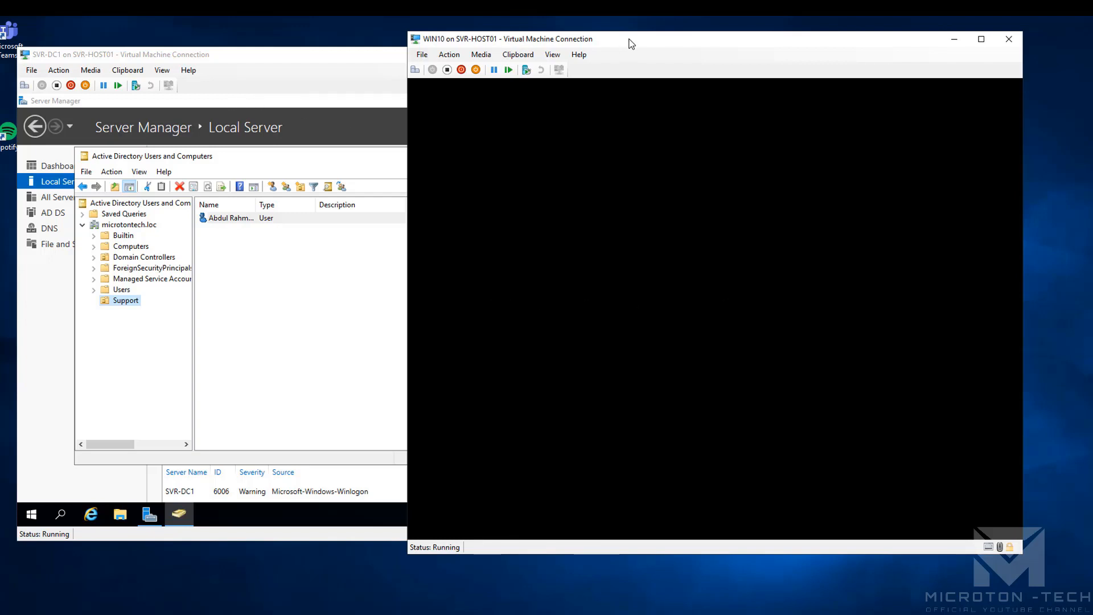
pyautogui.moveTo(629, 39); pyautogui.dragTo(629, 39)
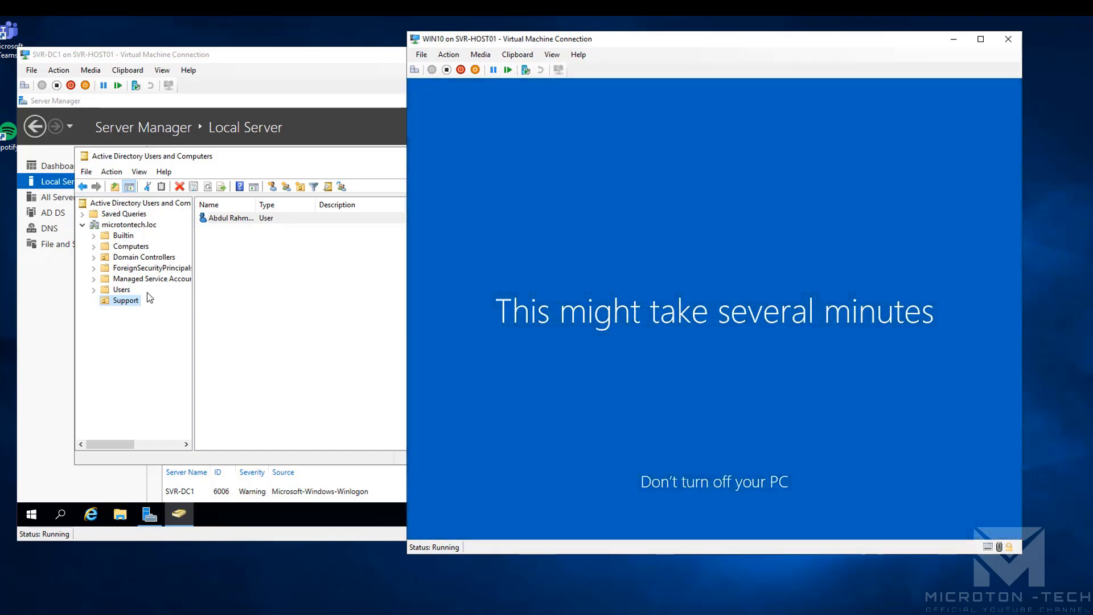
pyautogui.click(137, 246)
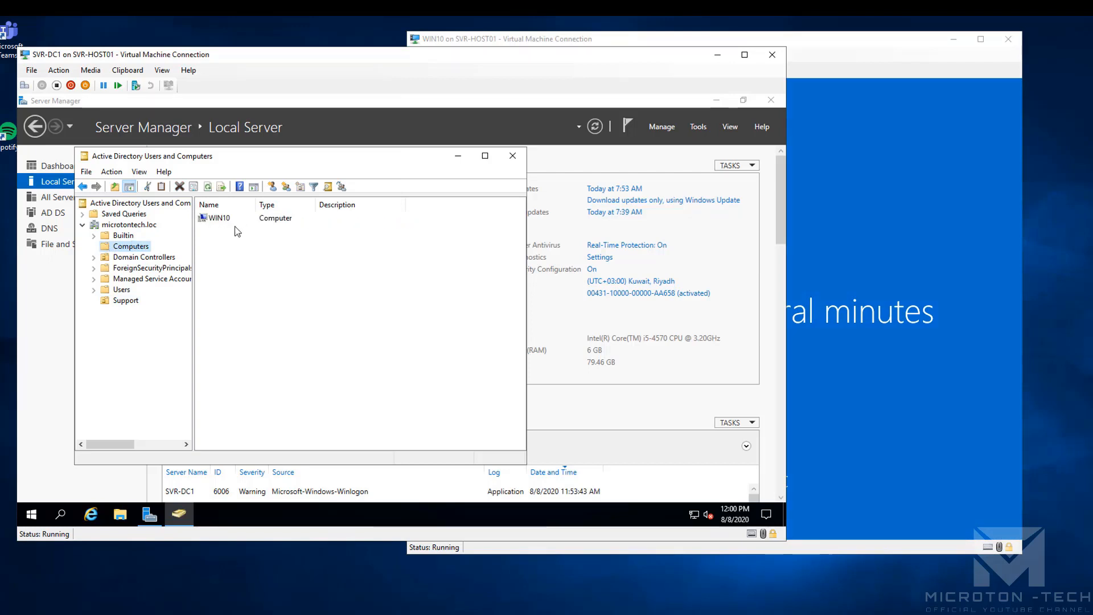
# Confirm the WIN10 computer account in Computers, then close Active Directory Users and Computers
pyautogui.moveTo(285, 62); pyautogui.dragTo(476, 71)
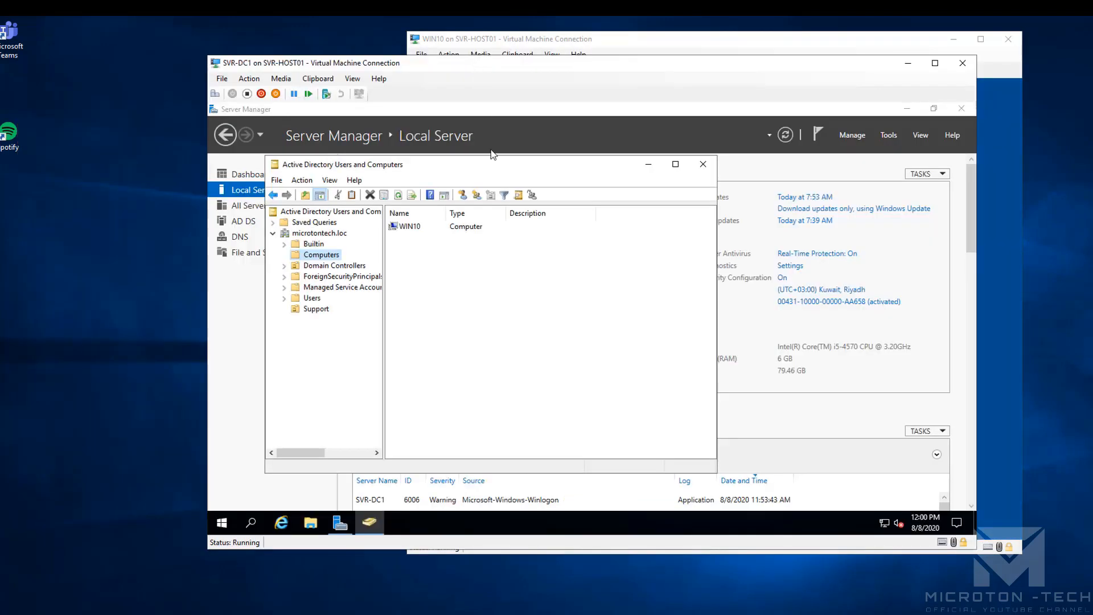
pyautogui.click(413, 227)
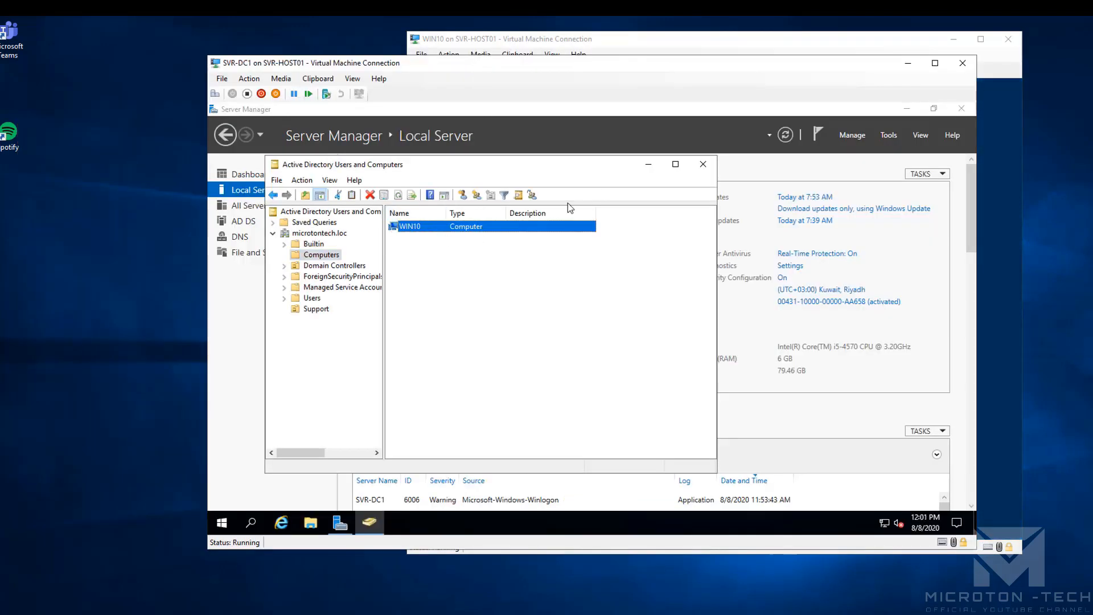
pyautogui.click(700, 167)
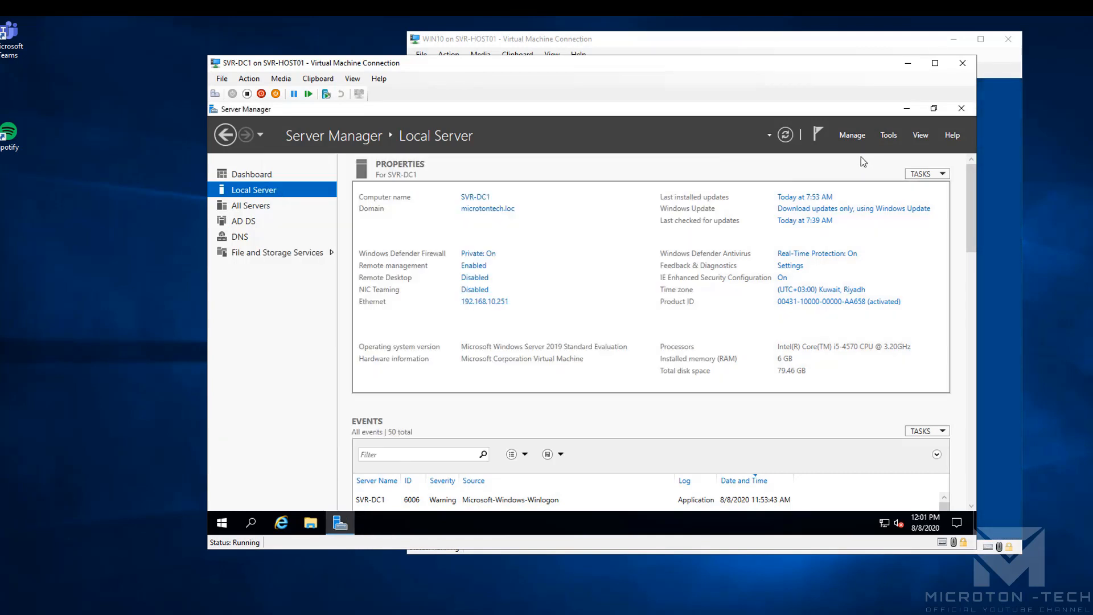
# Open DNS Manager and locate the WIN10 host record in the microtontech.loc zone
pyautogui.click(888, 139)
pyautogui.click(811, 283)
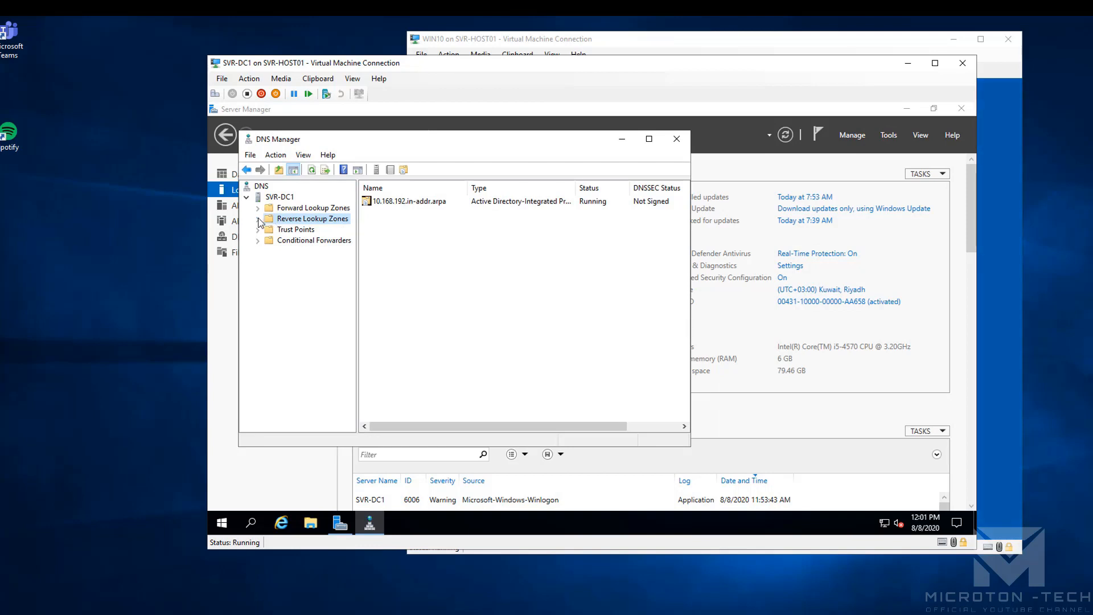
pyautogui.click(259, 219)
pyautogui.click(259, 208)
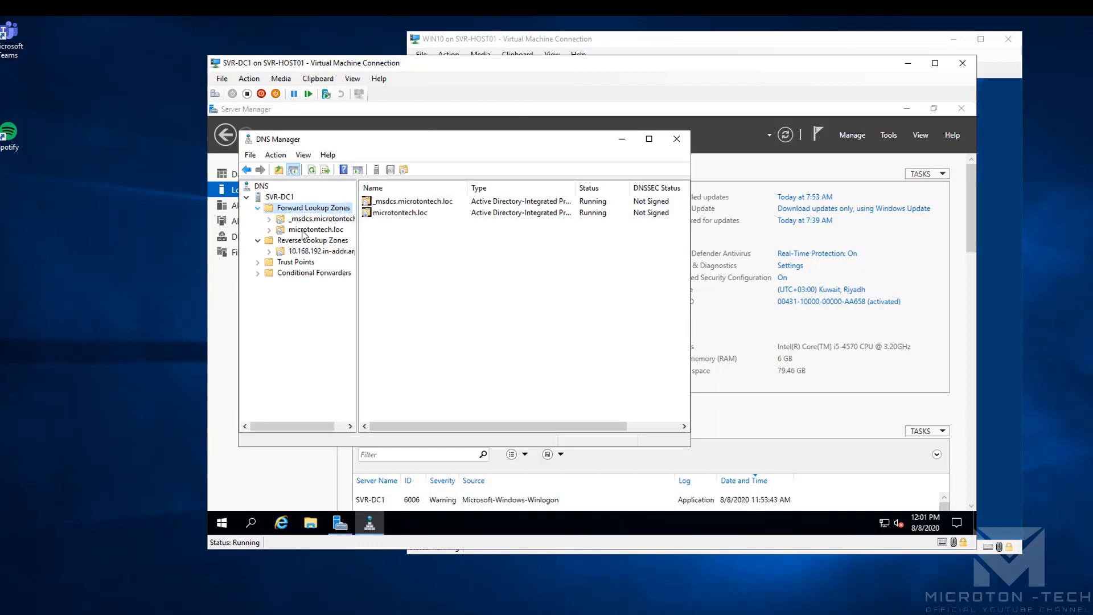
pyautogui.click(316, 229)
pyautogui.click(397, 316)
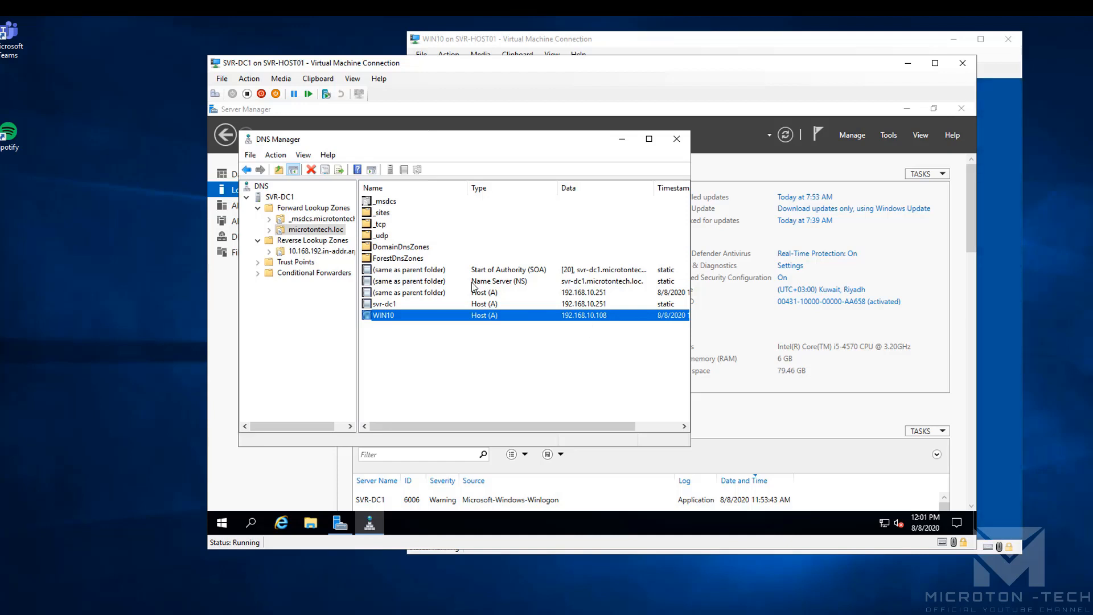
# Check the 10.168.192.in-addr.arpa zone, then review the WIN10 Host (A) record properties
pyautogui.click(305, 253)
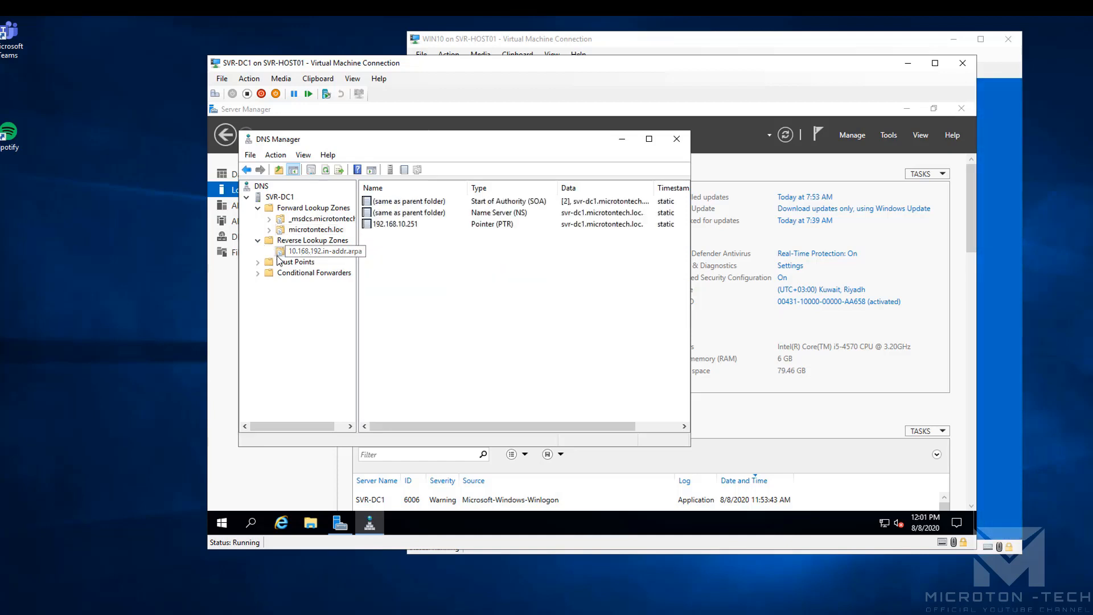
pyautogui.click(315, 230)
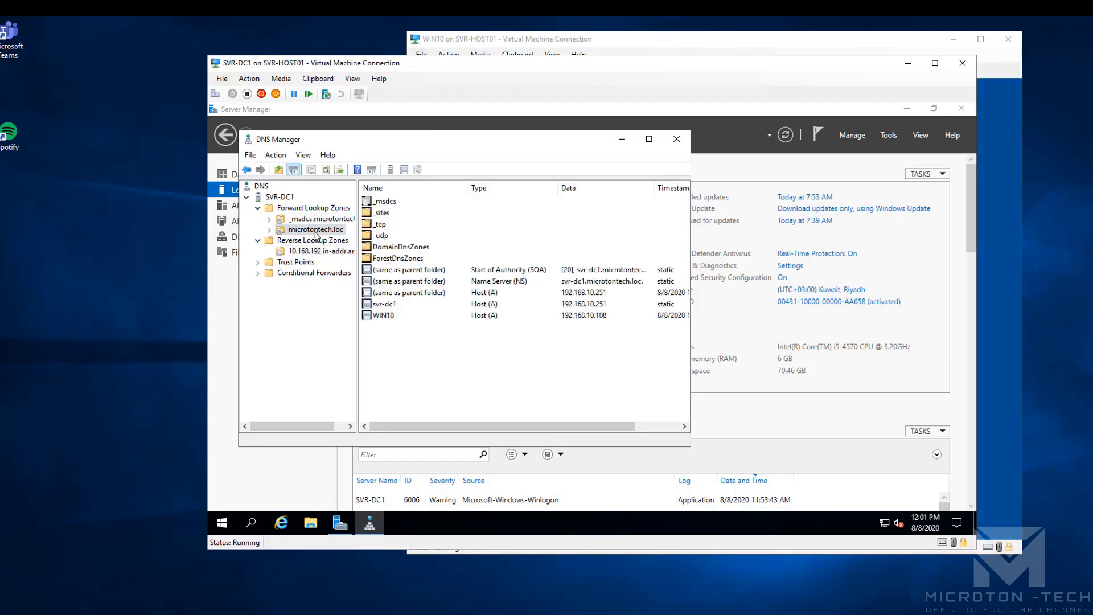
pyautogui.rightClick(390, 315)
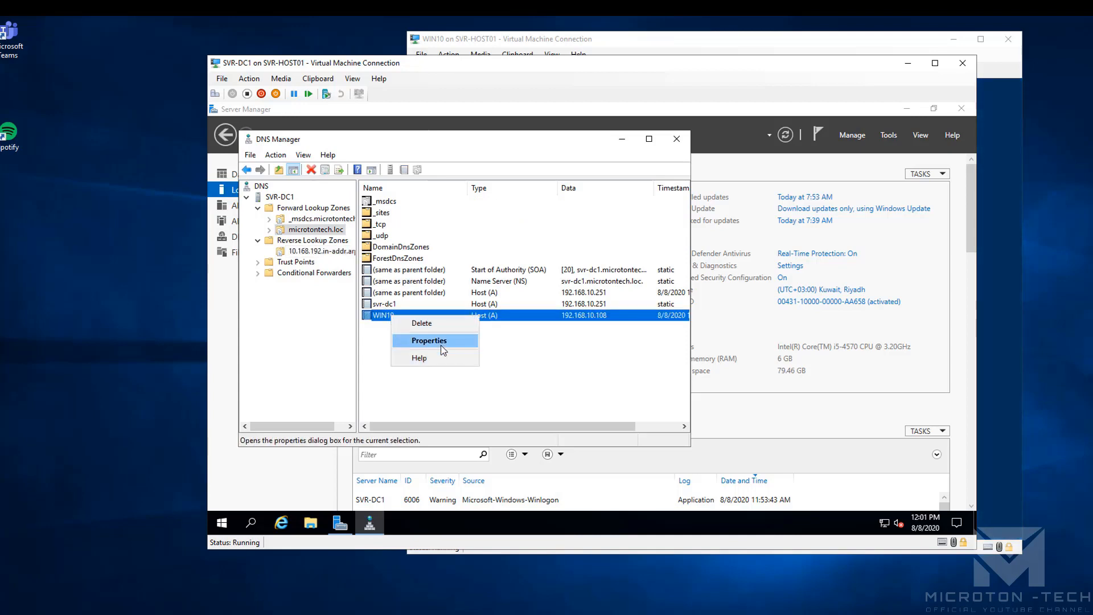
pyautogui.click(441, 345)
pyautogui.click(460, 413)
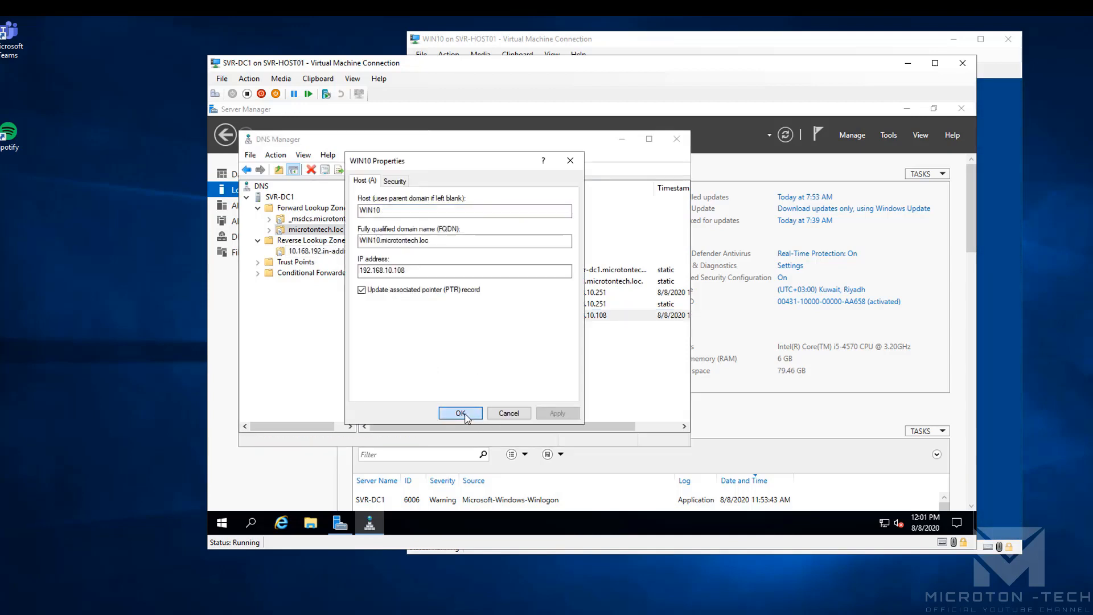
# Refresh the reverse lookup zone and bring the WIN10 window back in front
pyautogui.click(310, 251)
pyautogui.rightClick(453, 273)
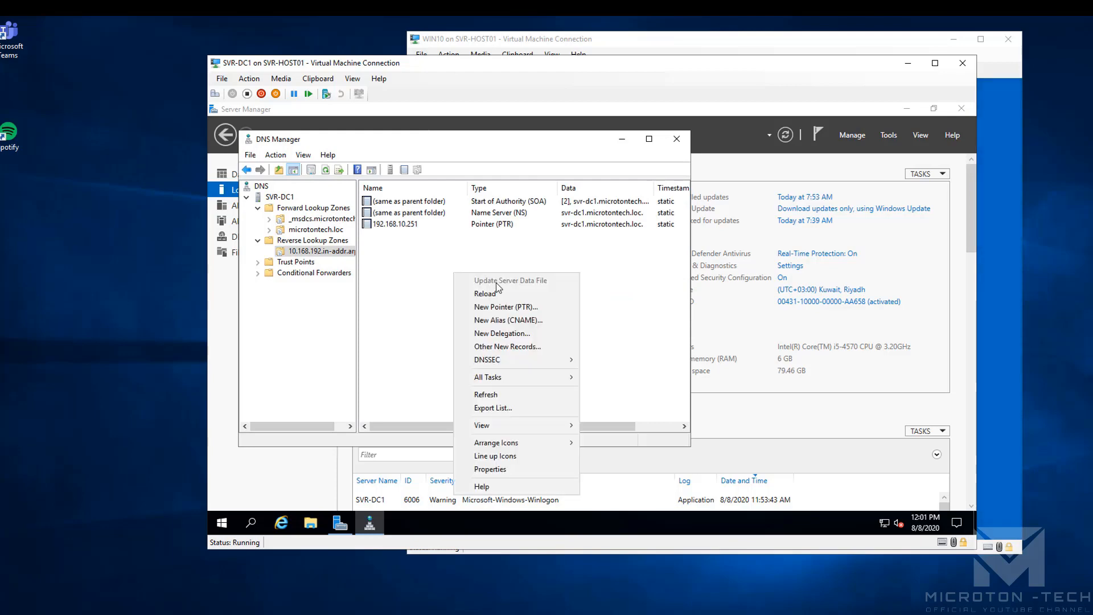
pyautogui.click(512, 395)
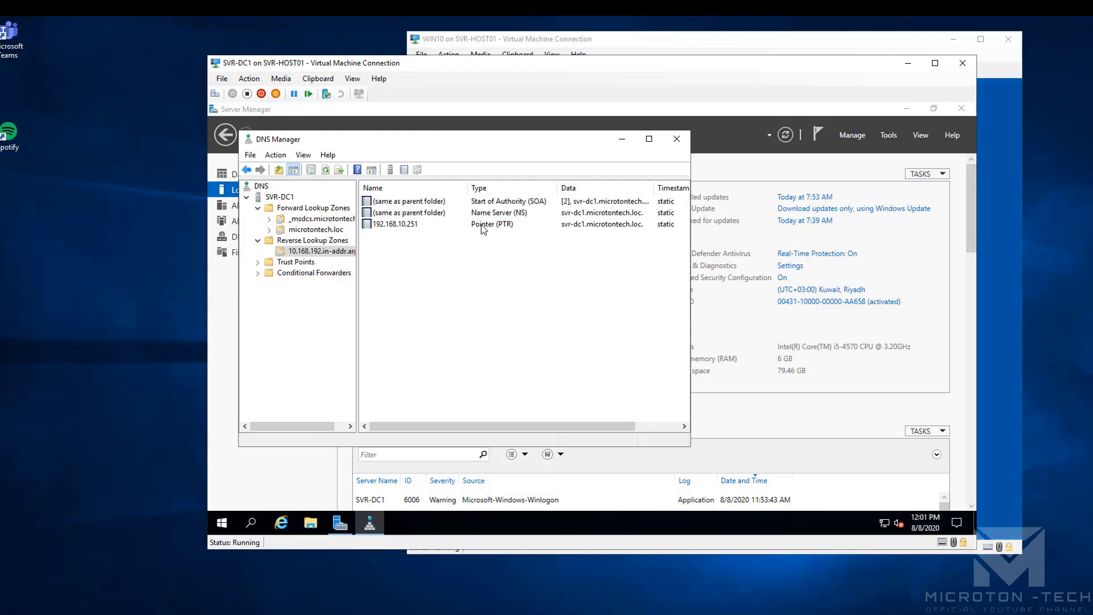
pyautogui.moveTo(497, 66); pyautogui.dragTo(290, 79)
pyautogui.click(623, 39)
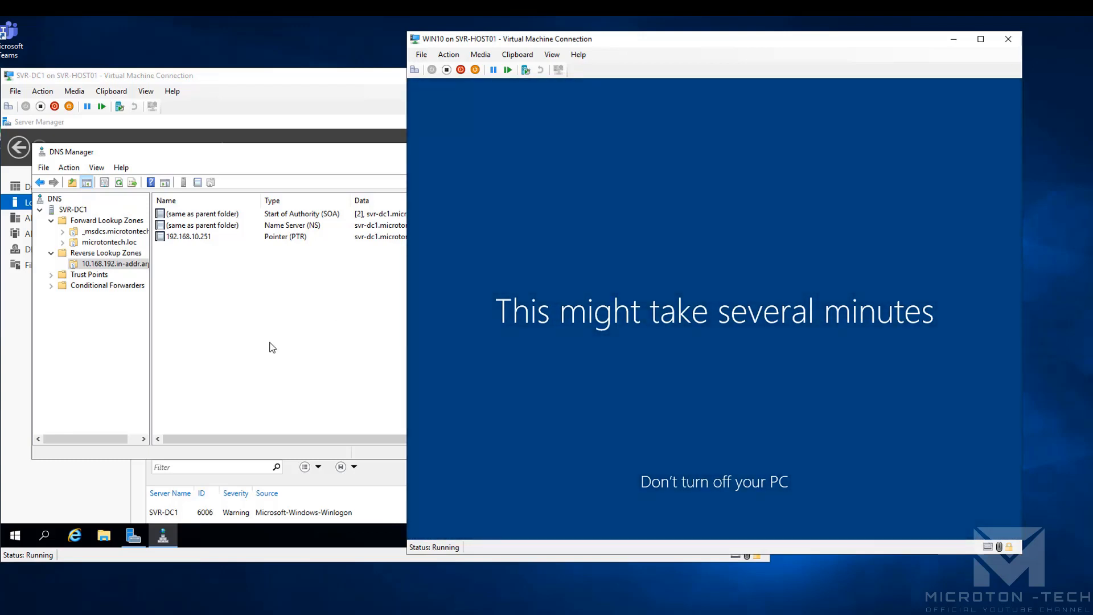
# Open WIN10's System About page via the Win+X menu
pyautogui.click(103, 243)
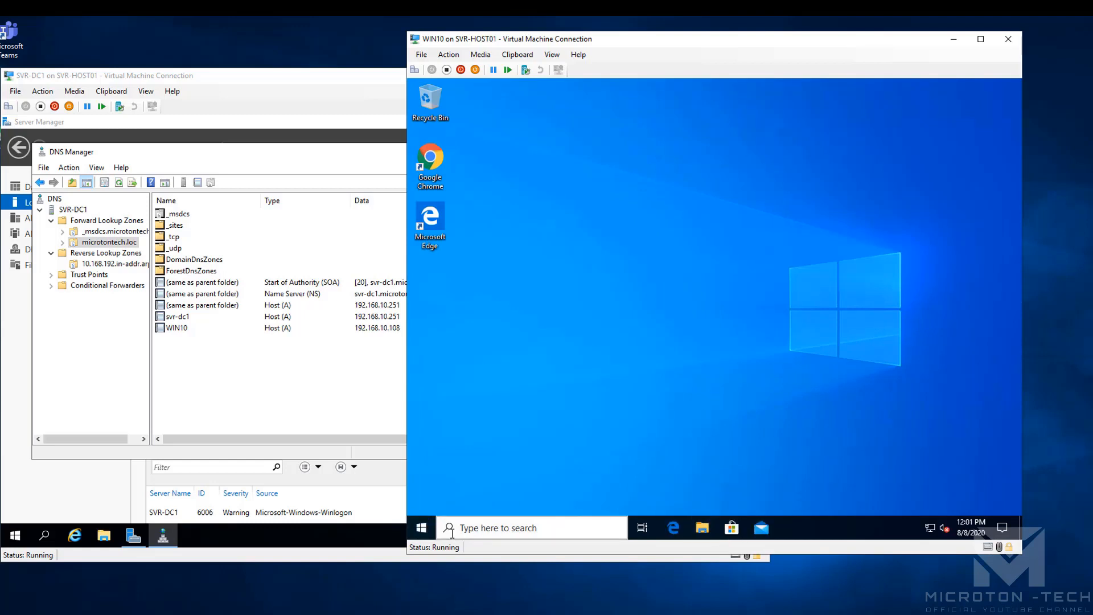
pyautogui.press('super+x')
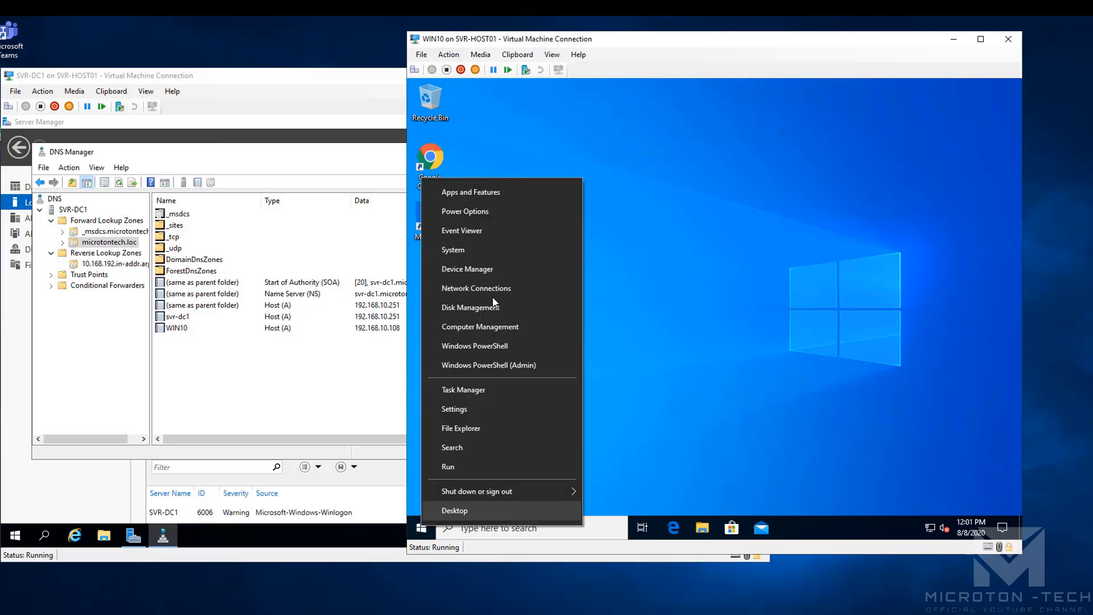
pyautogui.click(479, 251)
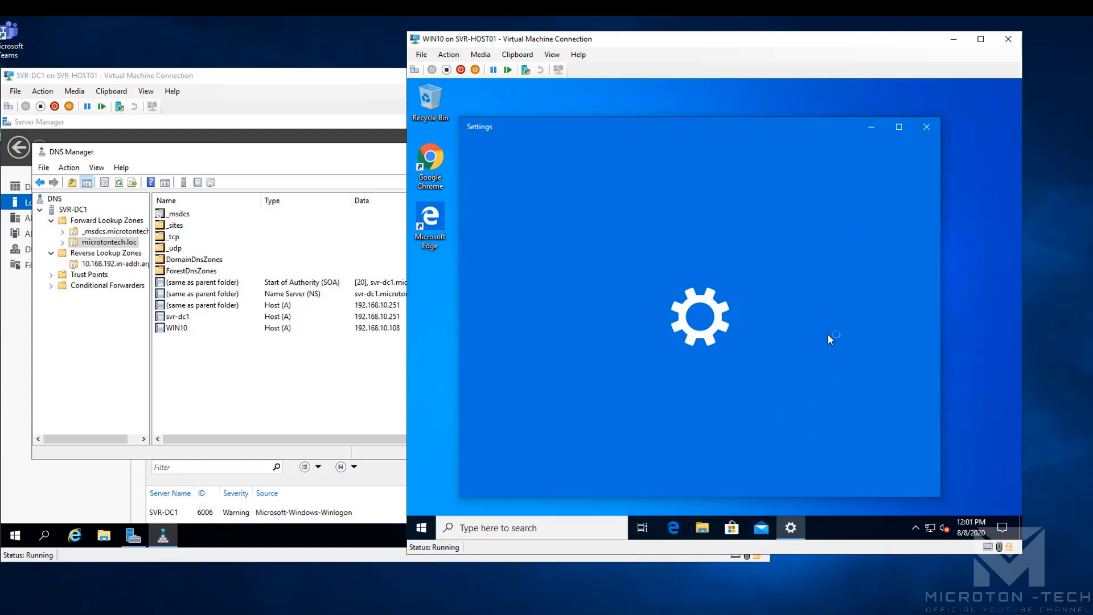
# Maximize Settings, review the WIN10 and Windows 10 Pro 1909 specifications, and close it
pyautogui.click(899, 127)
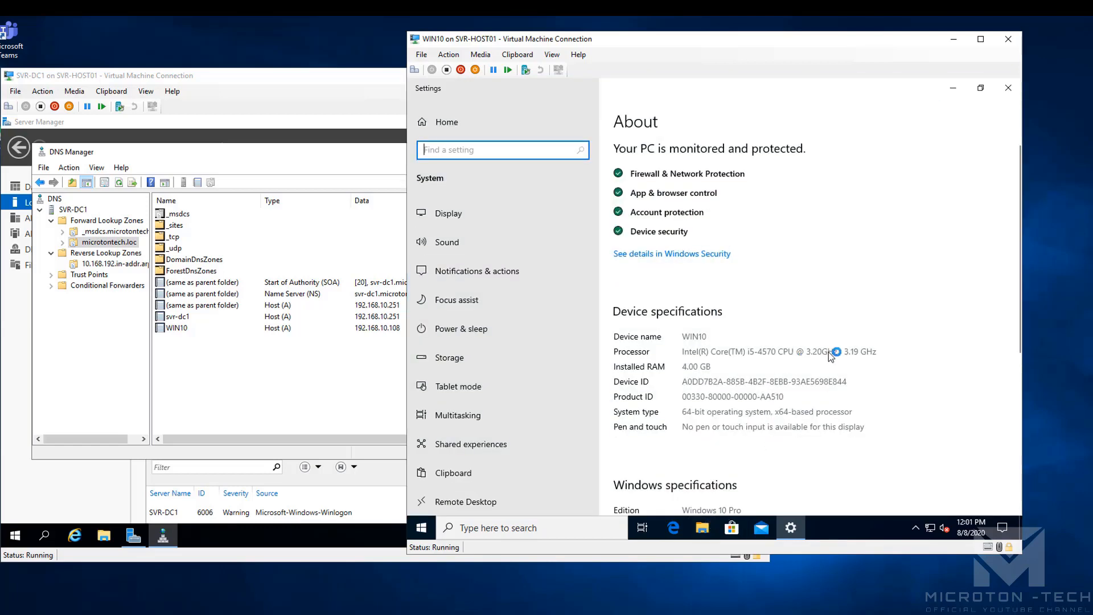
pyautogui.scroll(-3, 941, 396)
pyautogui.scroll(-1, 940, 396)
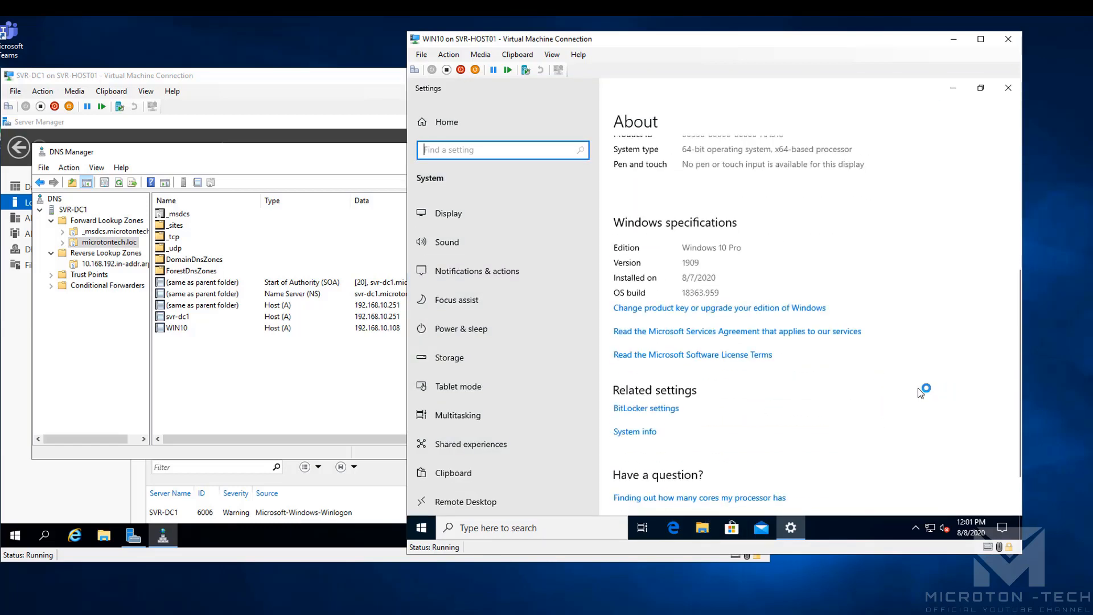
pyautogui.click(1008, 90)
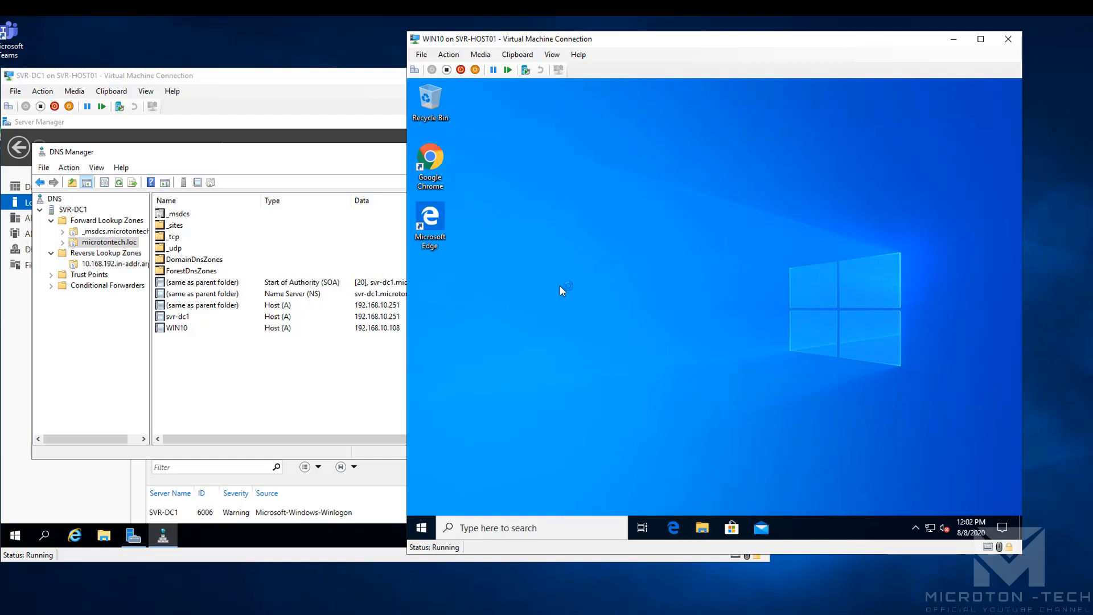
pyautogui.click(702, 527)
pyautogui.rightClick(535, 306)
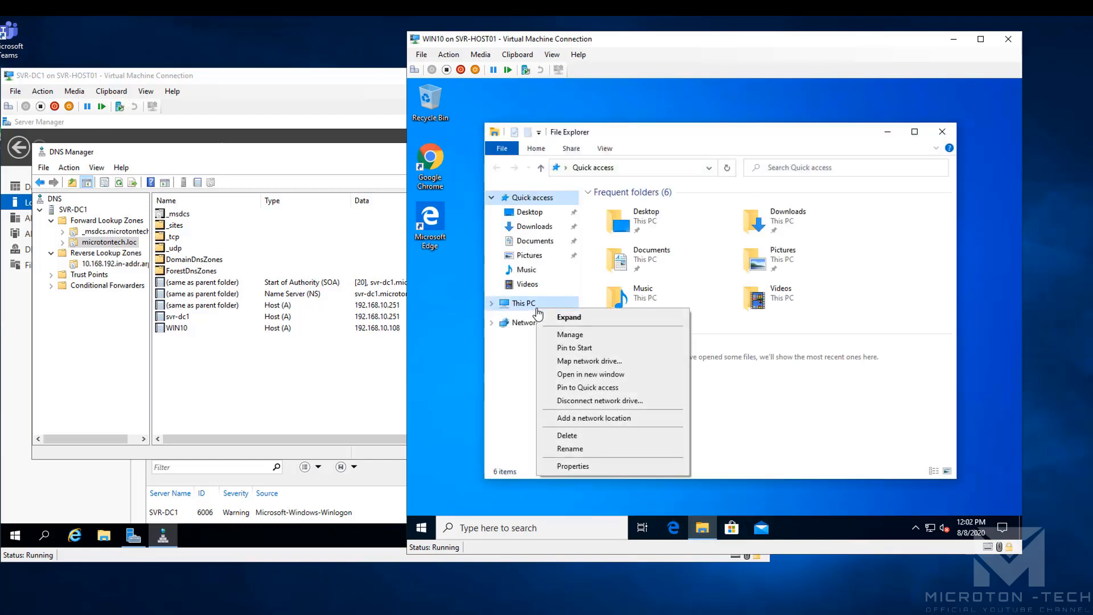
pyautogui.click(618, 468)
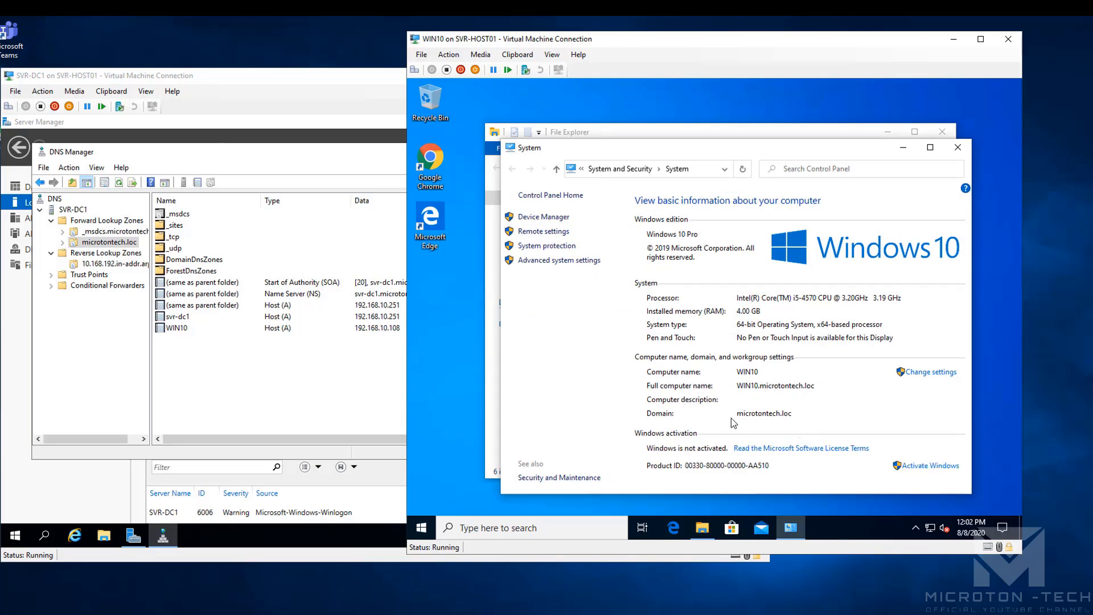
pyautogui.click(930, 148)
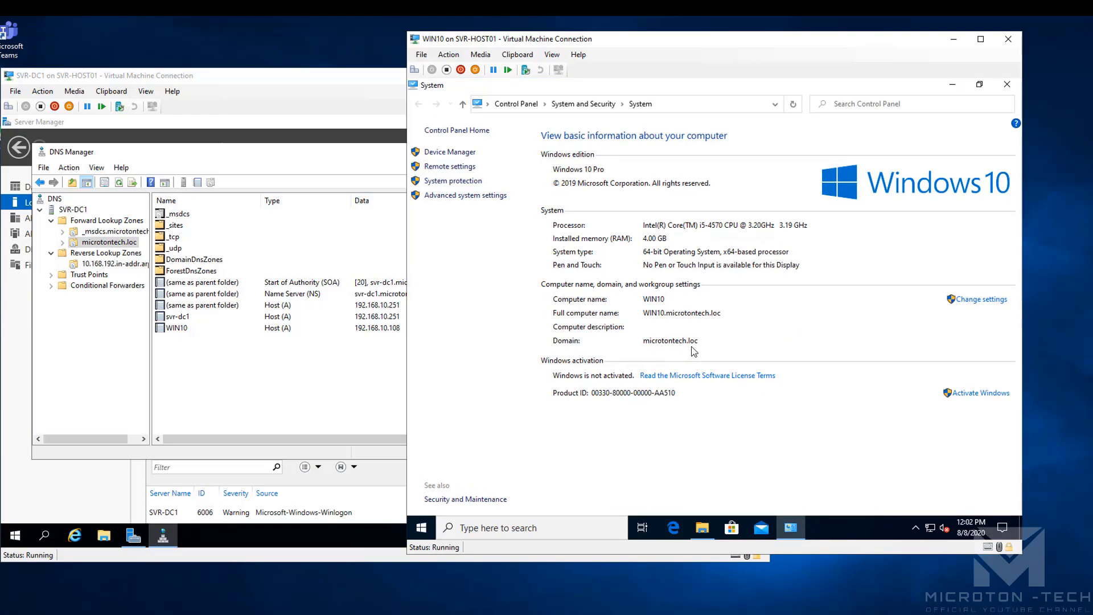
pyautogui.click(1007, 84)
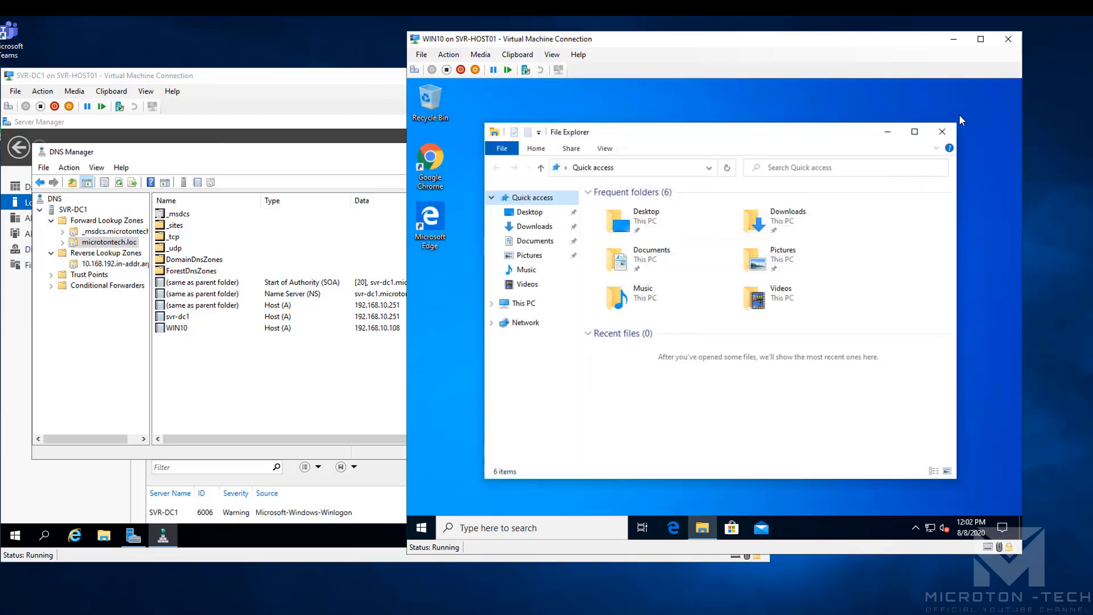
pyautogui.click(942, 132)
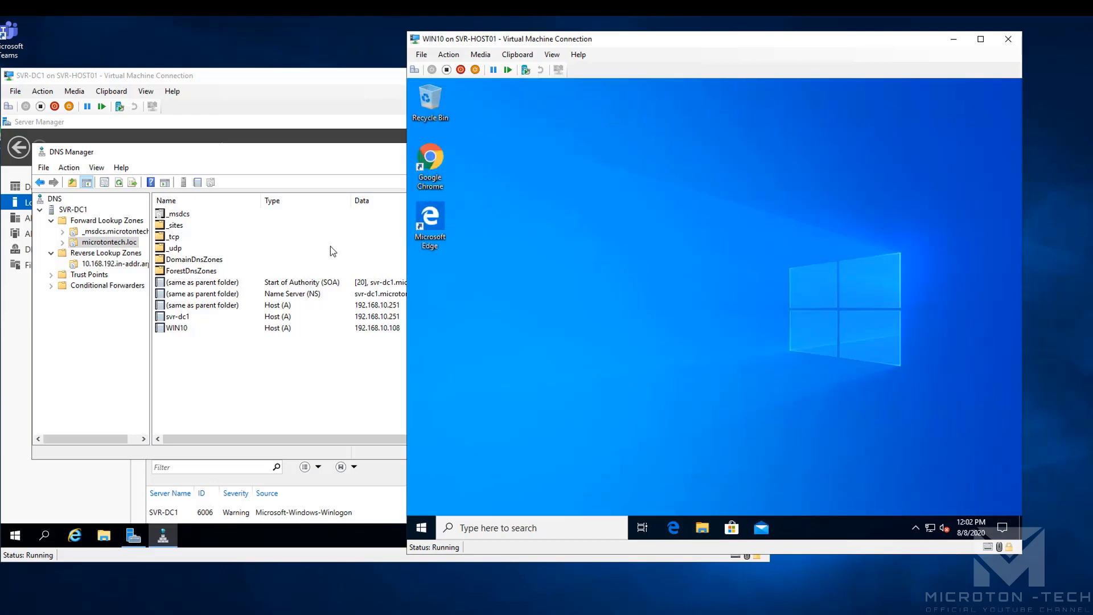
# Refresh the reverse lookup zone's record list
pyautogui.click(109, 265)
pyautogui.rightClick(199, 272)
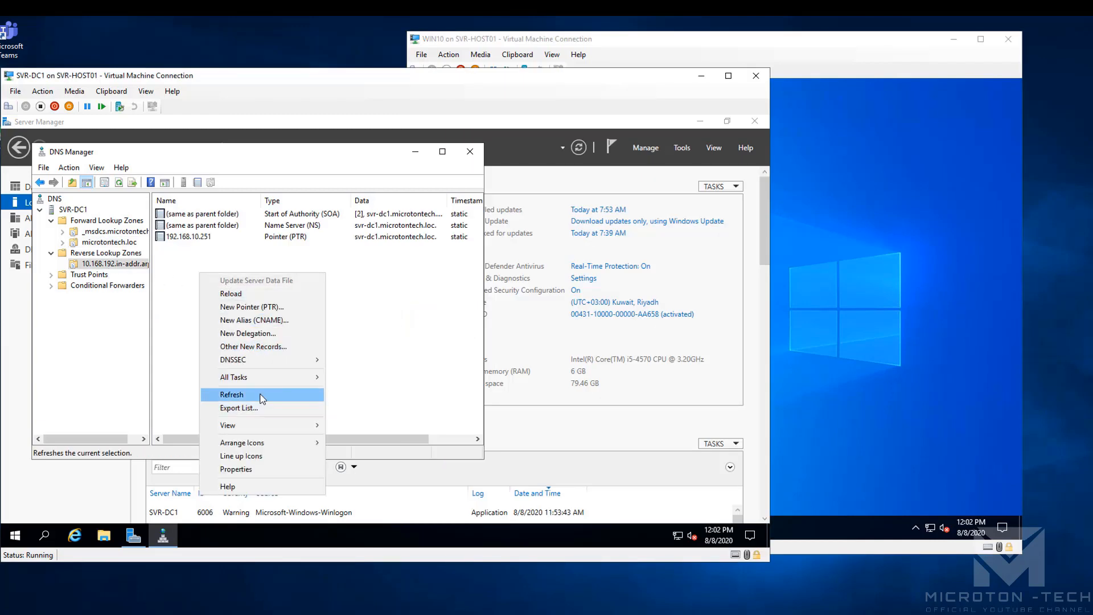
pyautogui.click(262, 397)
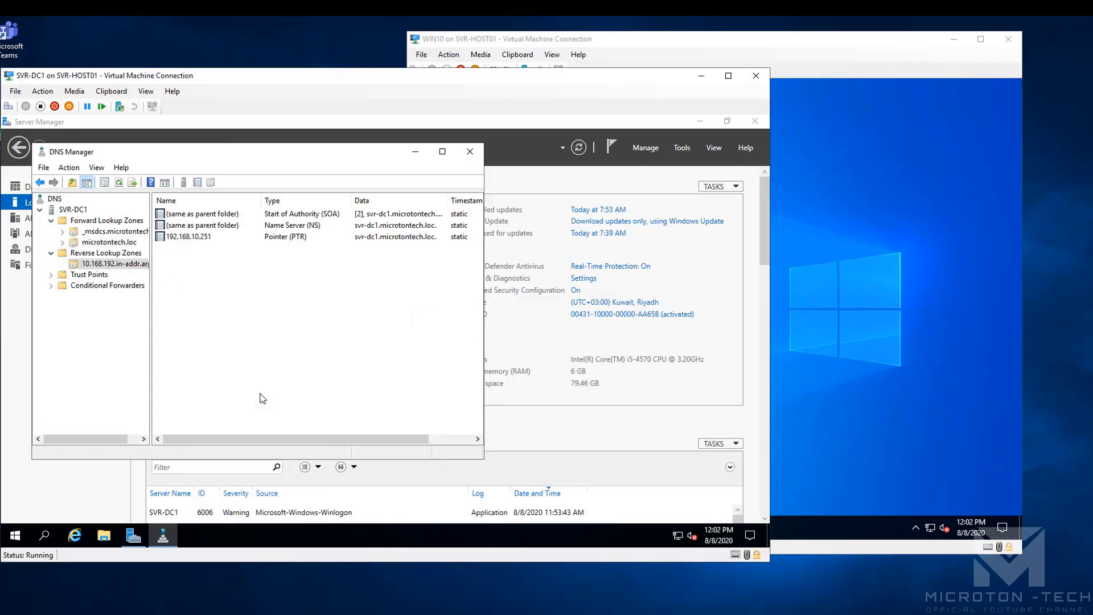
# Enable Update associated pointer (PTR) record on WIN10's Host (A) record and apply it
pyautogui.click(108, 242)
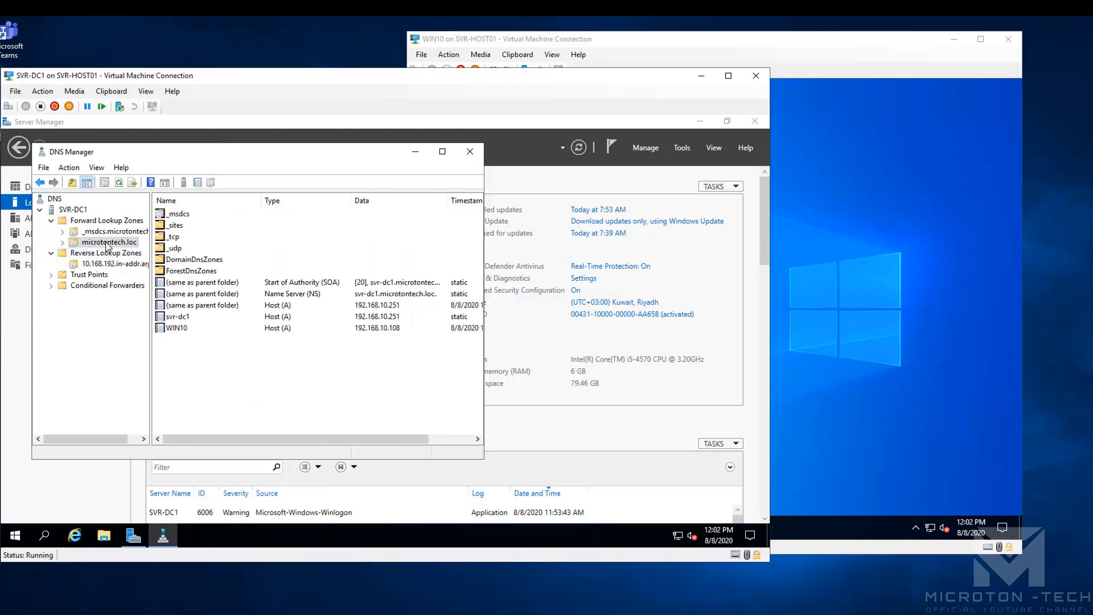
pyautogui.rightClick(169, 329)
pyautogui.click(193, 358)
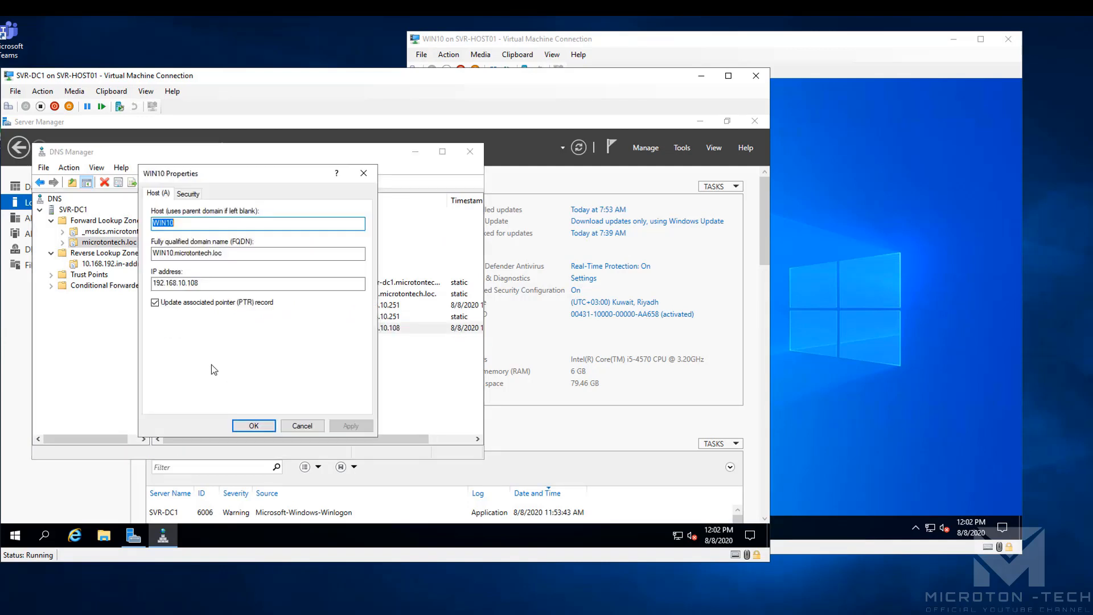
pyautogui.click(156, 303)
pyautogui.click(350, 426)
pyautogui.click(254, 426)
# Refresh the reverse zone to show the 192.168.10.108 PTR record, then close DNS Manager and Server Manager
pyautogui.click(100, 265)
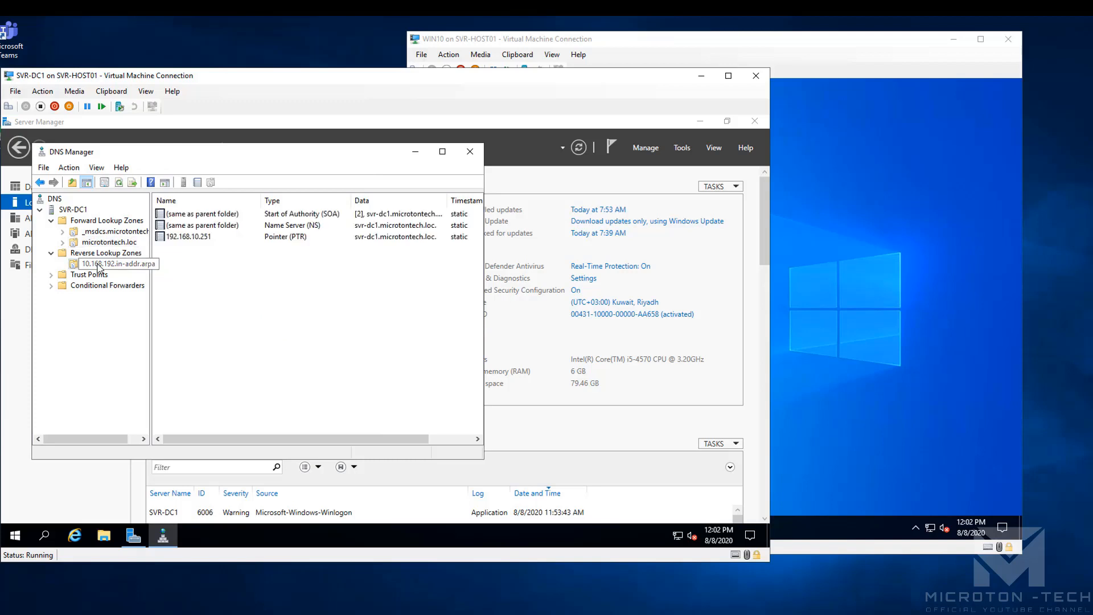
pyautogui.rightClick(208, 267)
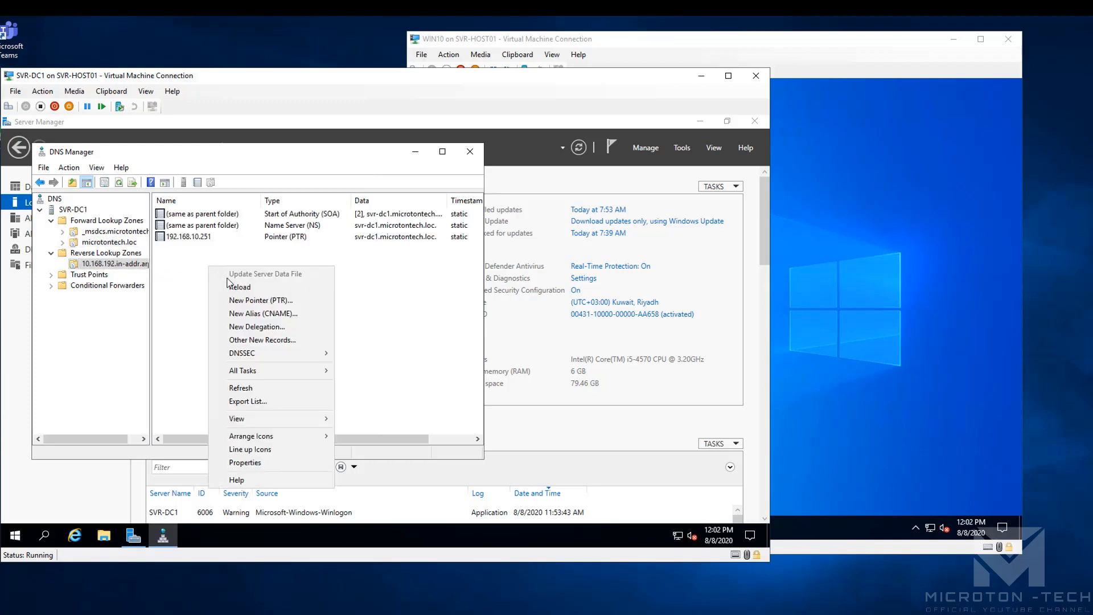
pyautogui.click(269, 388)
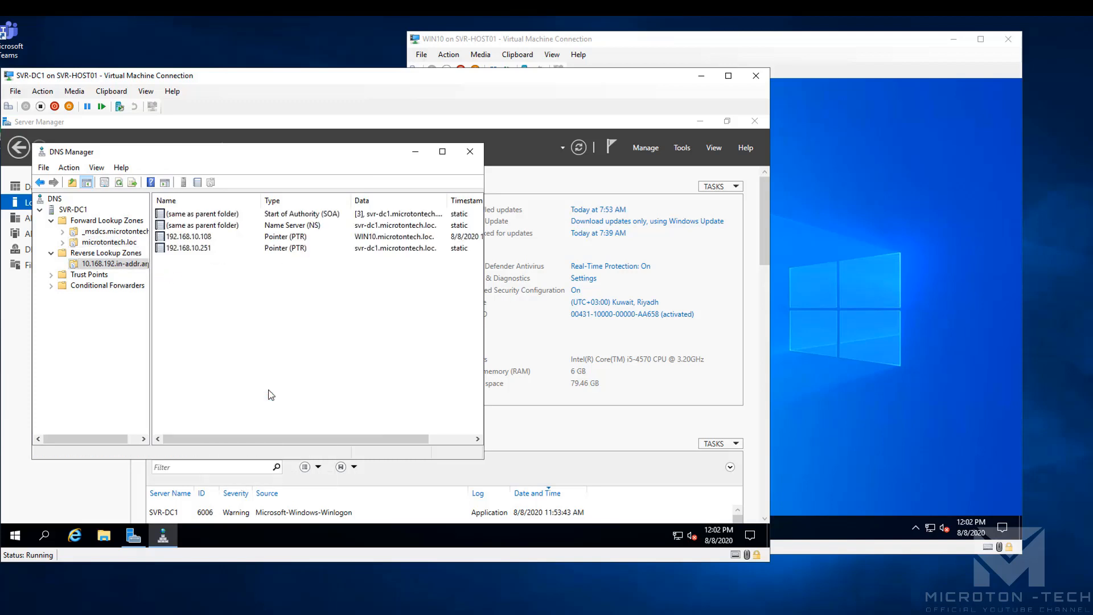
pyautogui.click(193, 240)
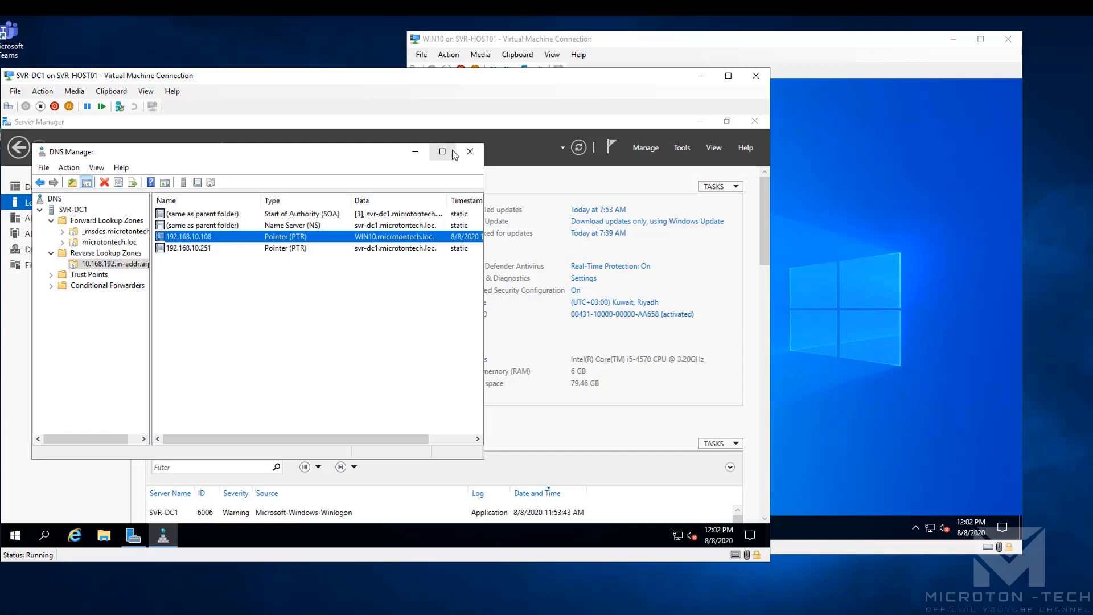
pyautogui.click(471, 152)
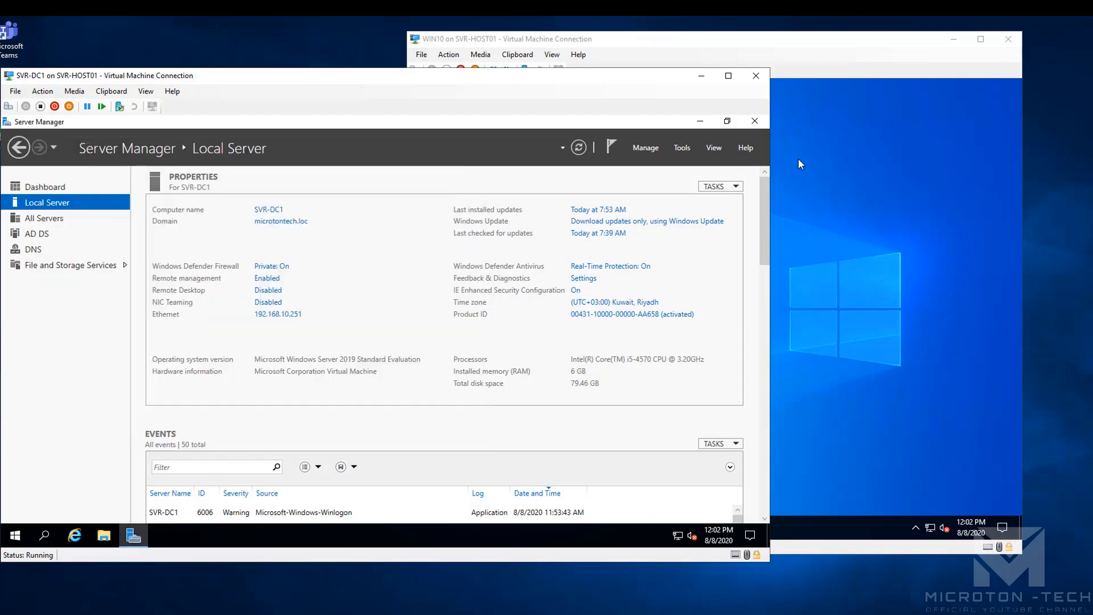
pyautogui.click(755, 121)
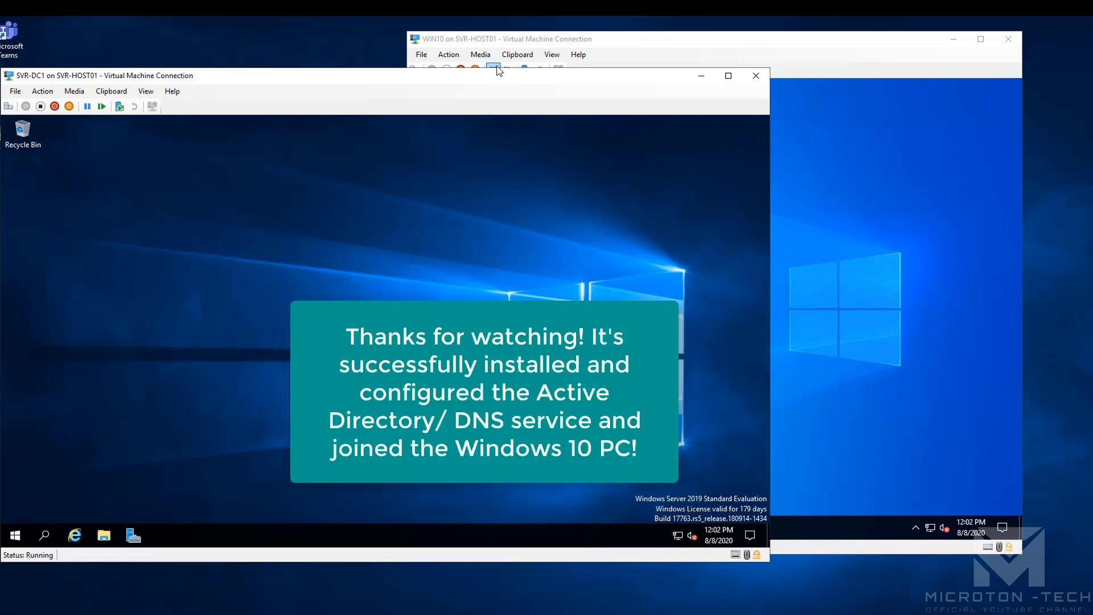
# Reposition the SVR-DC1 window and switch from WIN10 back to SVR-DC1 with Alt+Tab
pyautogui.moveTo(480, 69); pyautogui.dragTo(465, 43)
pyautogui.click(798, 59)
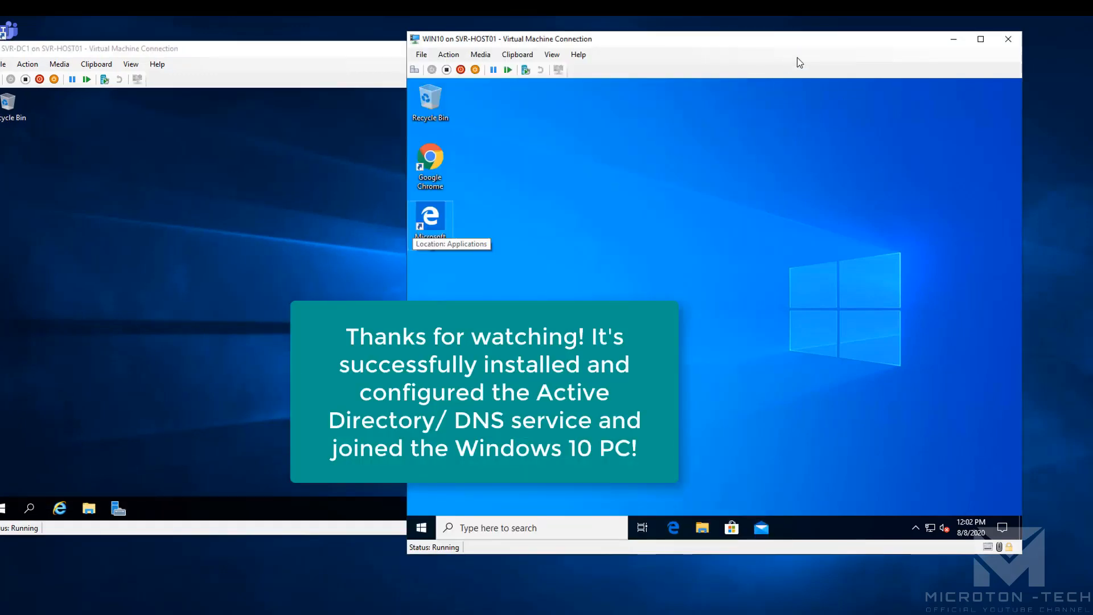
pyautogui.hotkey('alt', 'Tab')
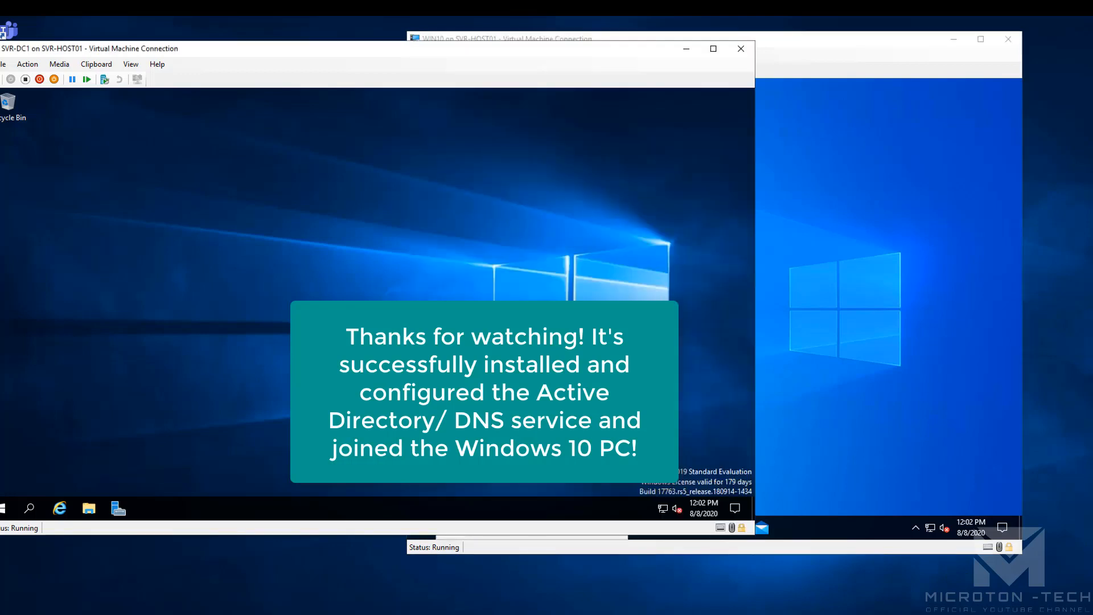